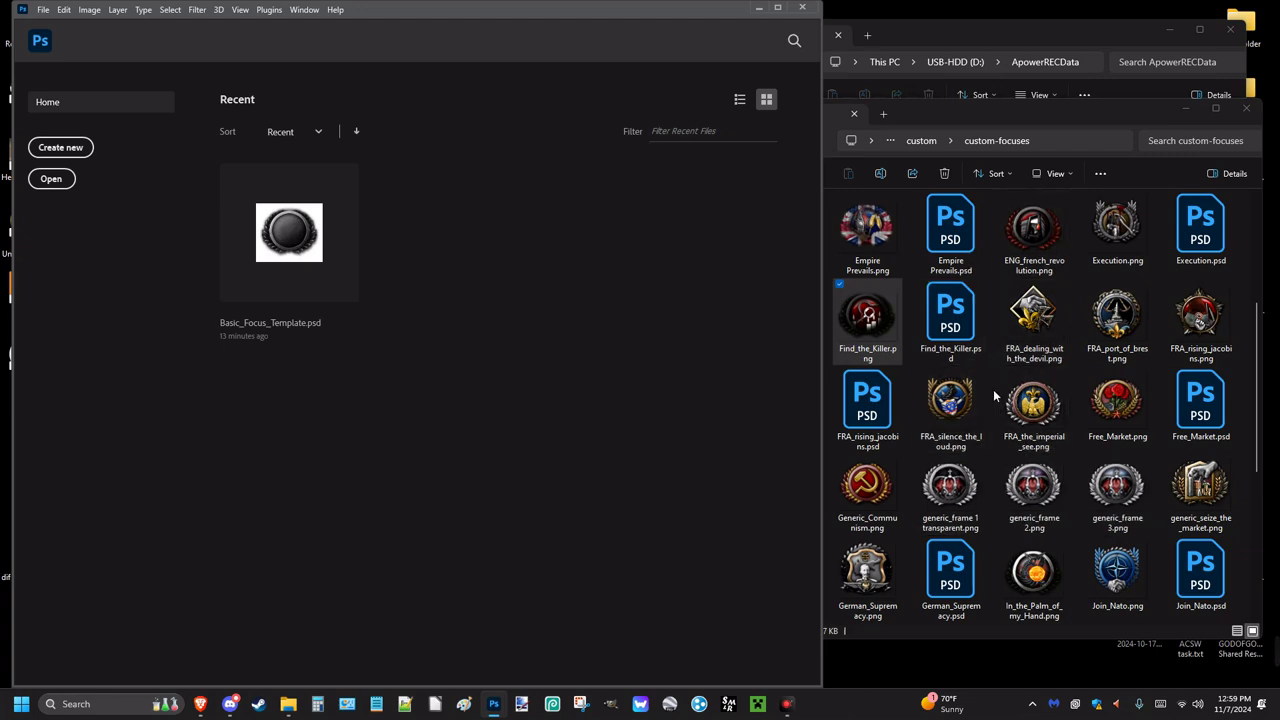
# Step: Browse the custom-focuses folder and preview the Scientific_Cult, Orthodox_Church and Slavic_Nationalism icons
pyautogui.scroll(-4, 1114, 532)
pyautogui.click(1114, 532)
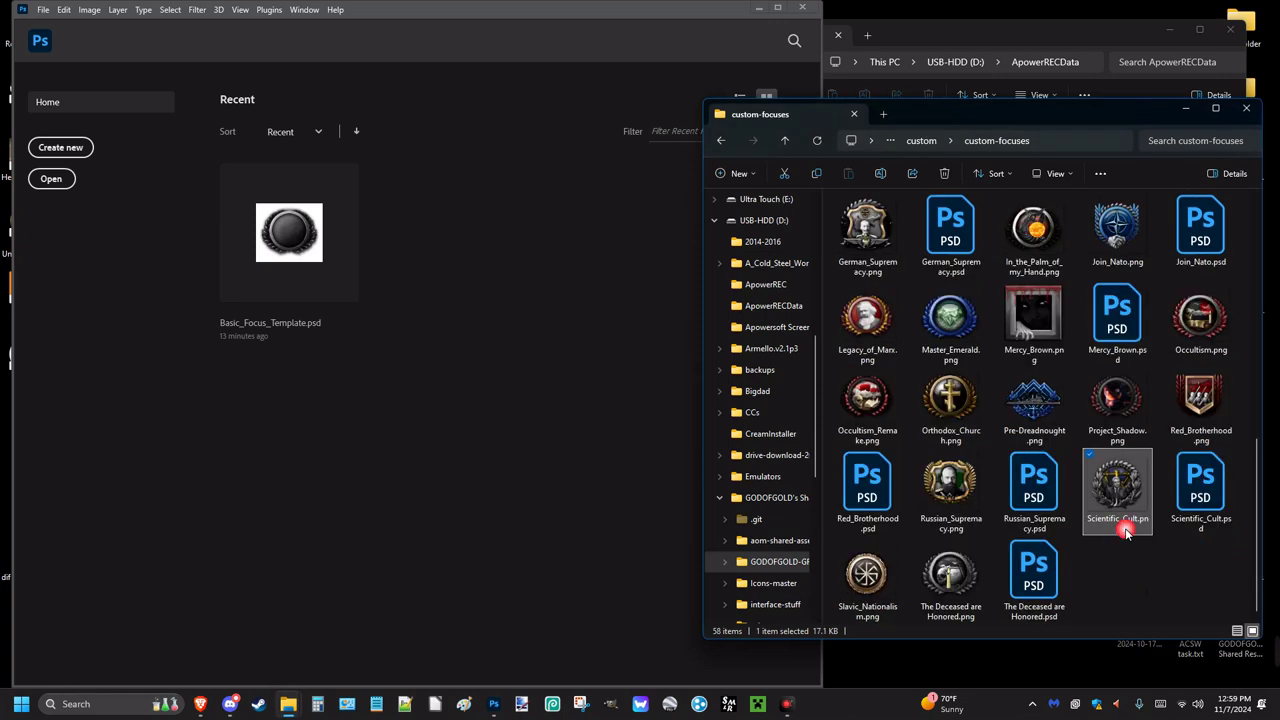
pyautogui.click(953, 398)
pyautogui.click(867, 578)
pyautogui.moveTo(1108, 570); pyautogui.dragTo(1124, 573)
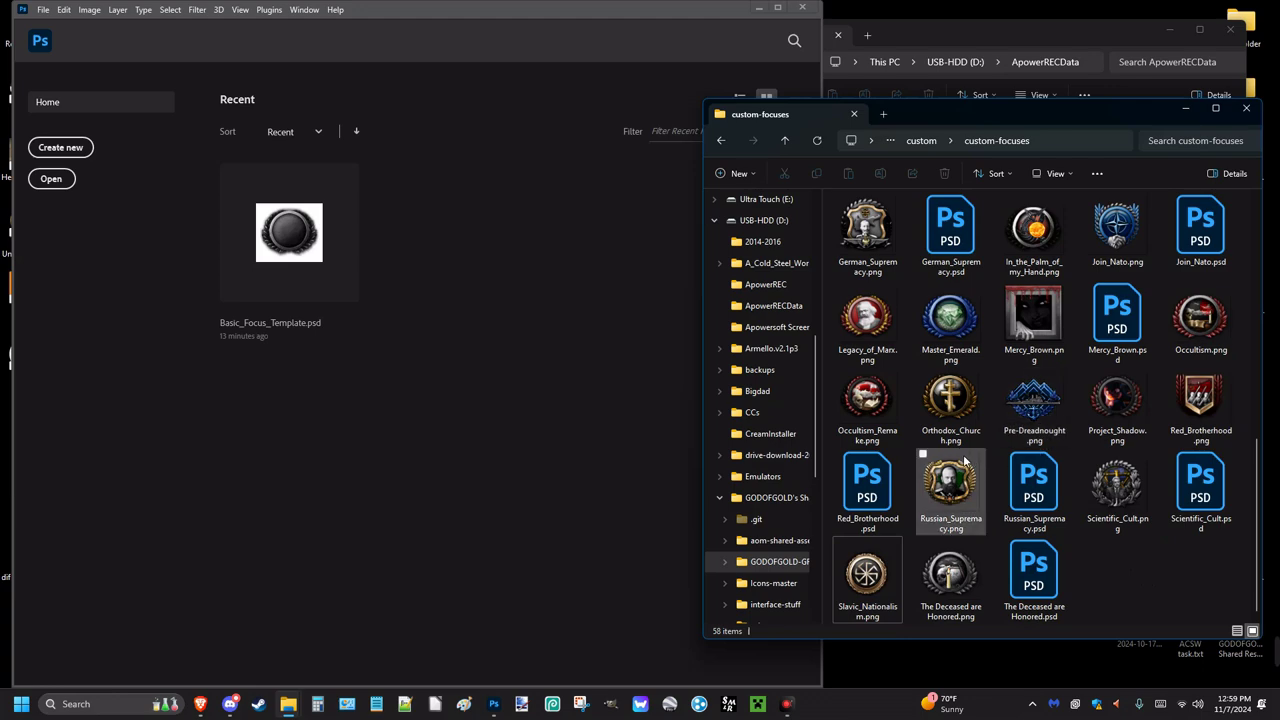
pyautogui.scroll(10, 1100, 460)
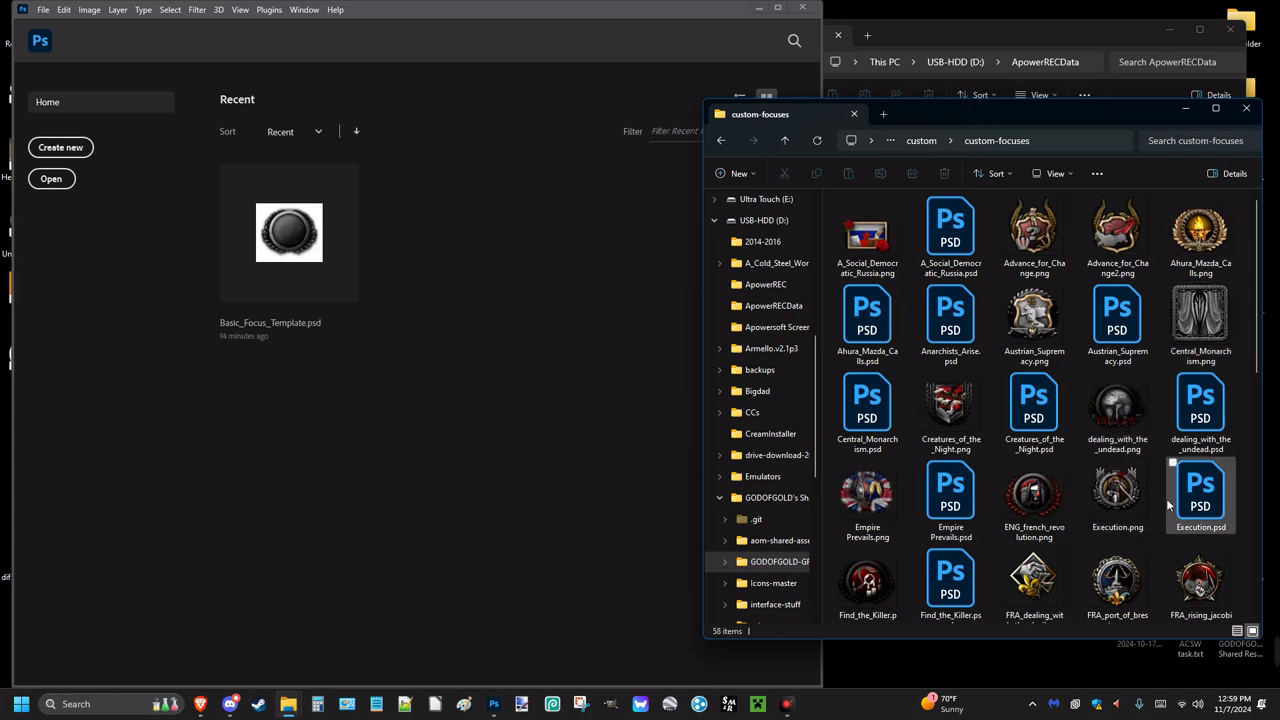
# Step: Open Execution.psd, close it, then open Empire Prevails.psd
pyautogui.doubleClick(1198, 493)
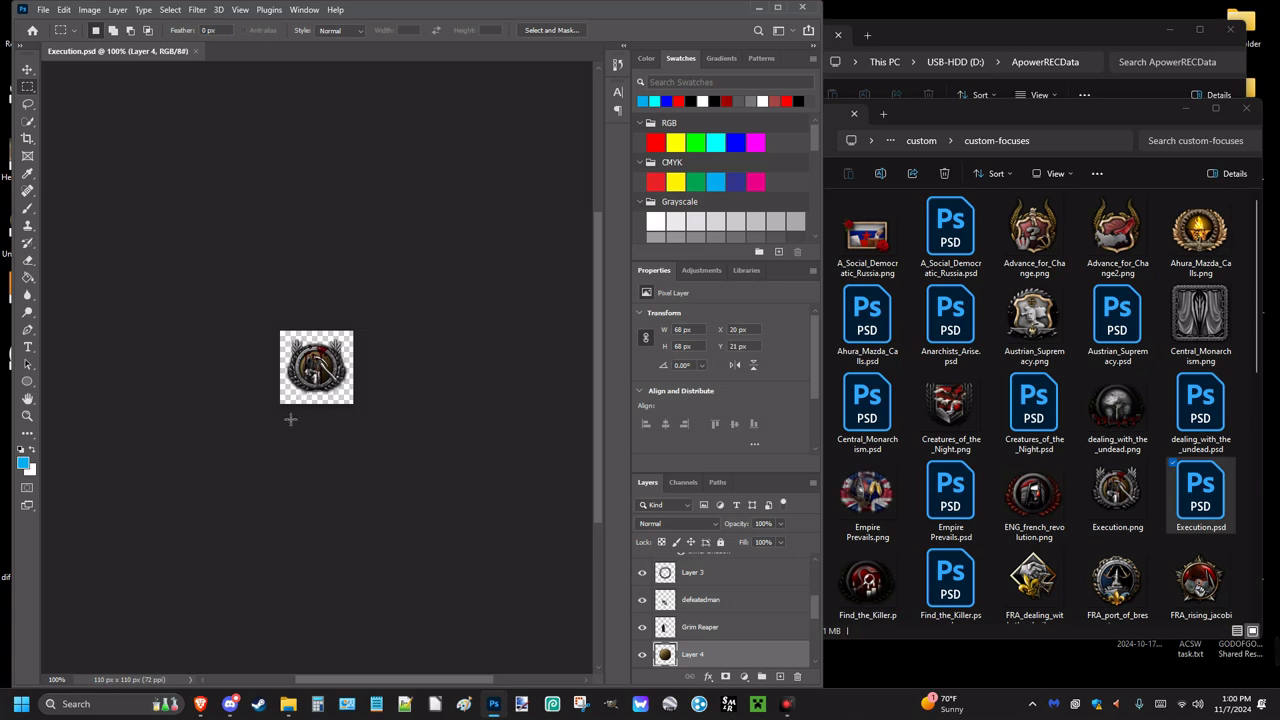
pyautogui.click(195, 51)
pyautogui.doubleClick(952, 500)
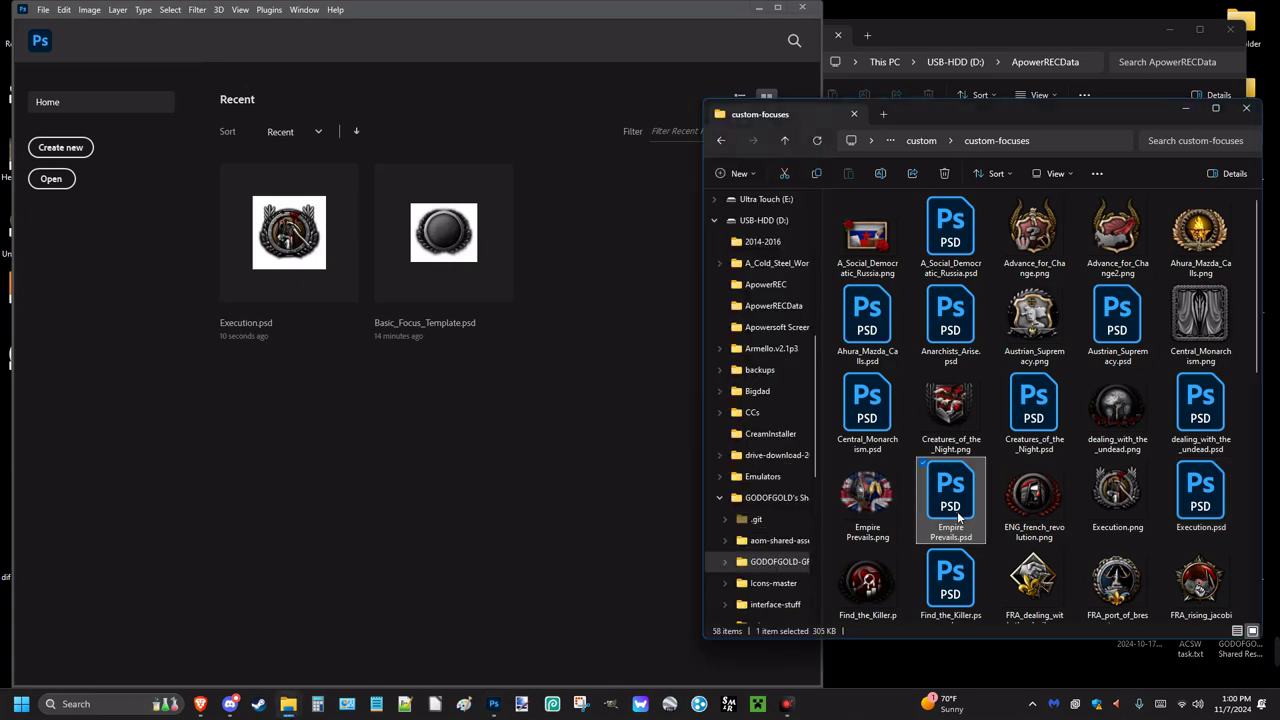
pyautogui.click(339, 597)
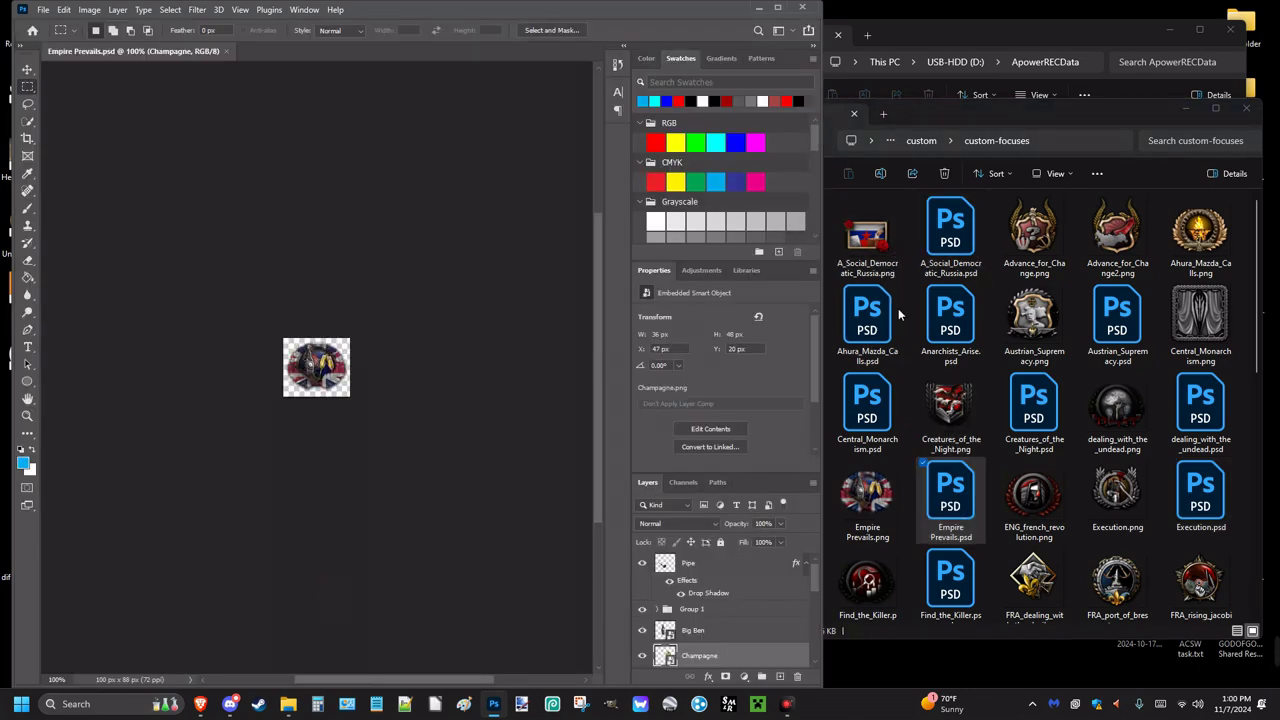
# Step: Browse the focus icons and drag Project_Shadow.png into Photoshop as a new document
pyautogui.click(880, 250)
pyautogui.scroll(-3, 959, 370)
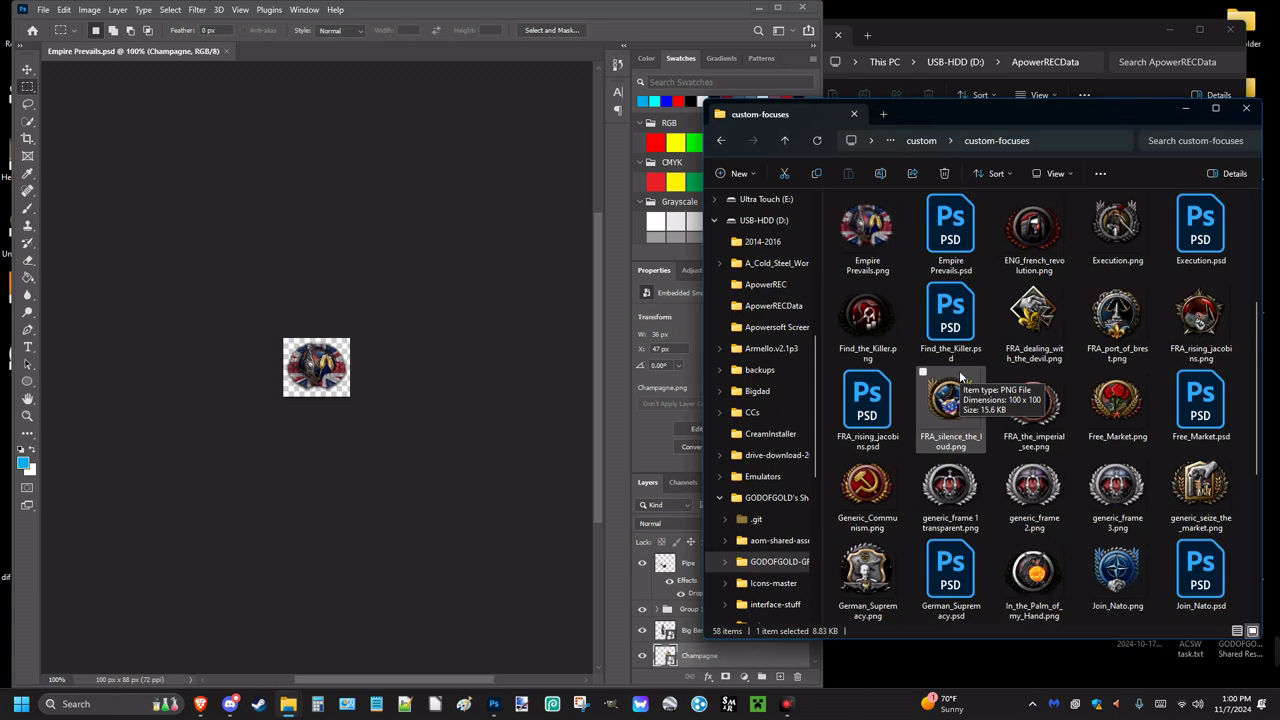
pyautogui.click(965, 487)
pyautogui.scroll(-5, 965, 487)
pyautogui.click(1158, 561)
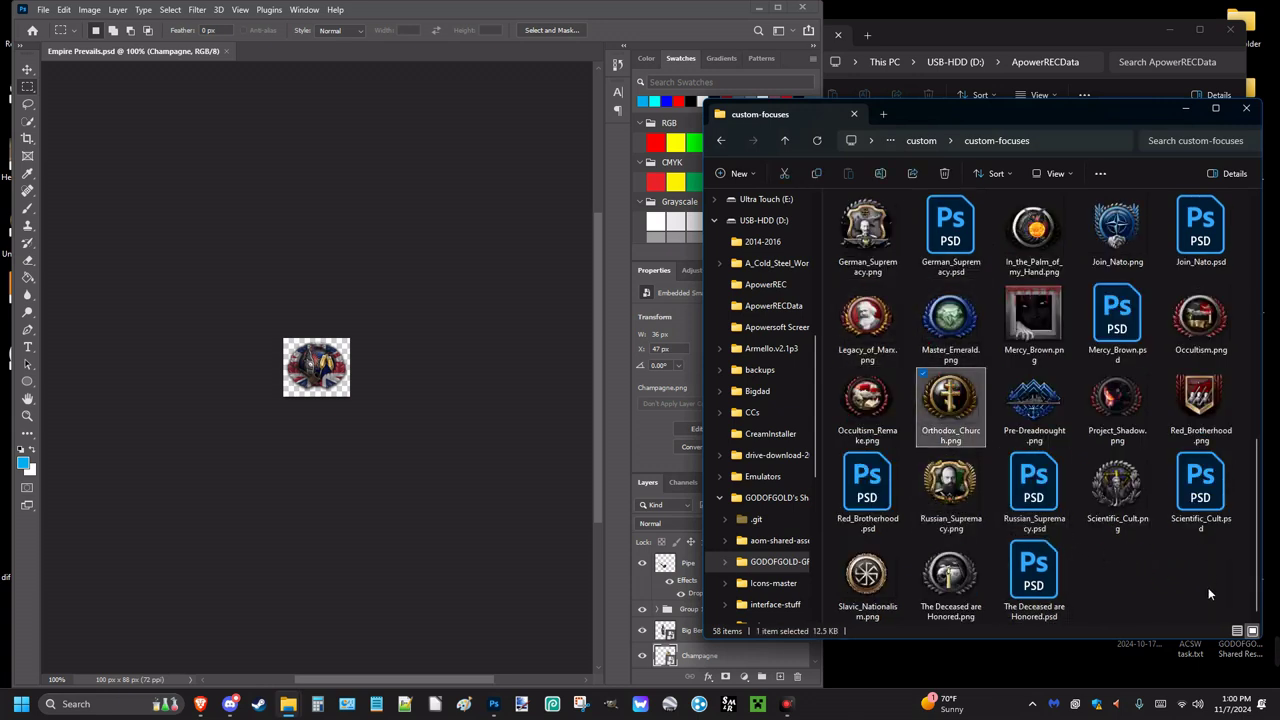
pyautogui.click(1209, 430)
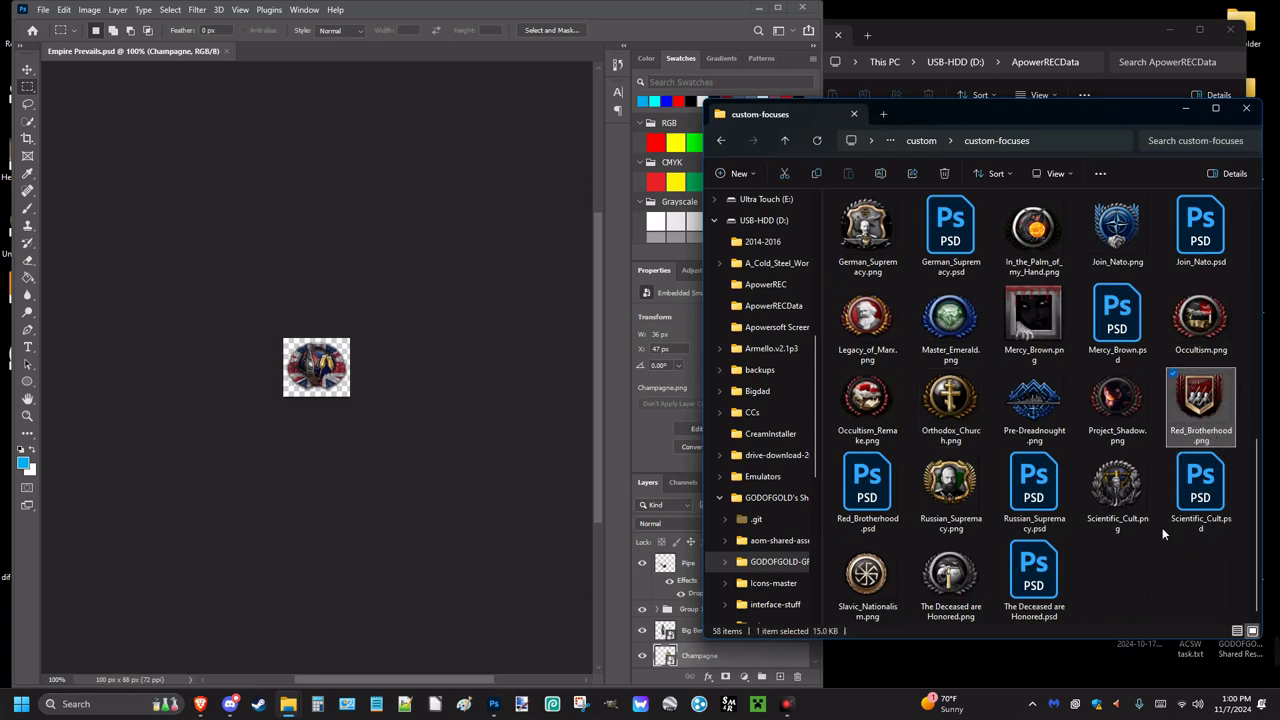
pyautogui.click(1124, 412)
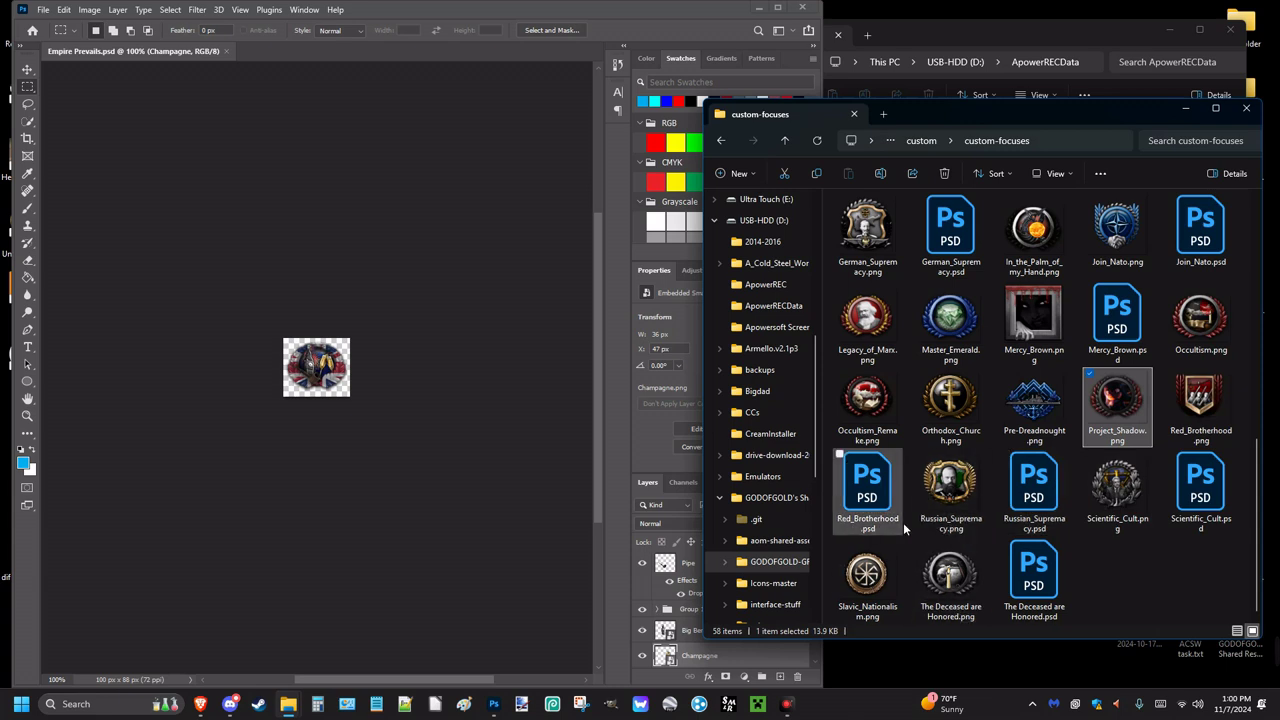
pyautogui.moveTo(1137, 402); pyautogui.dragTo(326, 60)
# Step: Close Empire Prevails, marquee-select the Project_Shadow image, then close it as well
pyautogui.click(226, 51)
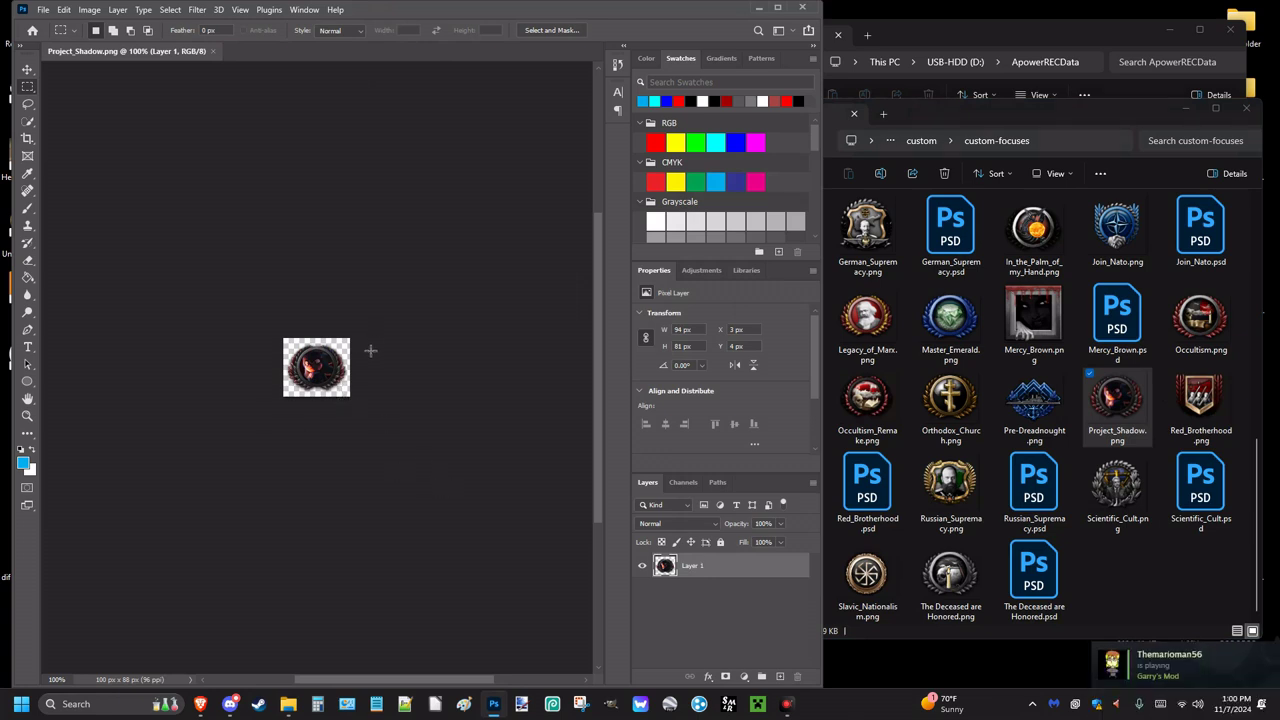
pyautogui.moveTo(366, 349); pyautogui.dragTo(243, 456)
pyautogui.click(210, 51)
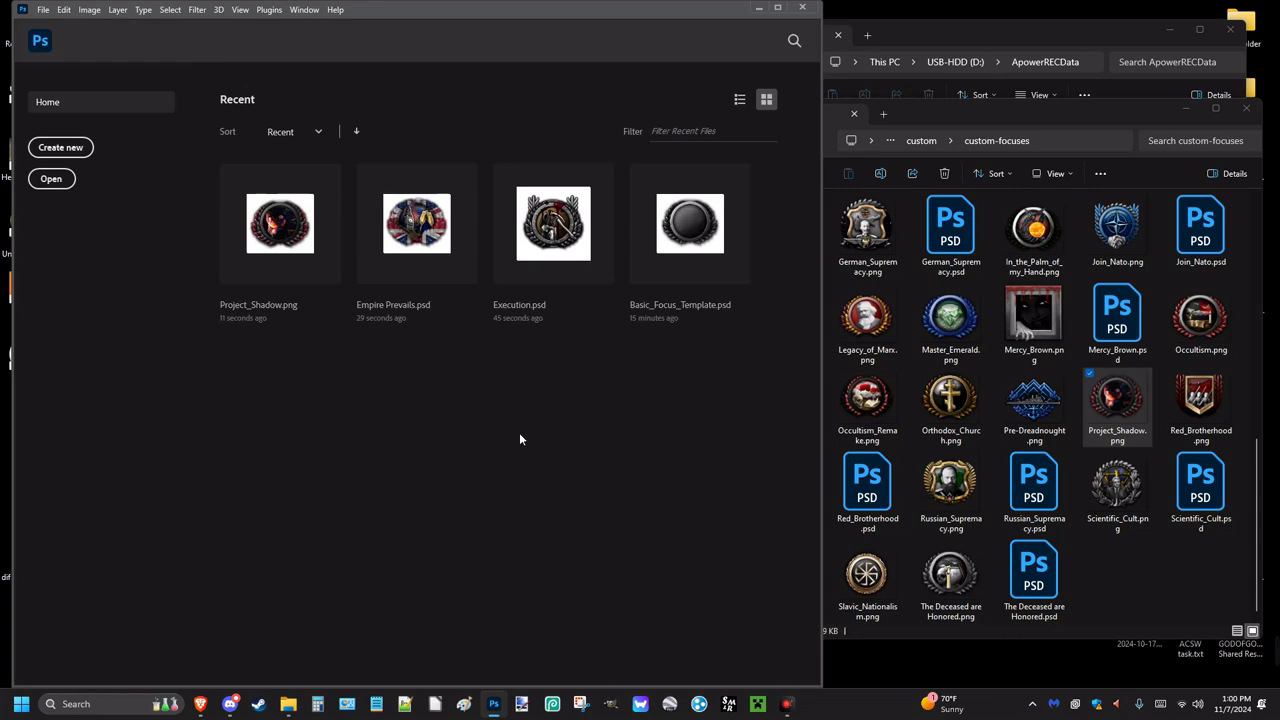
# Step: Open Basic_Focus_Template.psd from Recent and look through custom-focus-assets in the custom folder
pyautogui.click(700, 248)
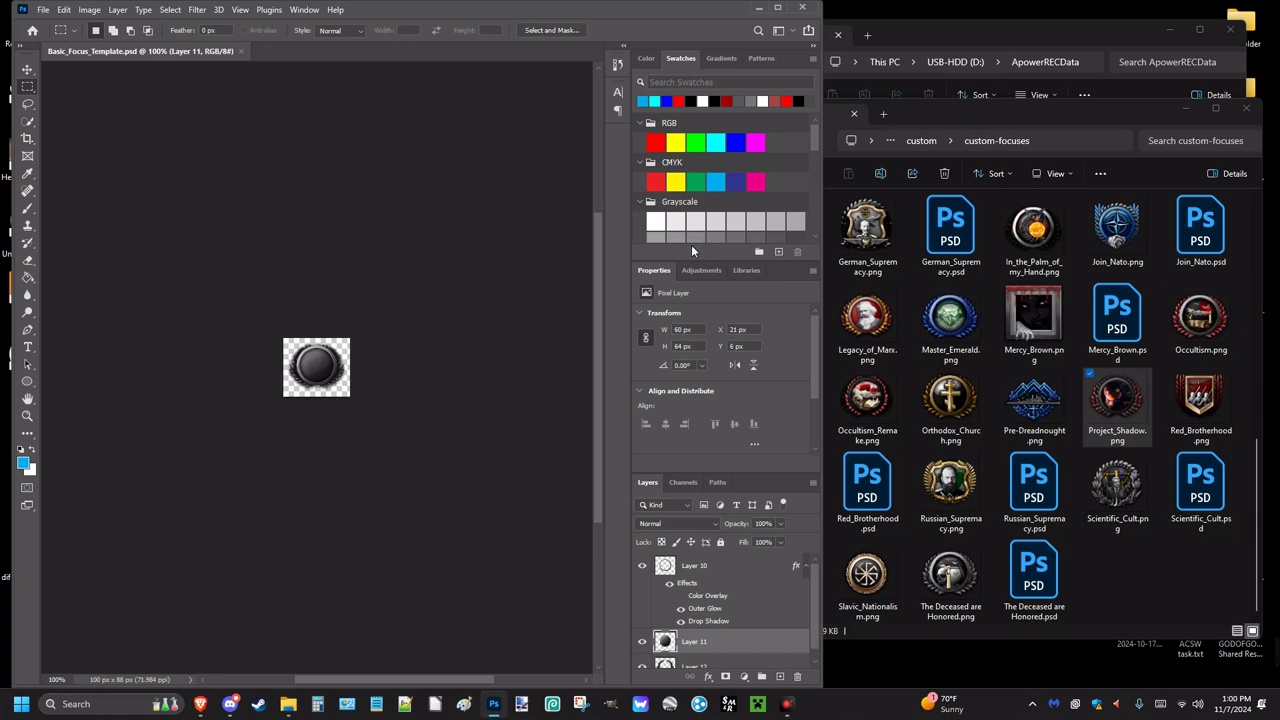
pyautogui.click(915, 140)
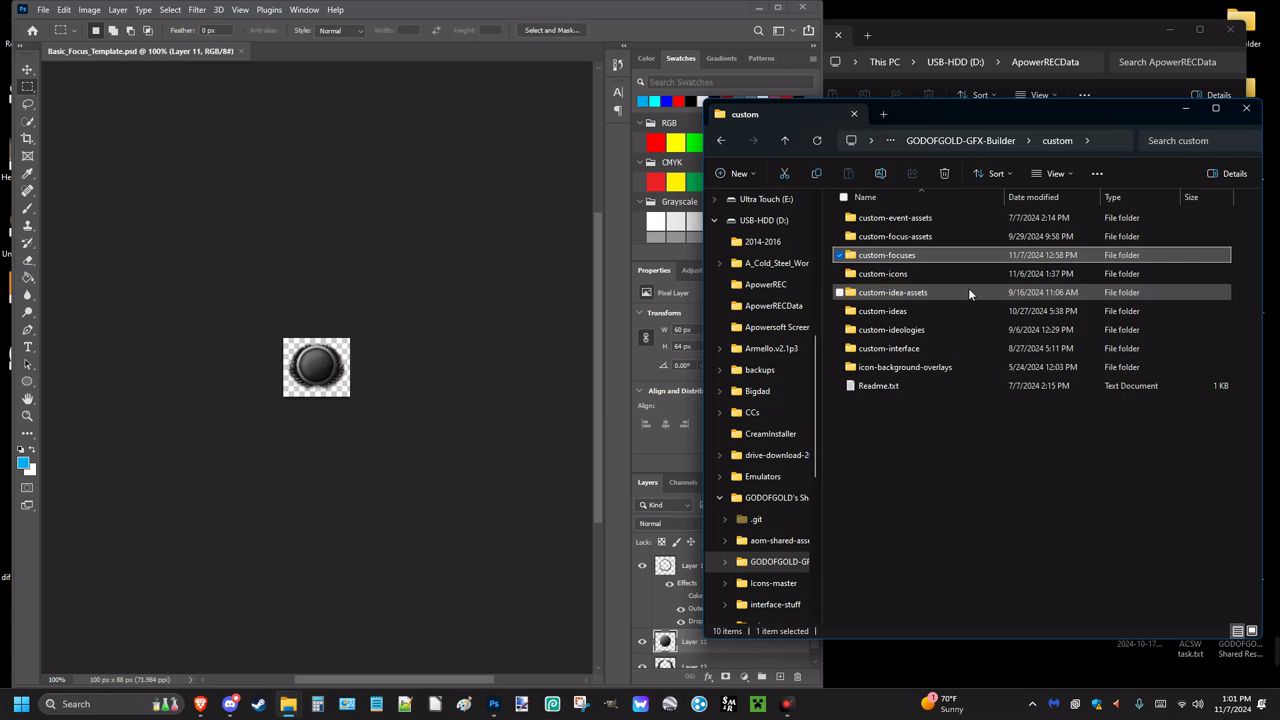
pyautogui.doubleClick(970, 234)
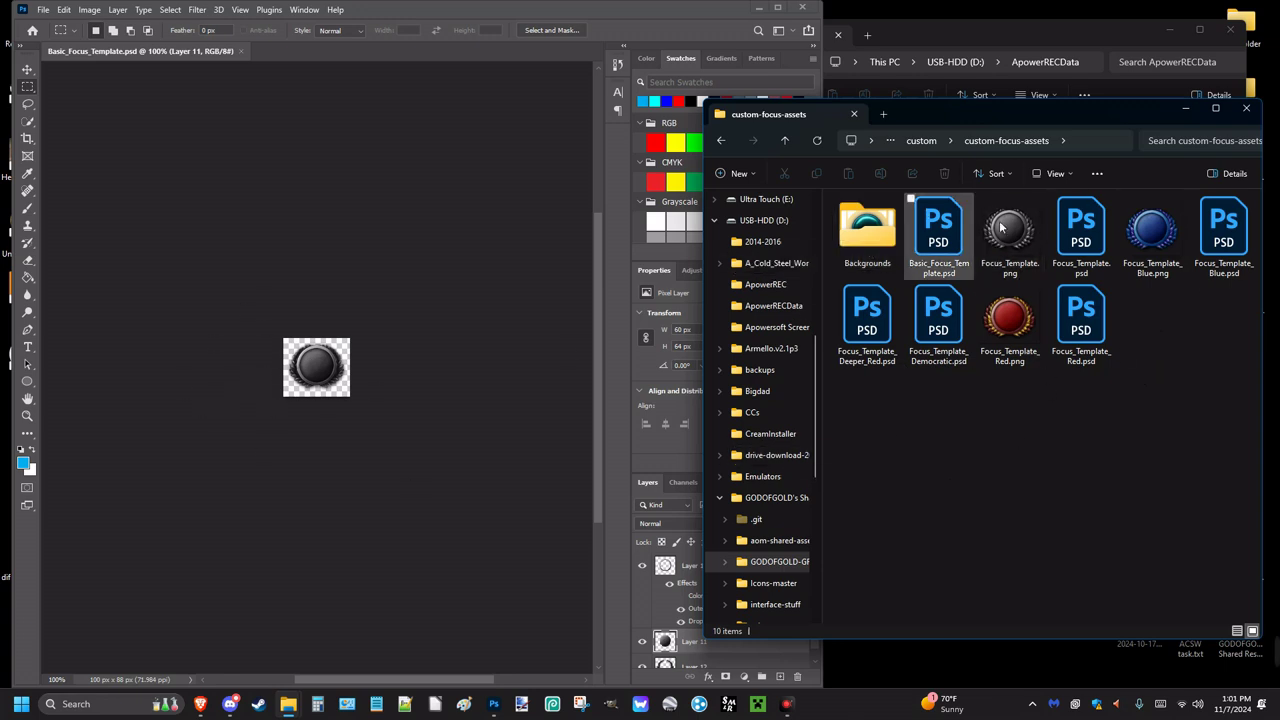
pyautogui.click(921, 140)
pyautogui.click(914, 384)
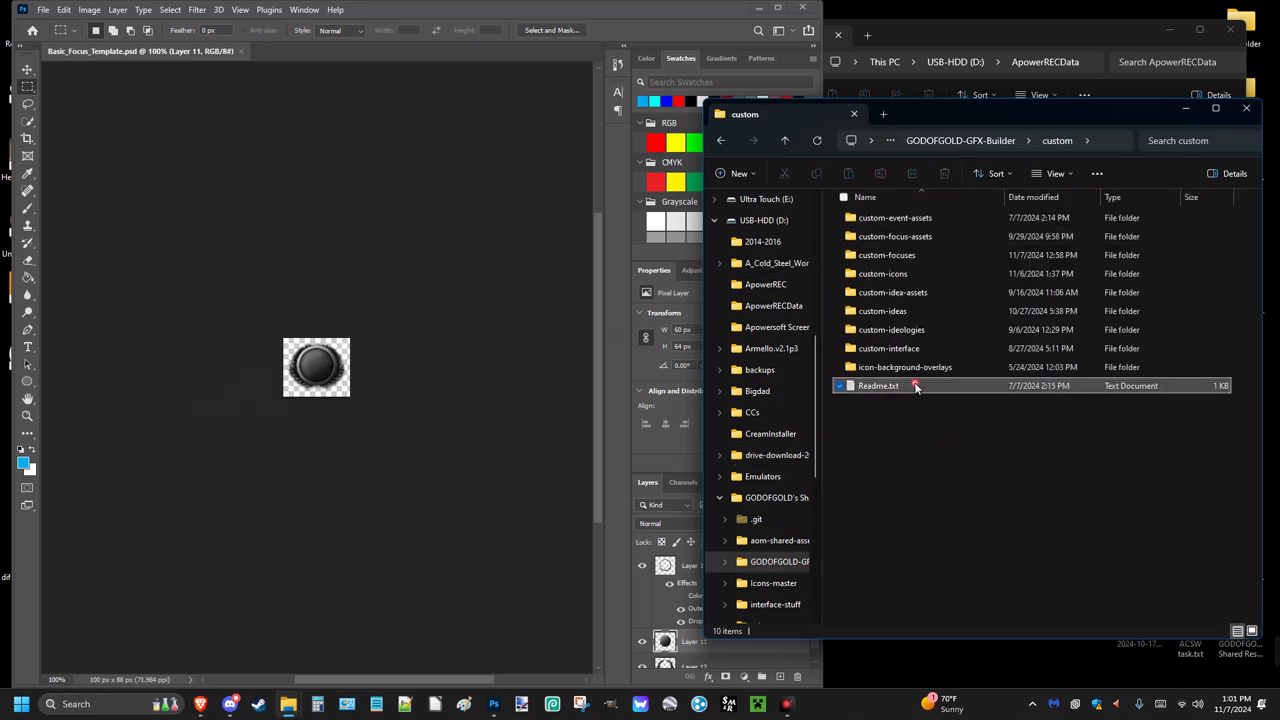
pyautogui.doubleClick(914, 385)
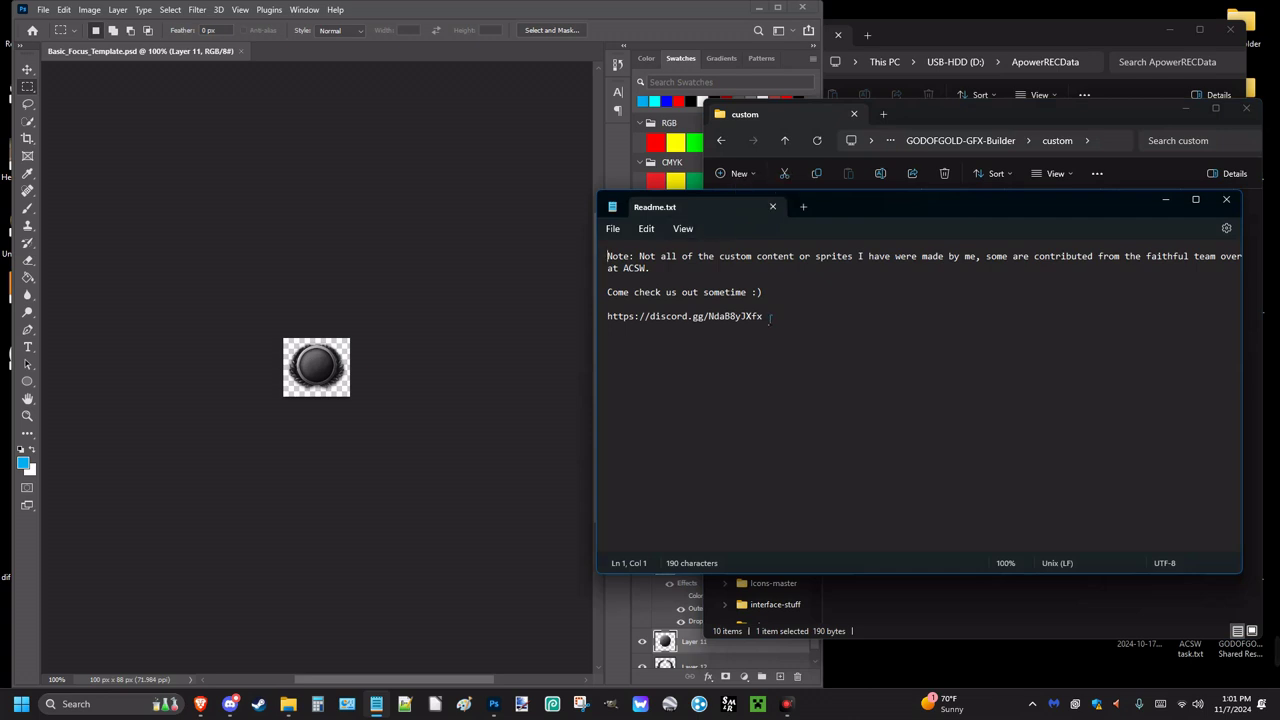
pyautogui.click(773, 207)
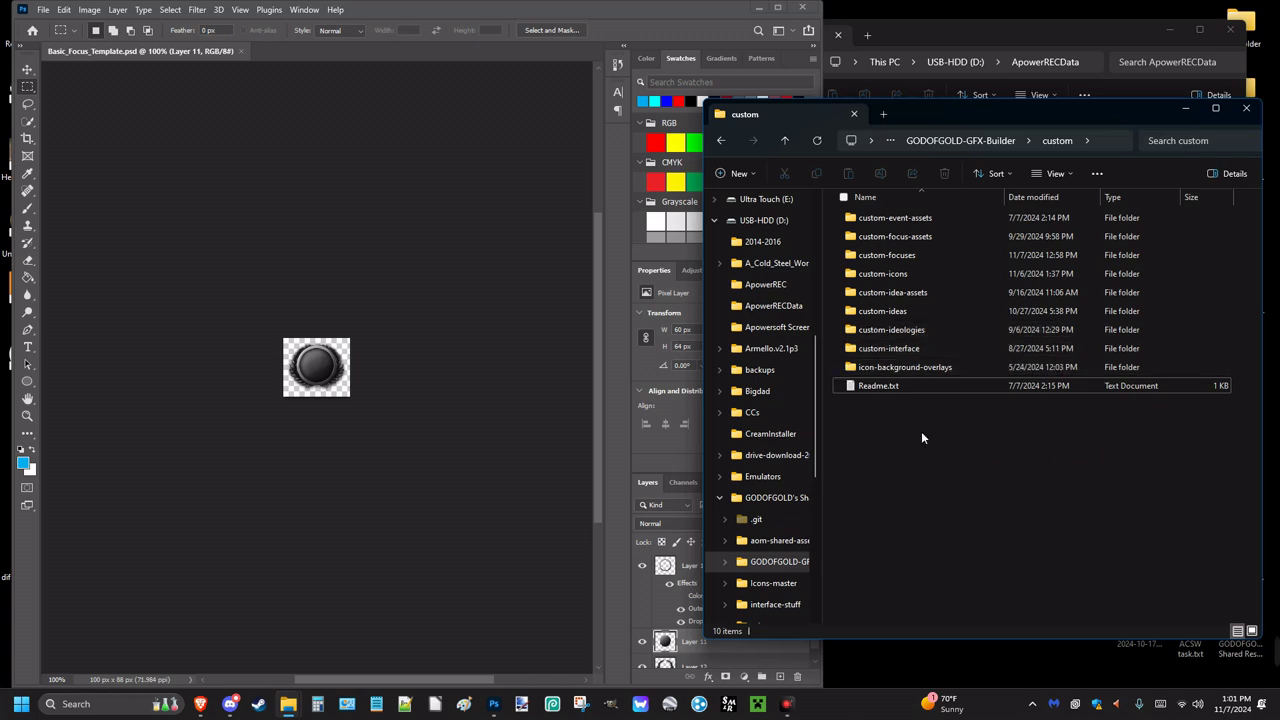
# Step: Place Circle_Blank_Blue.png from custom-focus-assets > Backgrounds onto the focus template canvas
pyautogui.click(935, 503)
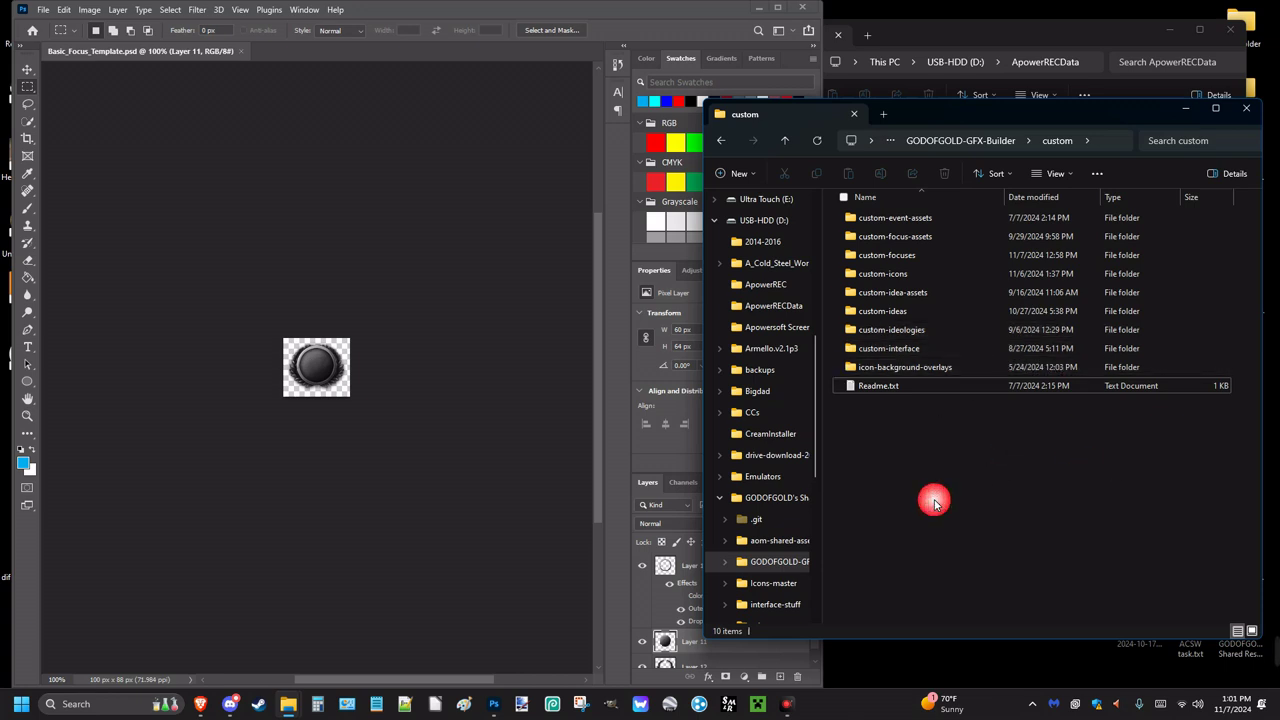
pyautogui.click(1013, 513)
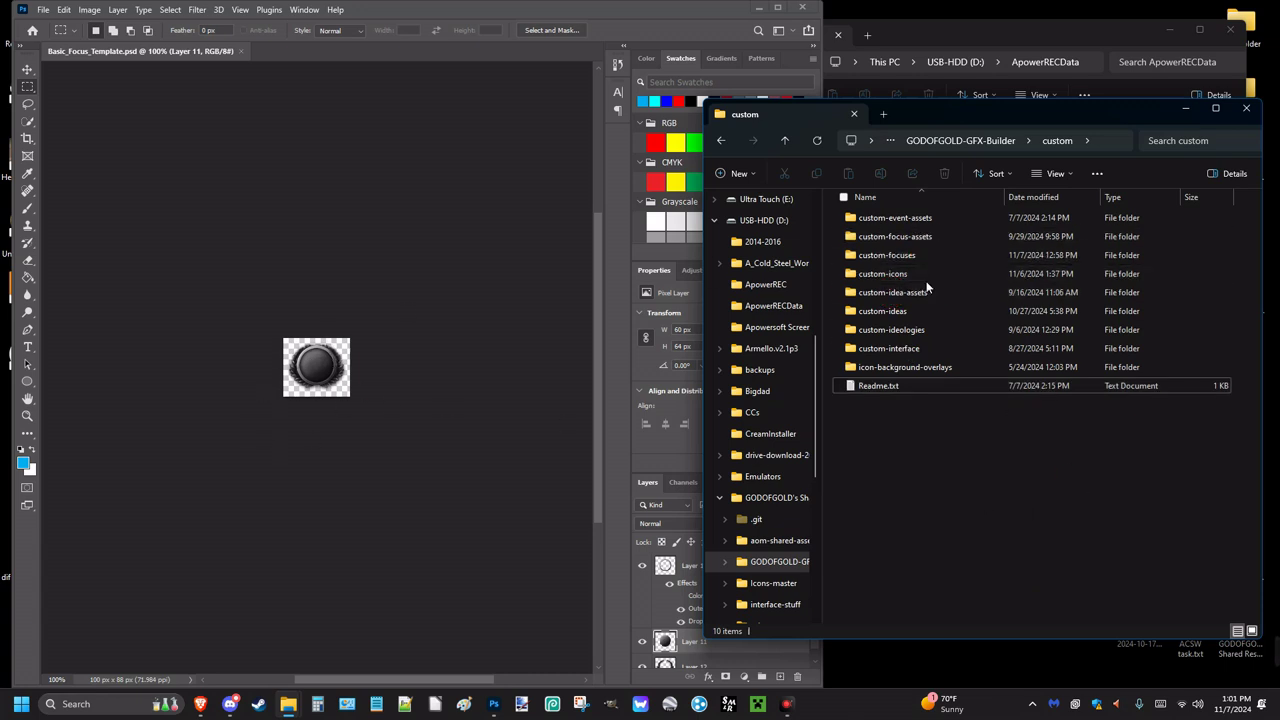
pyautogui.click(933, 240)
pyautogui.doubleClick(933, 238)
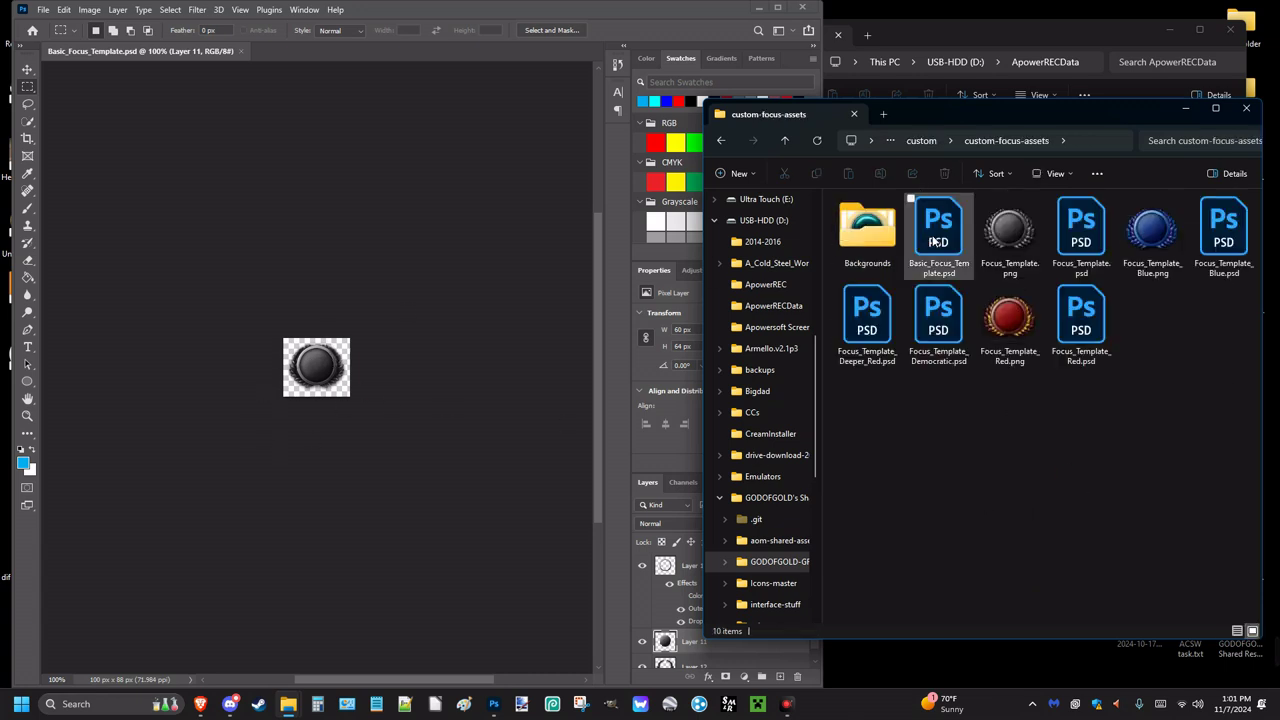
pyautogui.click(880, 245)
pyautogui.doubleClick(880, 245)
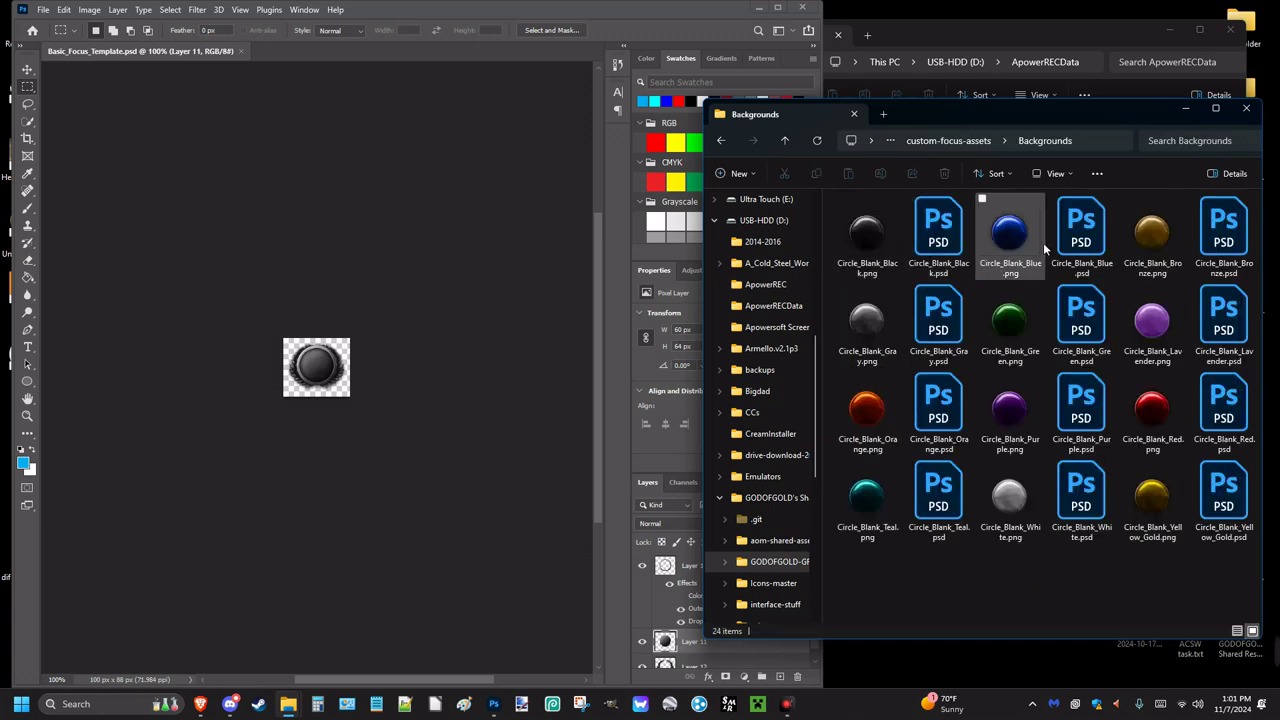
pyautogui.moveTo(1008, 250); pyautogui.dragTo(338, 372)
# Step: Commit the blue circle and Quick-Select Layer 11's inner circle, then reselect Circle_Blank_Blue
pyautogui.click(27, 415)
pyautogui.scroll(-1, 338, 372)
pyautogui.scroll(-2, 760, 608)
pyautogui.click(745, 632)
pyautogui.press('w')
pyautogui.click(339, 391)
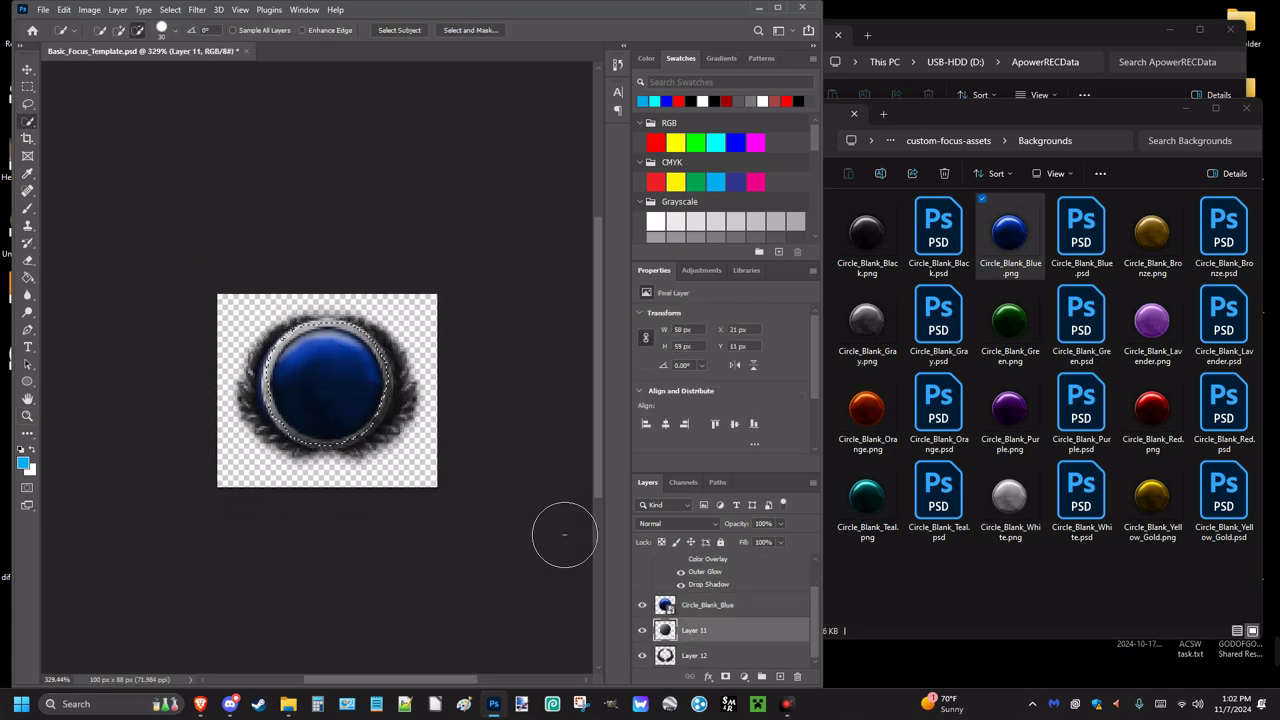
pyautogui.click(756, 610)
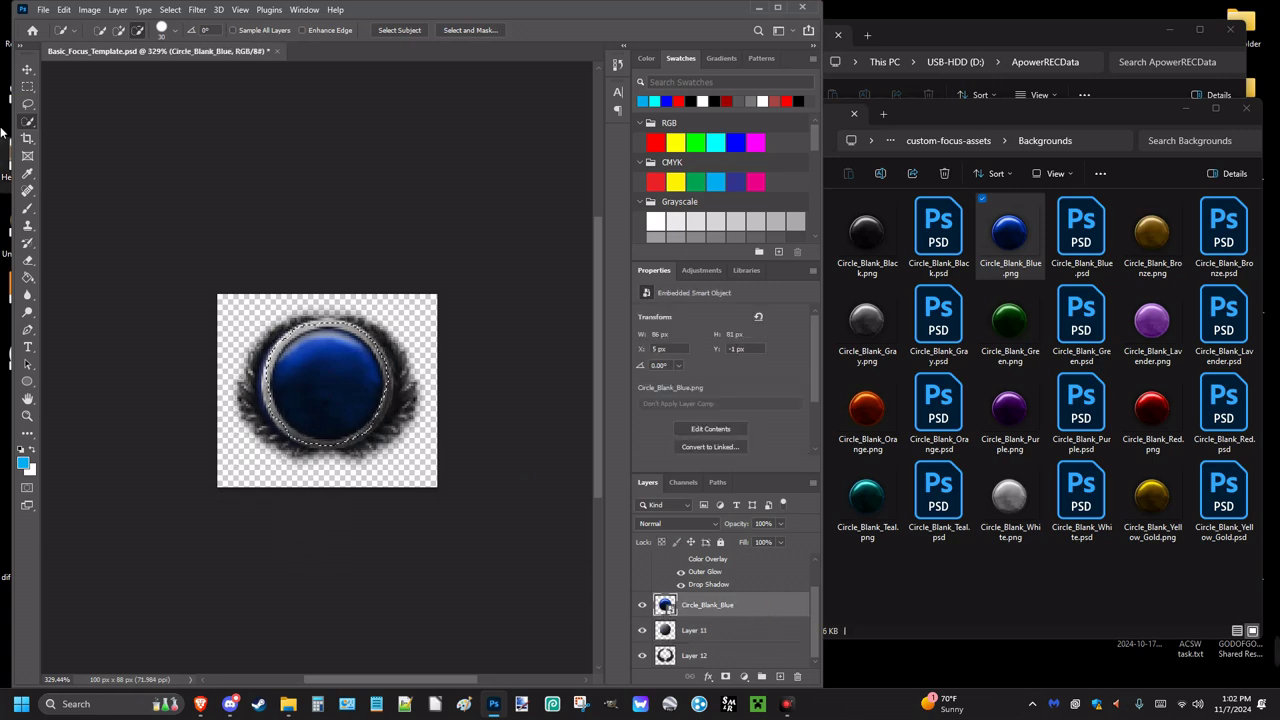
# Step: Check the marquee shape options and toggle Circle_Blank_Blue's visibility to compare against the frame
pyautogui.click(22, 88)
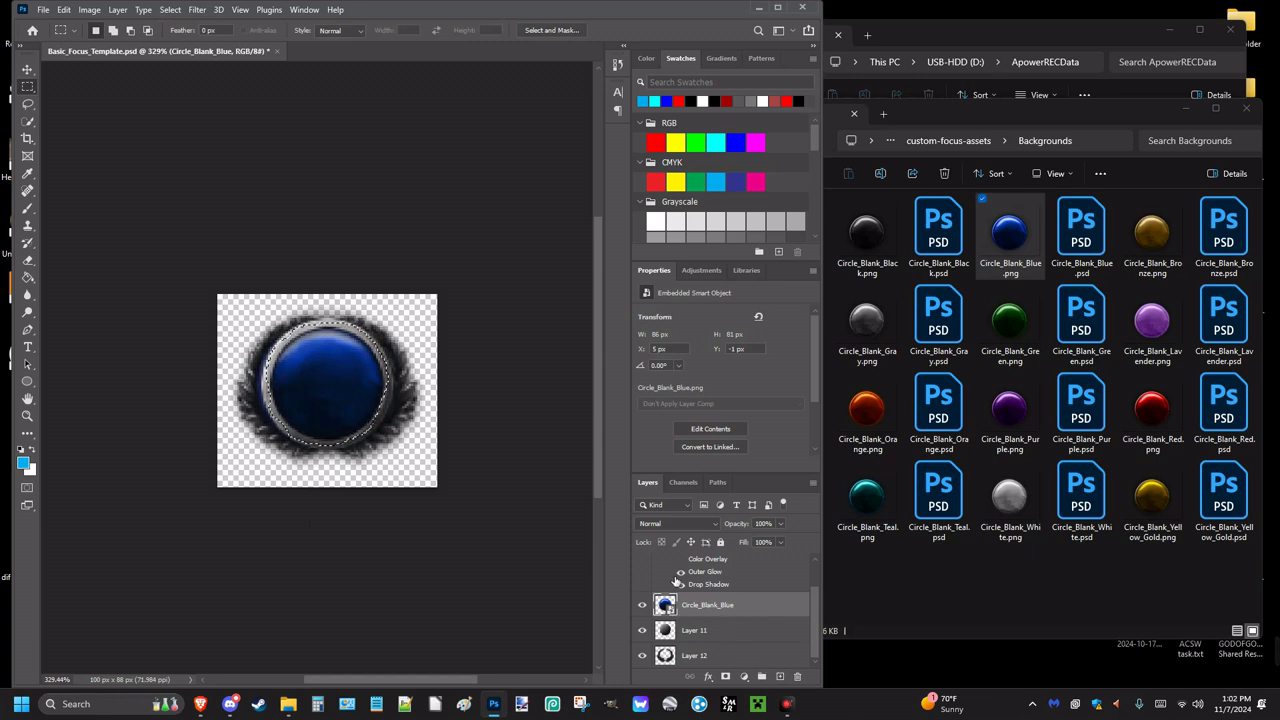
pyautogui.rightClick(28, 86)
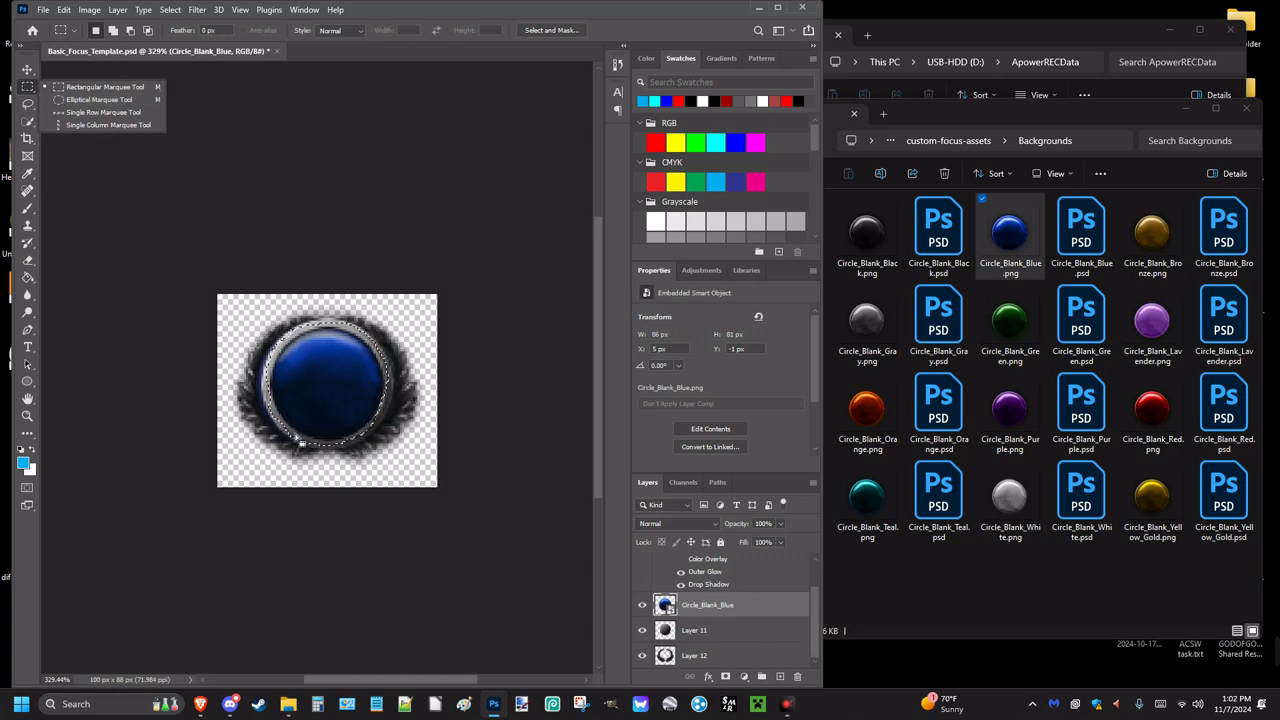
pyautogui.click(716, 630)
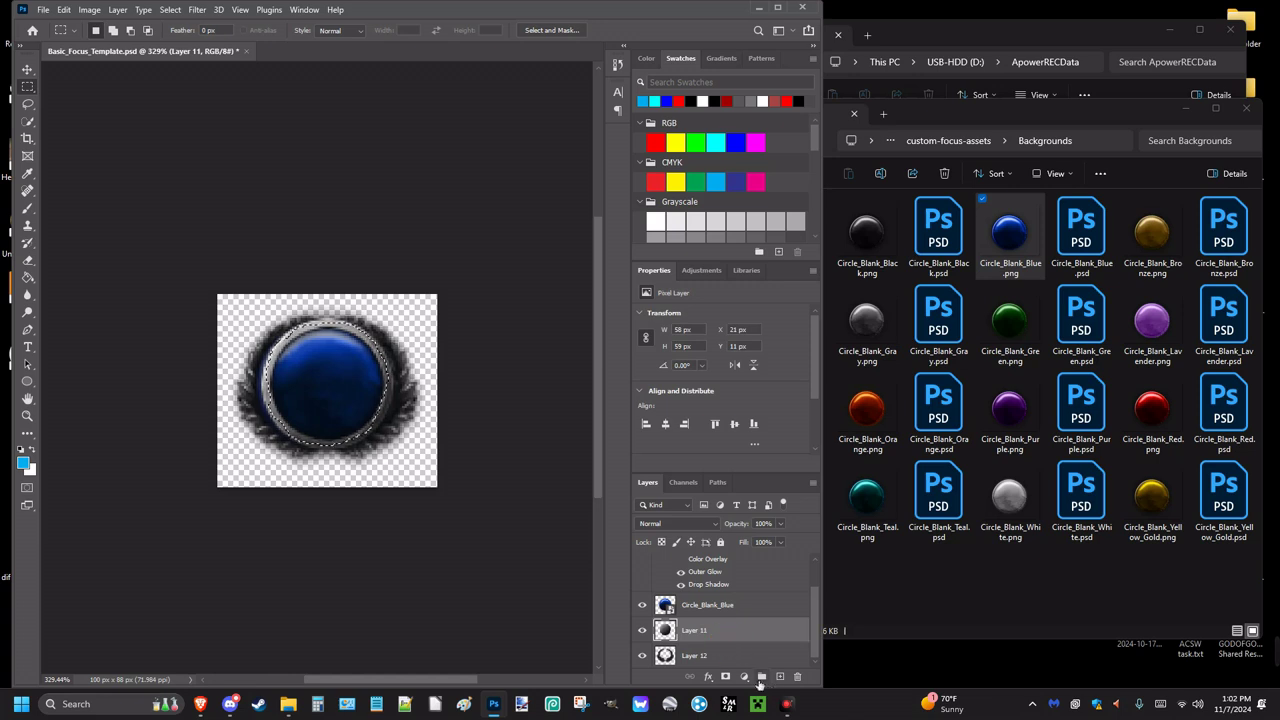
pyautogui.click(716, 605)
pyautogui.click(643, 605)
pyautogui.click(643, 605)
pyautogui.click(644, 606)
pyautogui.click(644, 606)
pyautogui.click(644, 606)
pyautogui.click(644, 606)
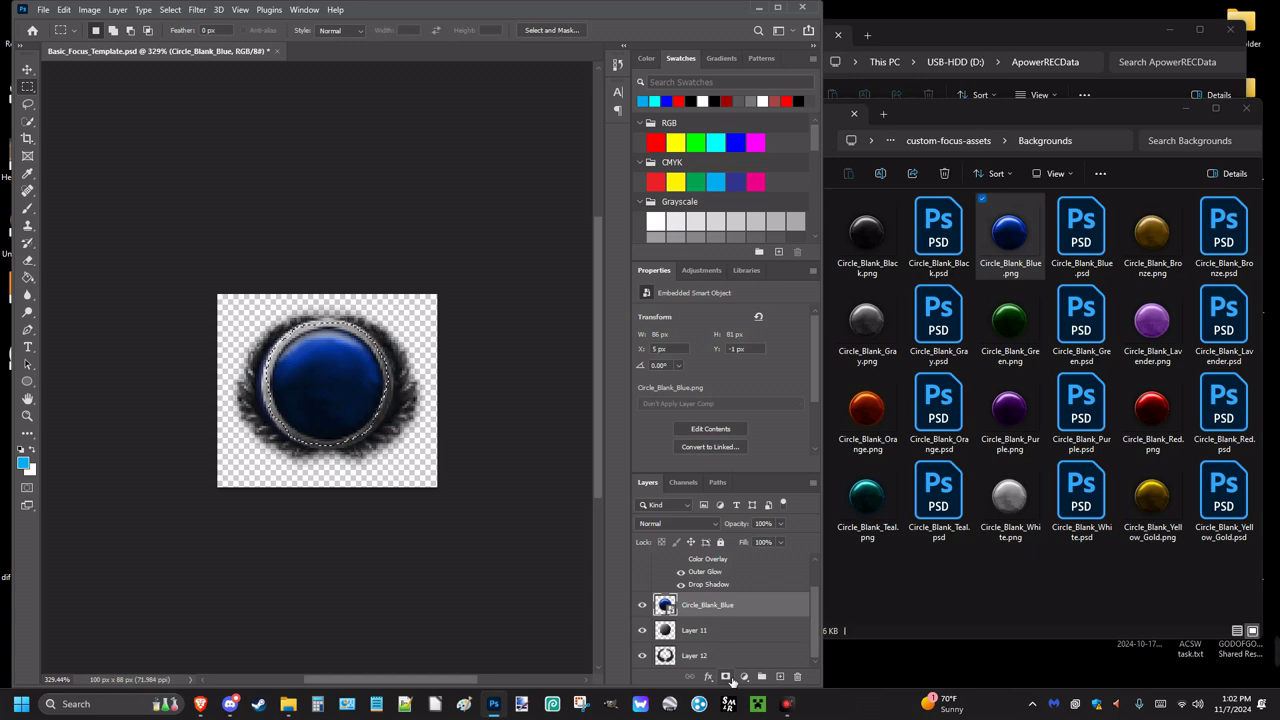
# Step: Mask Circle_Blank_Blue to the inner-circle selection, then return to editing its image rather than the mask
pyautogui.click(727, 677)
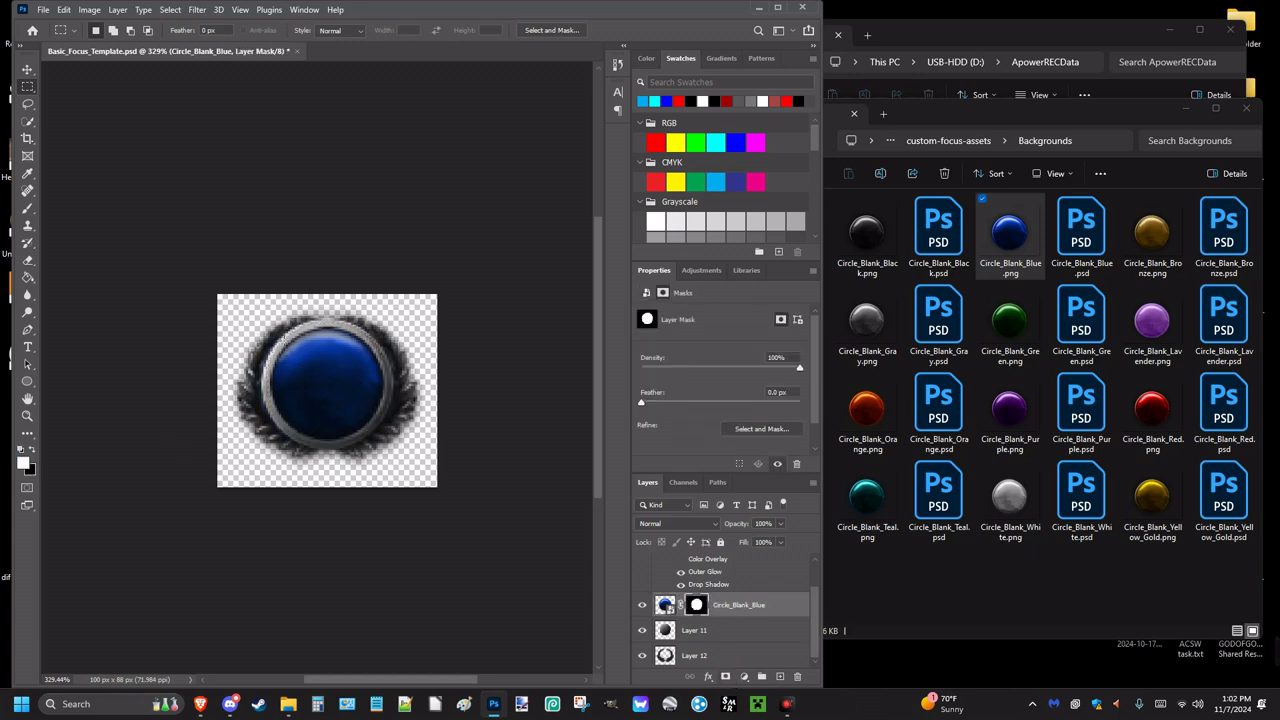
pyautogui.rightClick(697, 605)
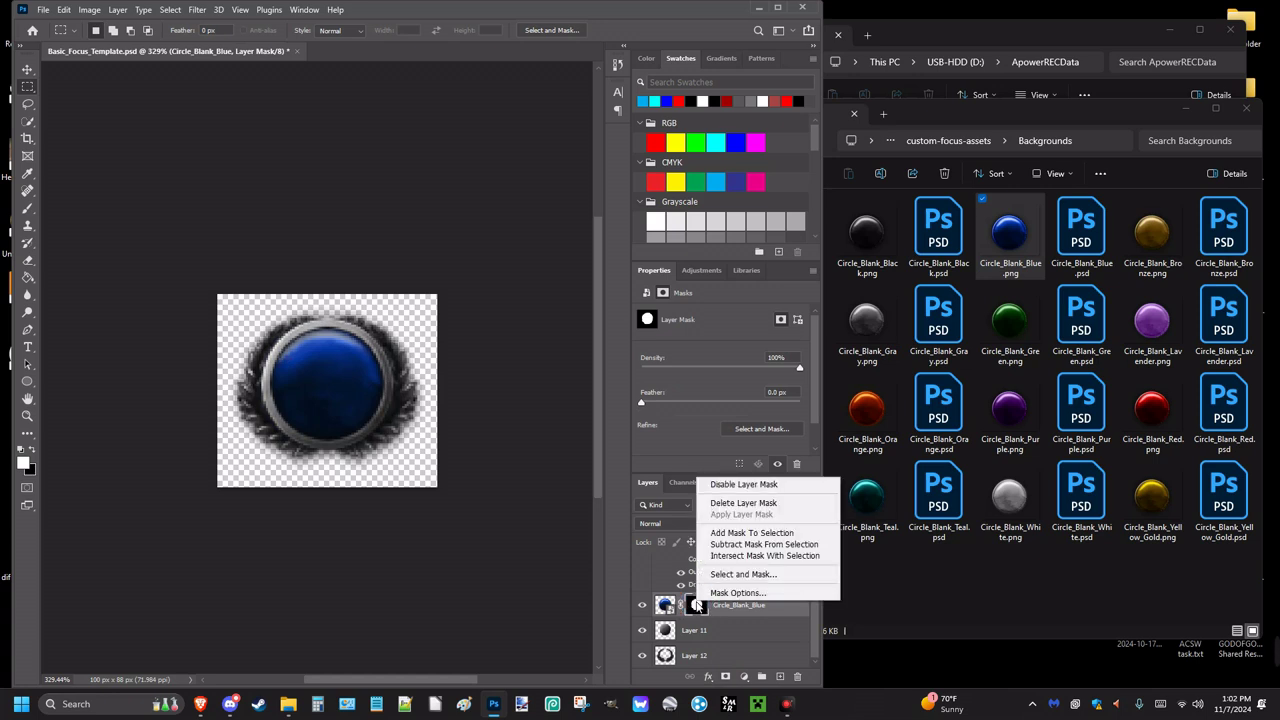
pyautogui.press('Escape')
pyautogui.click(684, 606)
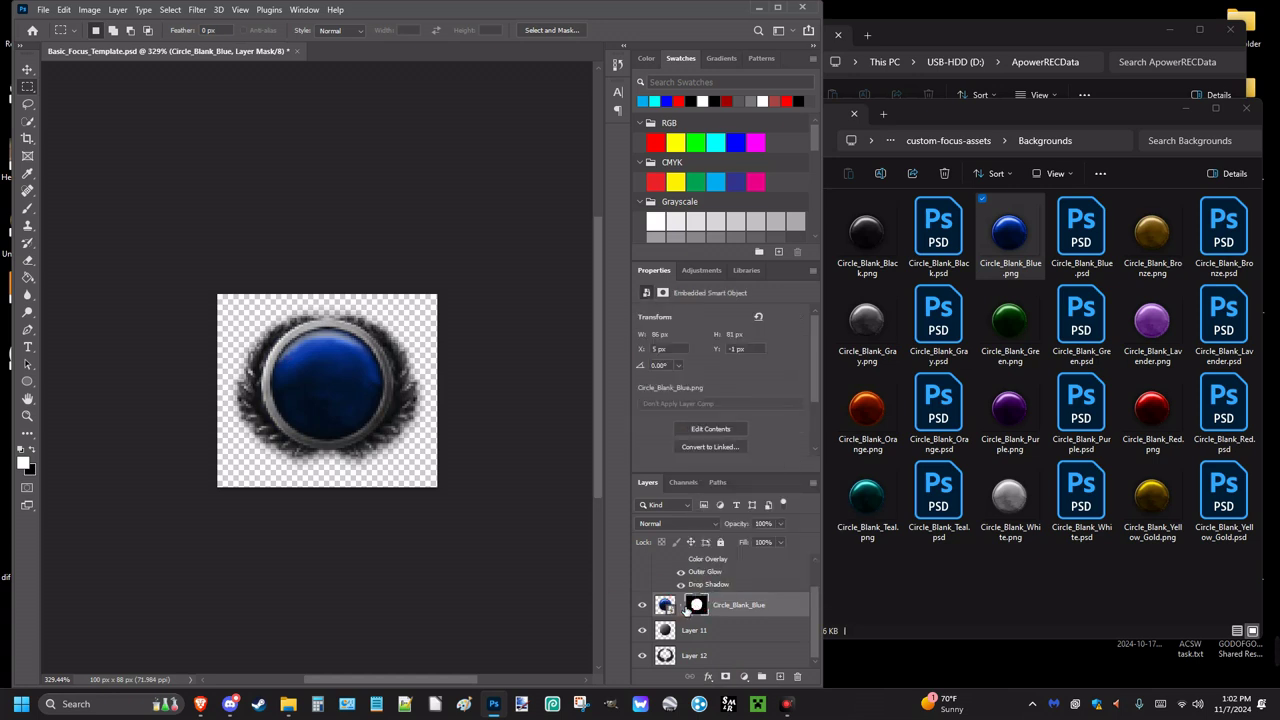
pyautogui.scroll(-4, 523, 569)
pyautogui.scroll(2, 449, 560)
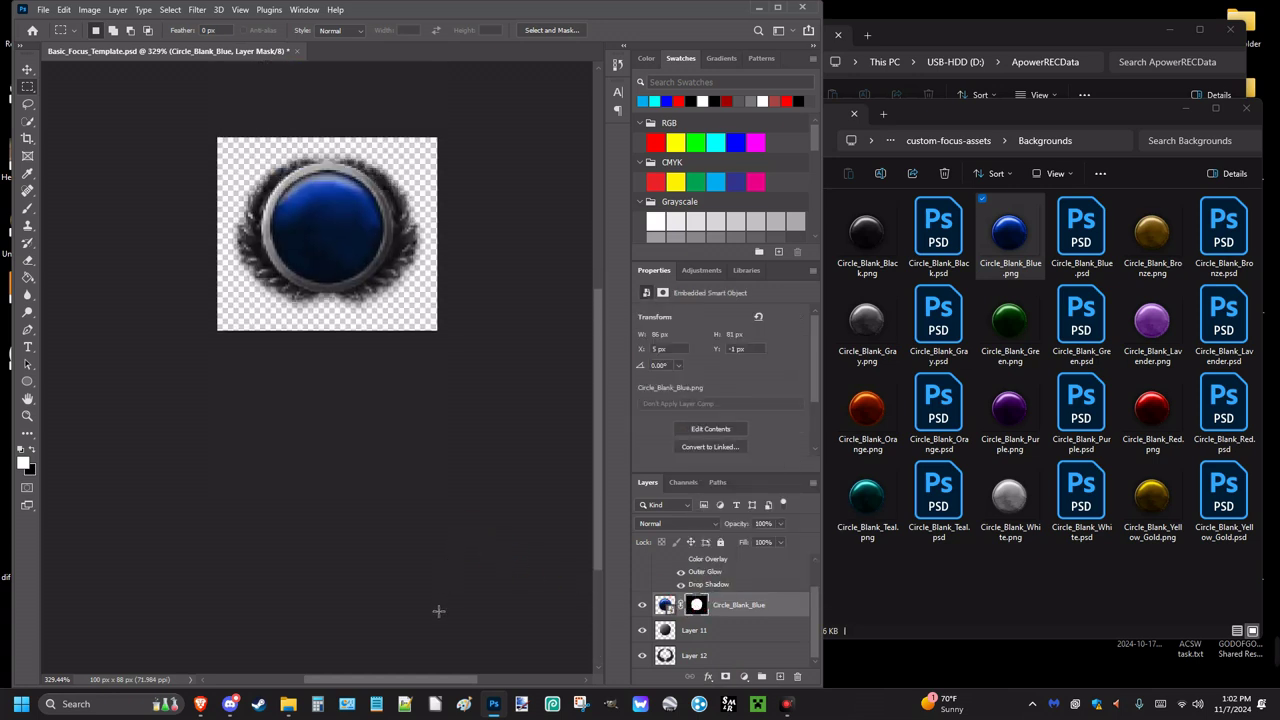
pyautogui.scroll(2, 438, 611)
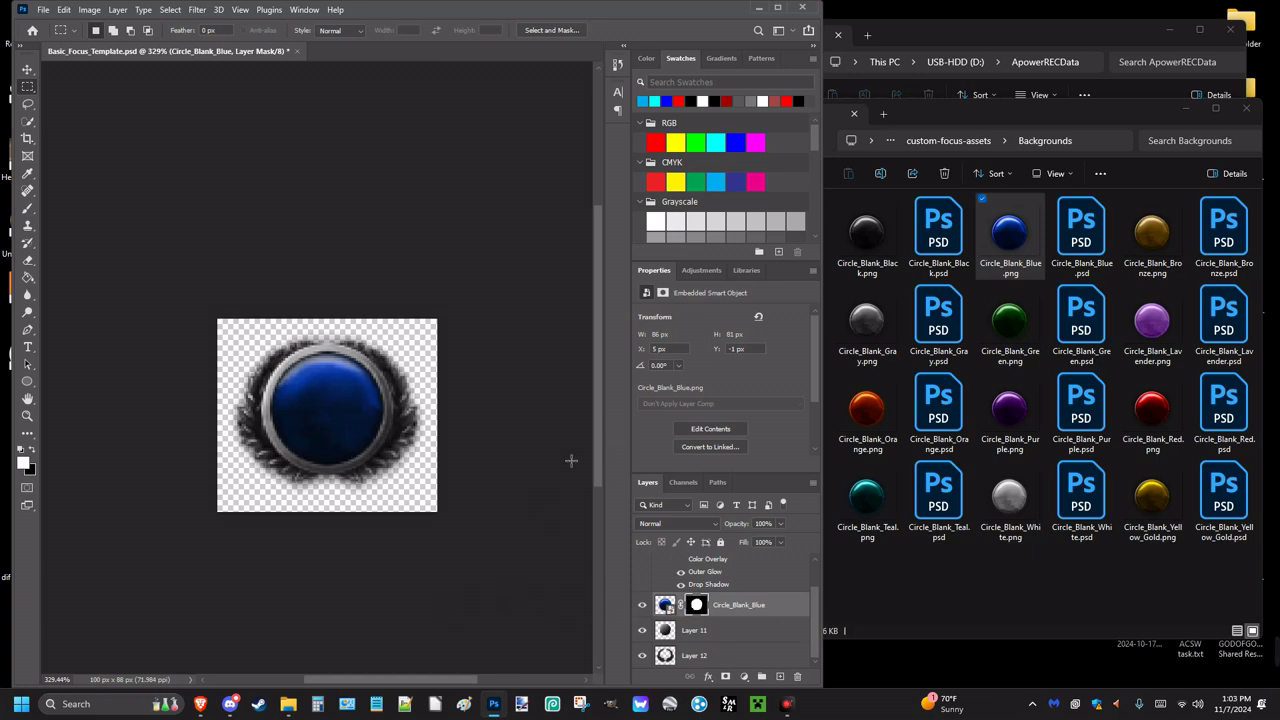
pyautogui.scroll(-1, 595, 493)
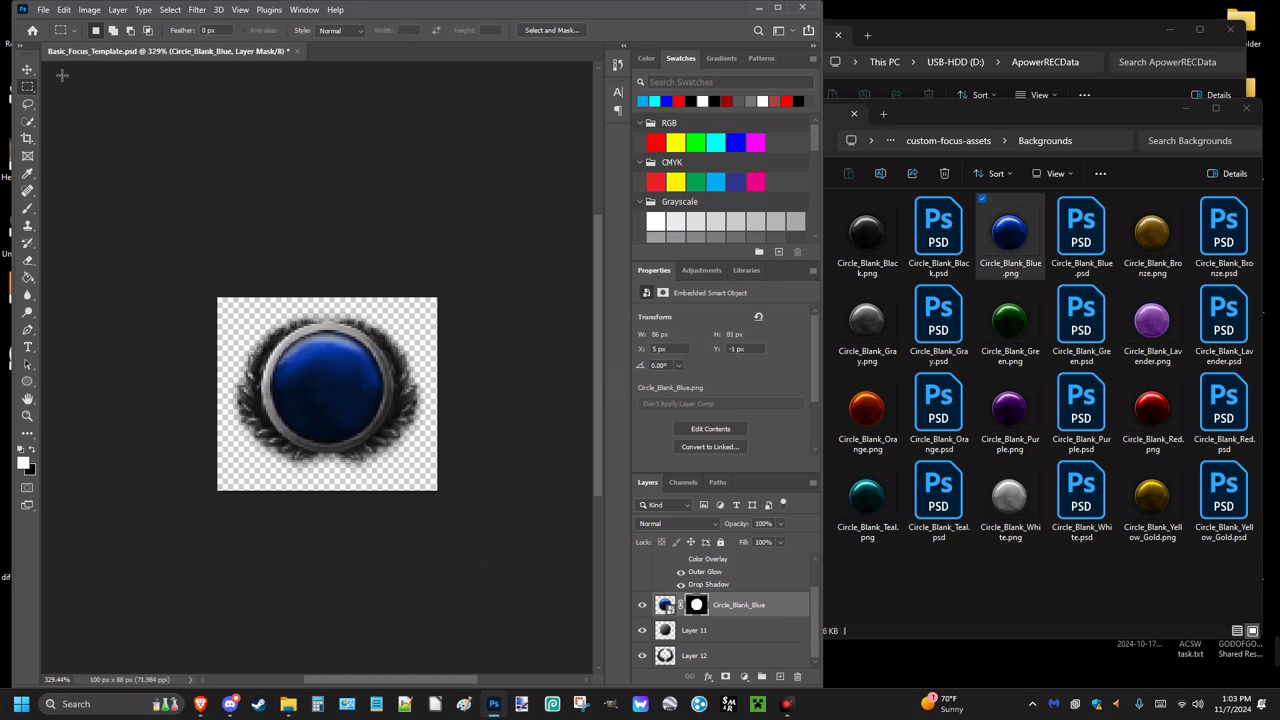
pyautogui.click(477, 429)
pyautogui.scroll(1, 451, 466)
pyautogui.scroll(-2, 454, 487)
# Step: Go up from Backgrounds to the custom folder and scroll through custom-icons
pyautogui.scroll(1, 454, 487)
pyautogui.click(1082, 593)
pyautogui.click(954, 142)
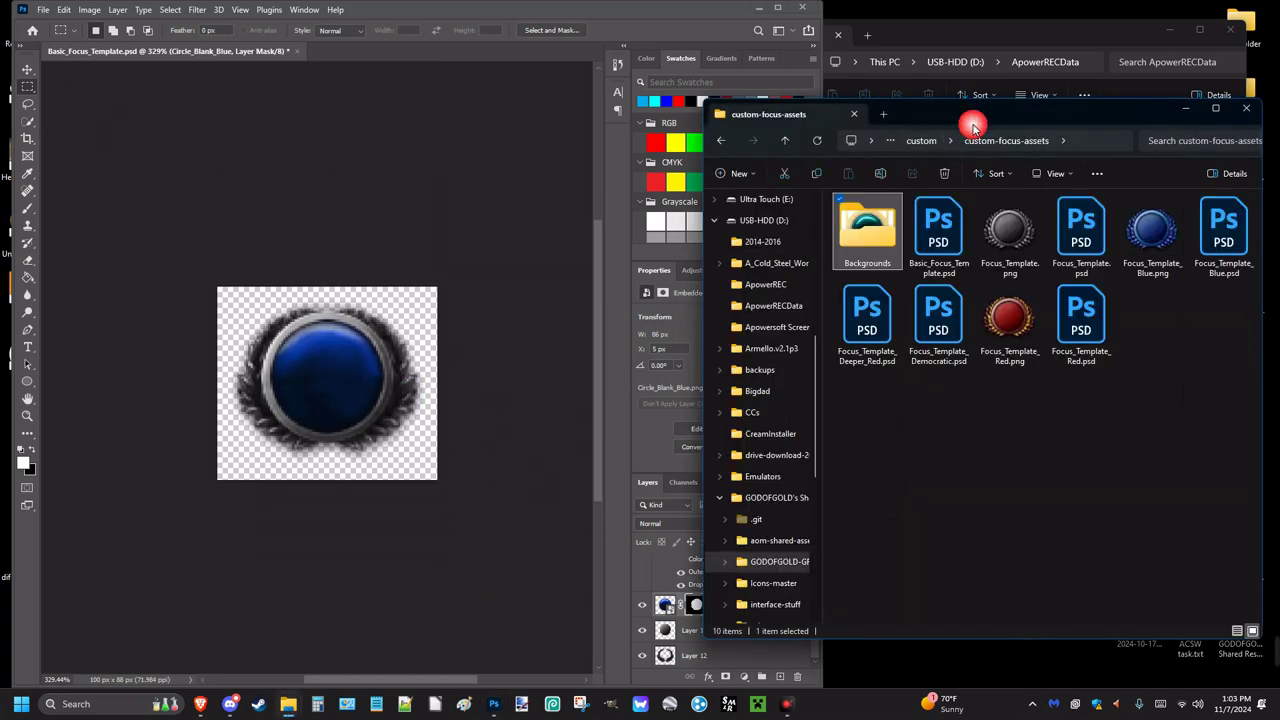
pyautogui.click(926, 141)
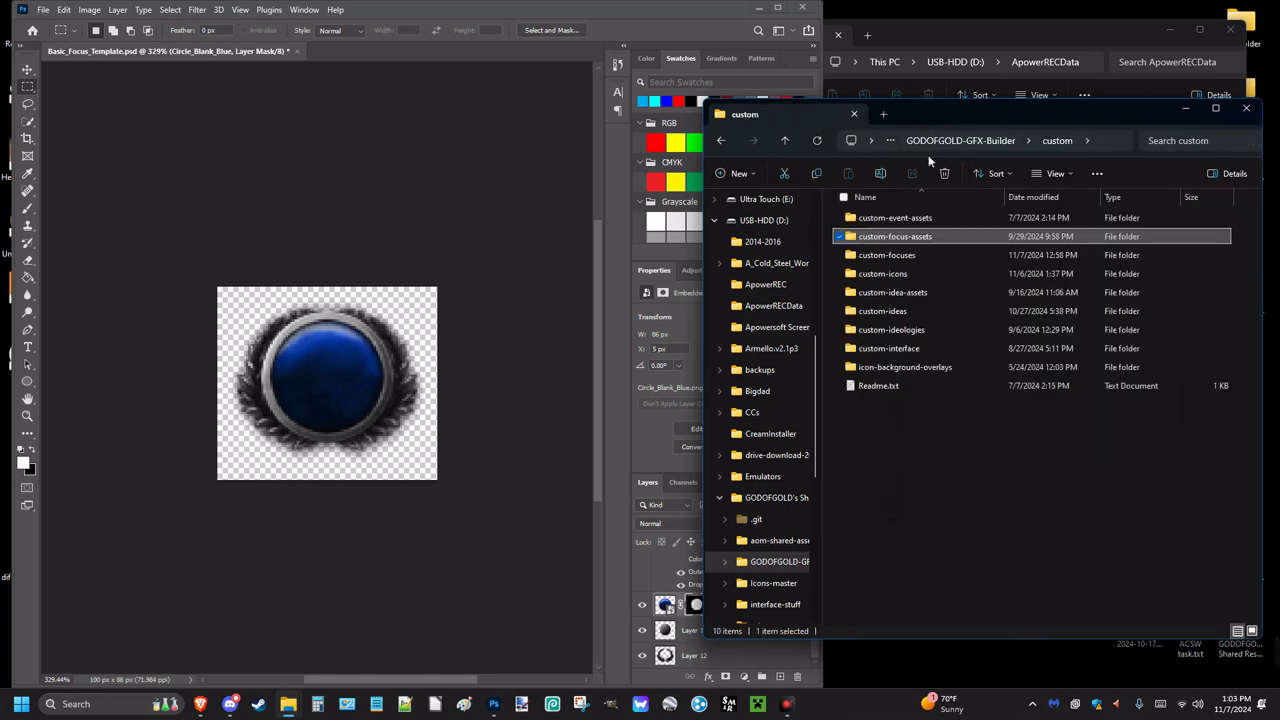
pyautogui.doubleClick(900, 275)
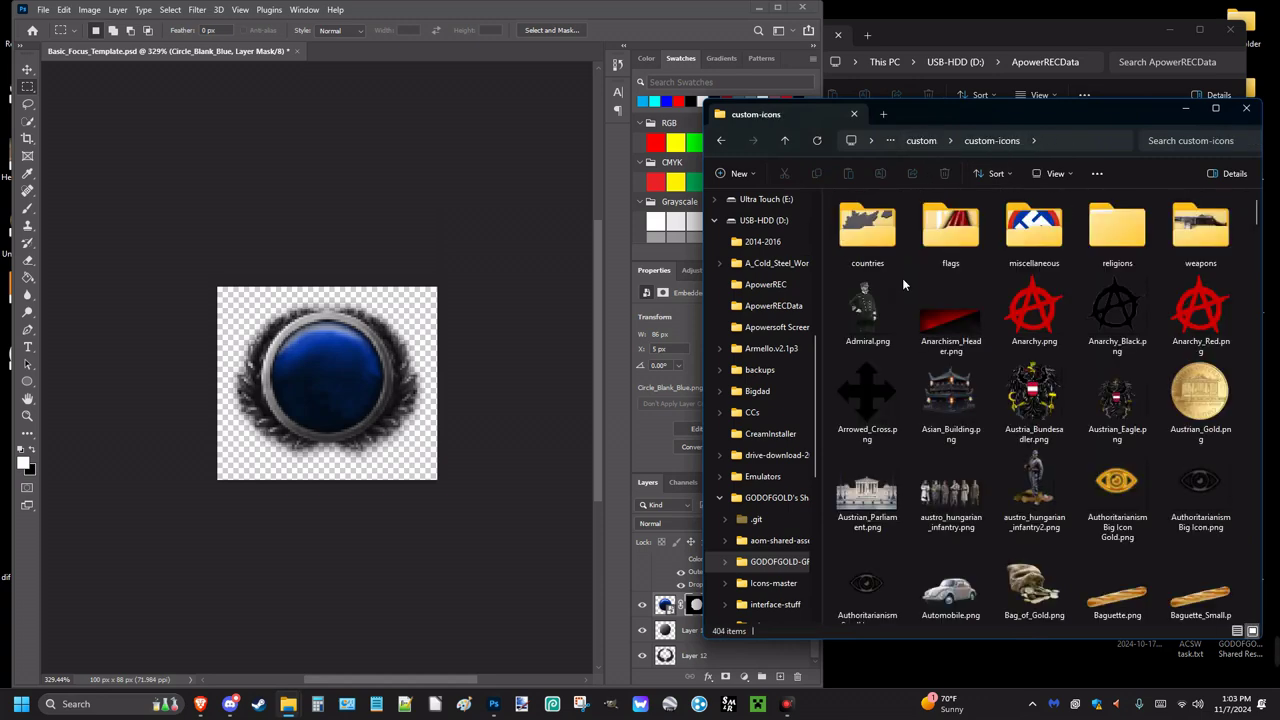
pyautogui.scroll(-5, 997, 398)
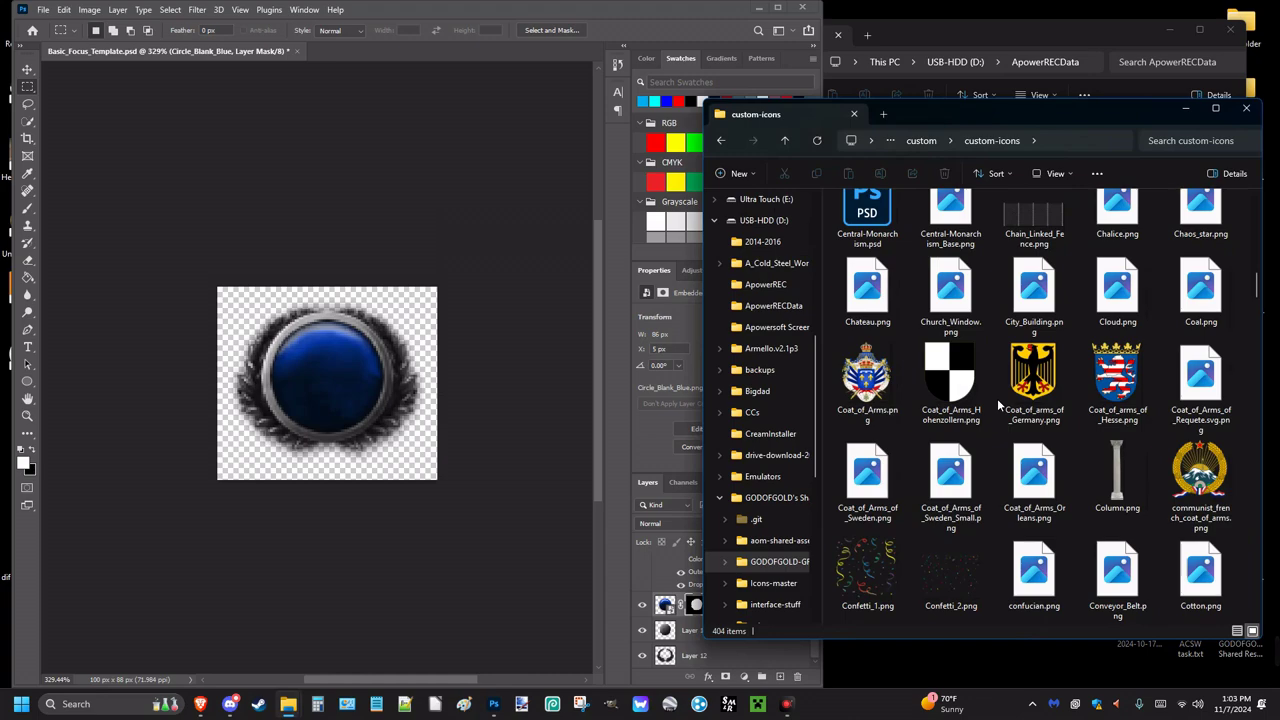
pyautogui.scroll(6, 997, 398)
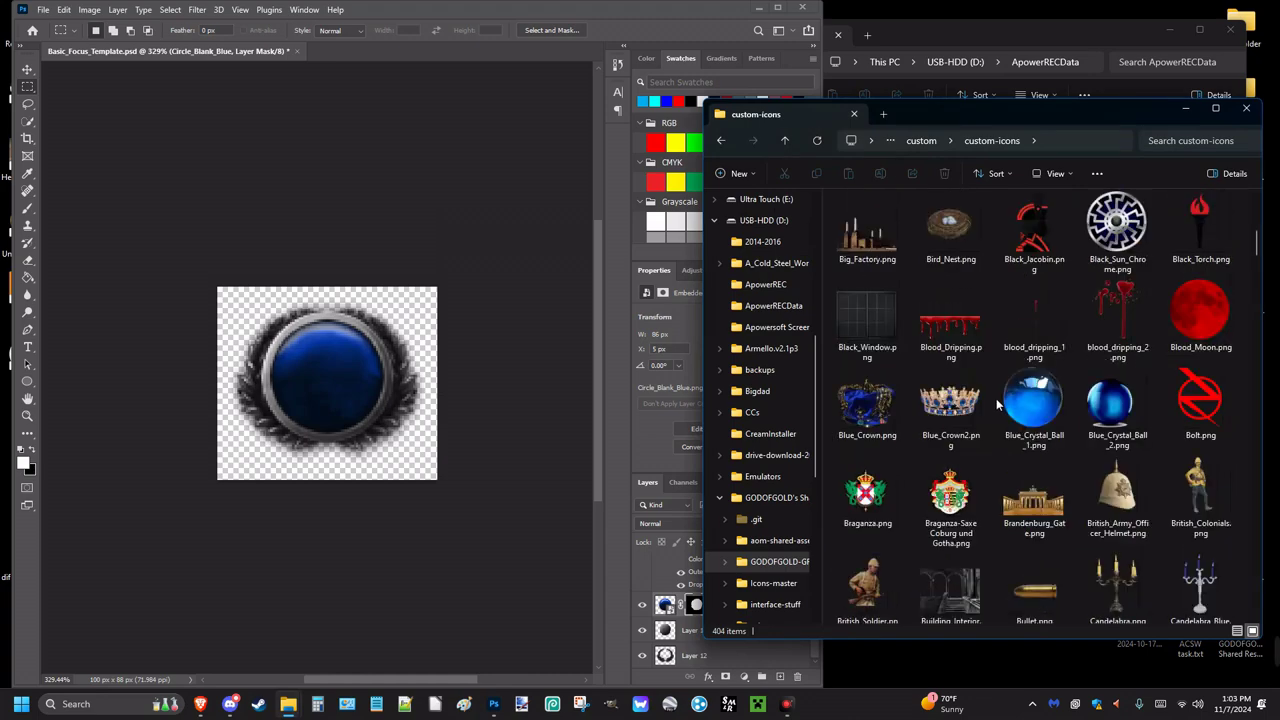
pyautogui.scroll(-20, 996, 398)
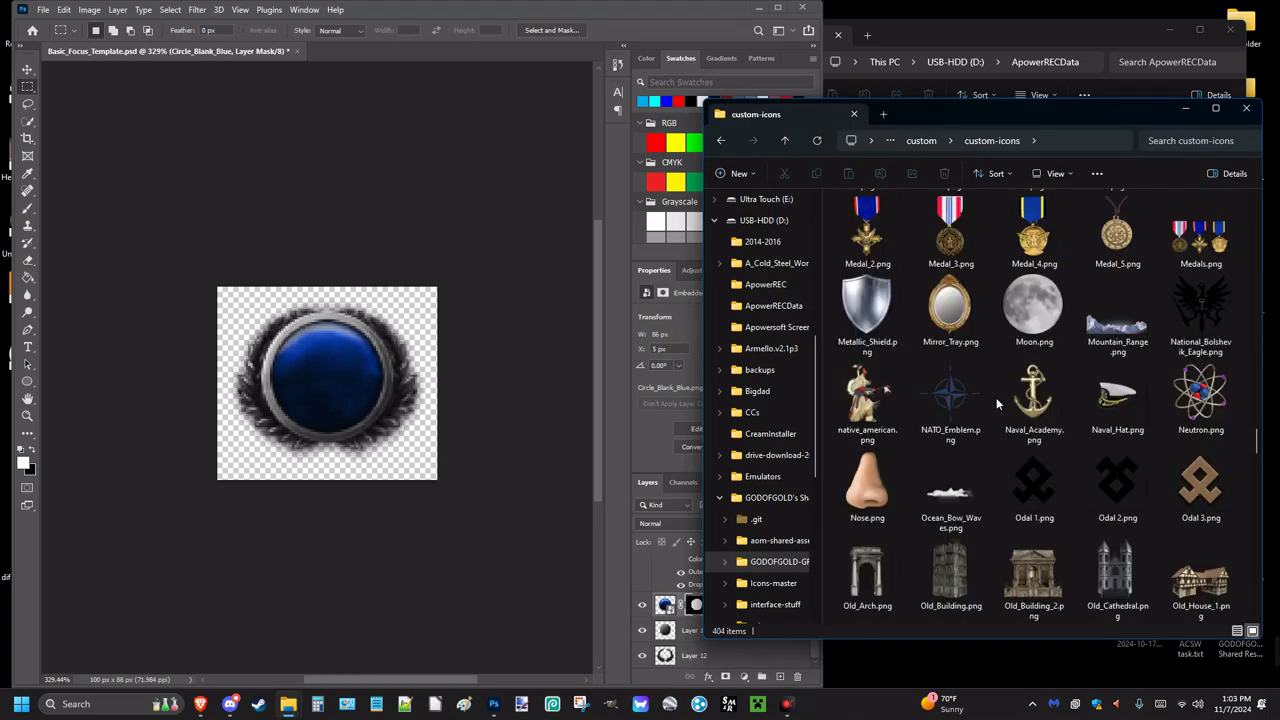
pyautogui.scroll(-15, 994, 396)
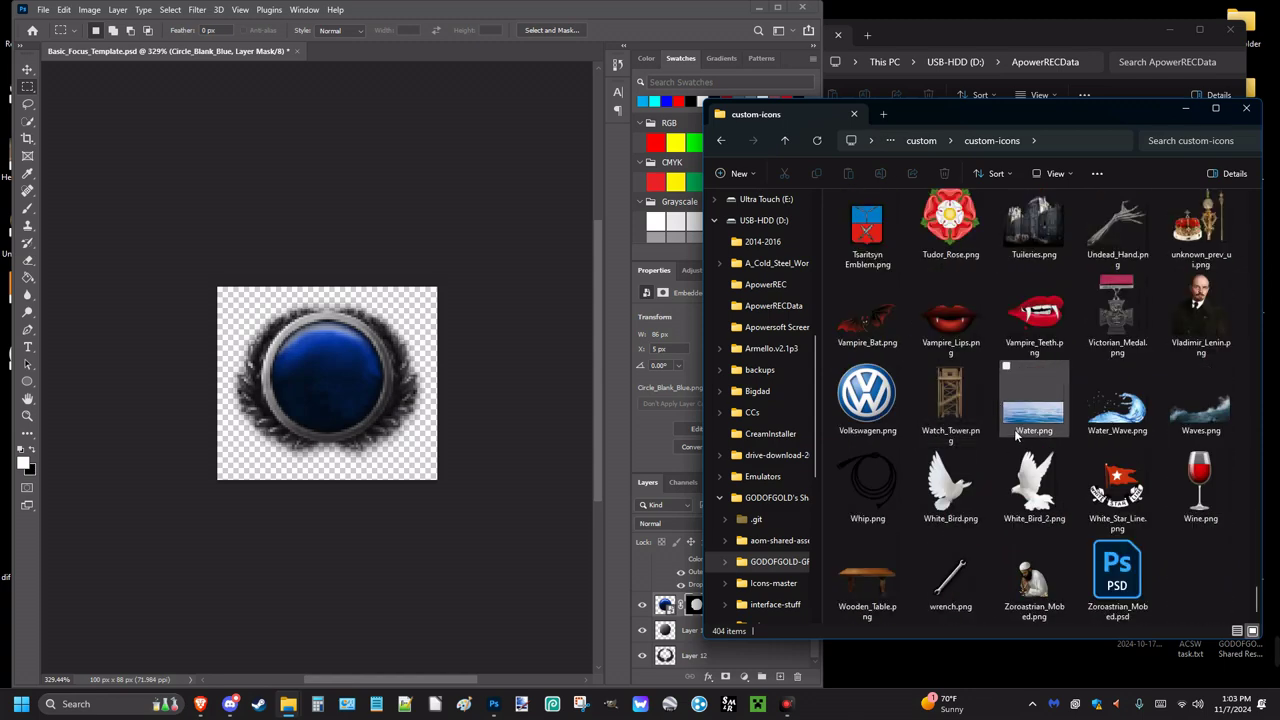
pyautogui.scroll(10, 1015, 430)
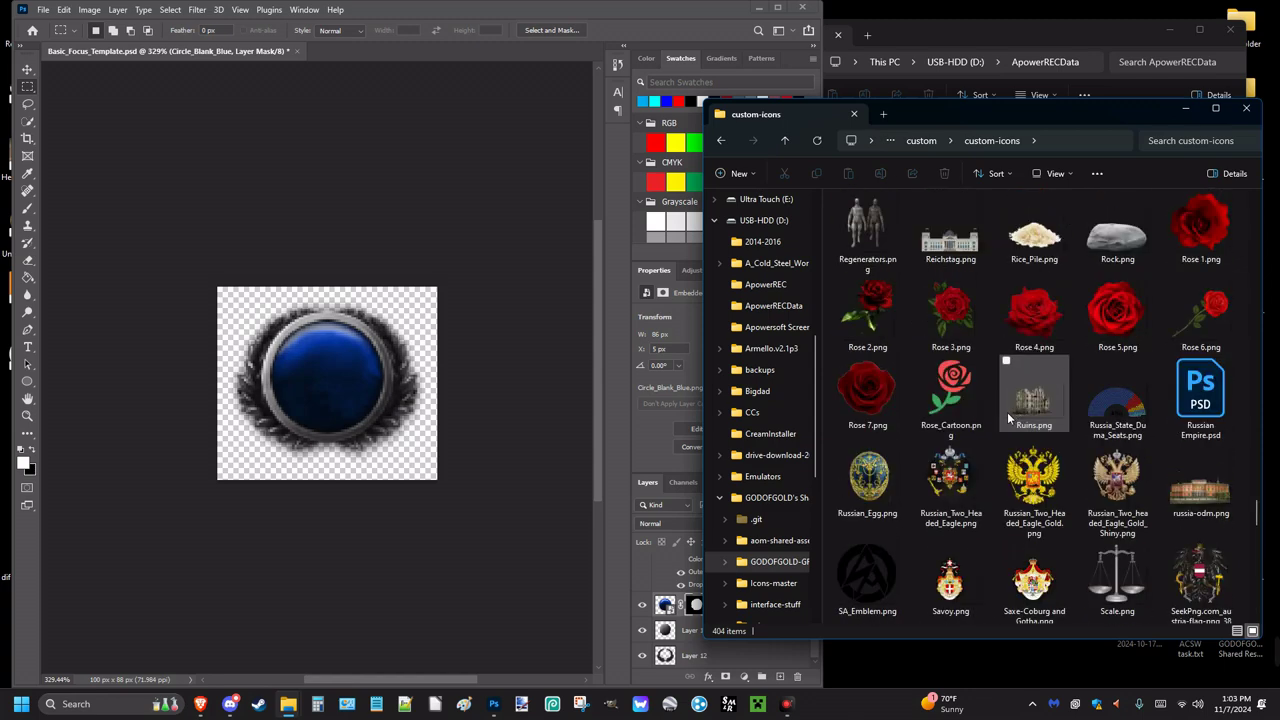
pyautogui.scroll(20, 1000, 418)
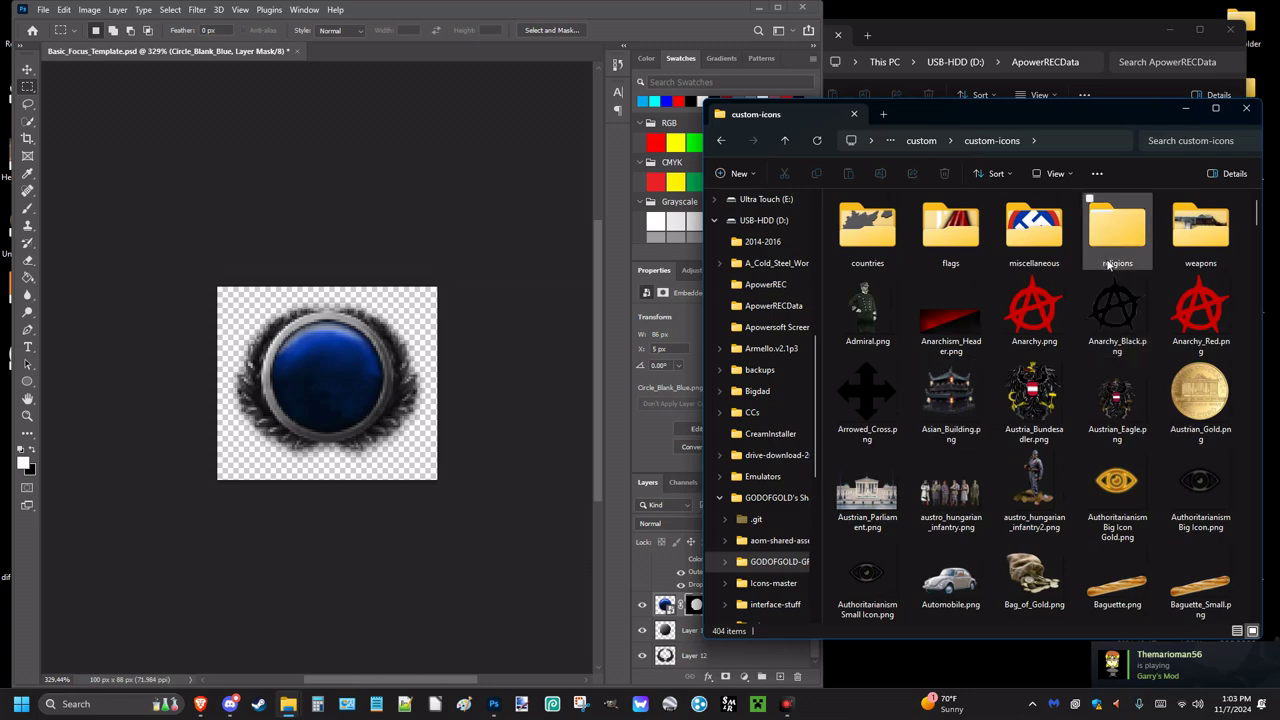
# Step: Peek into the countries folder, then return and pick out the flags folder
pyautogui.doubleClick(886, 257)
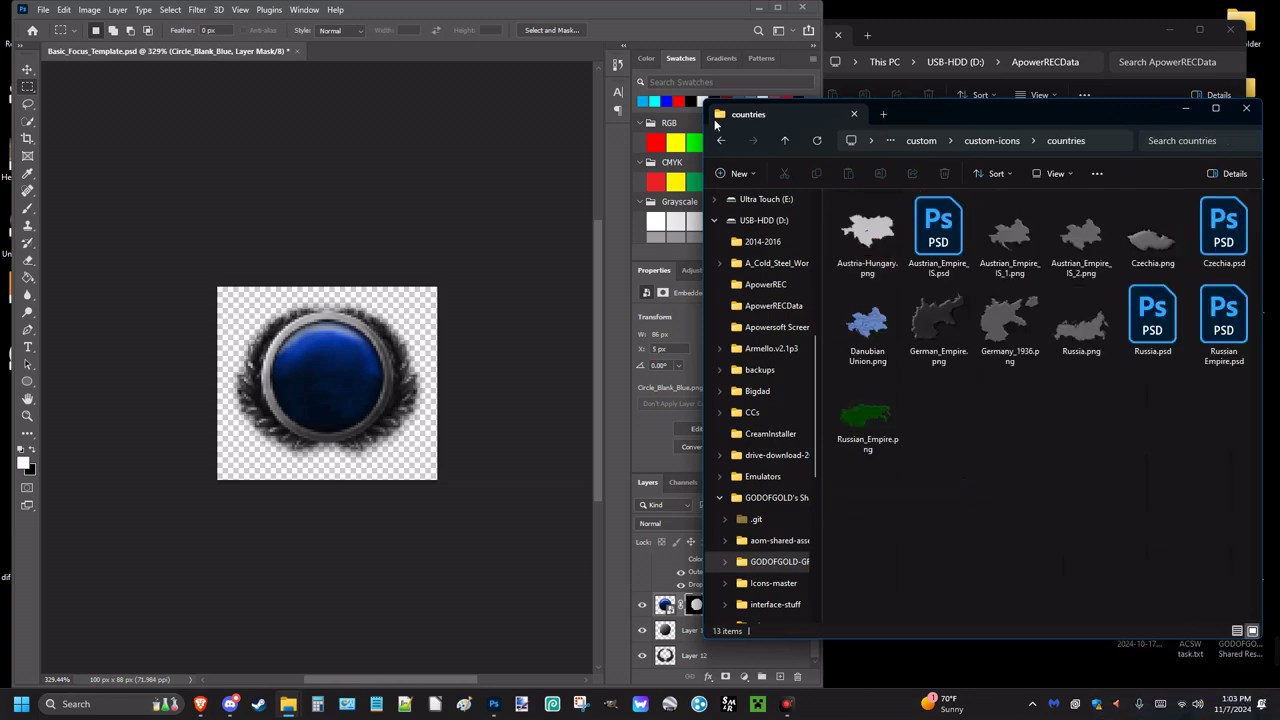
pyautogui.click(720, 140)
pyautogui.click(950, 235)
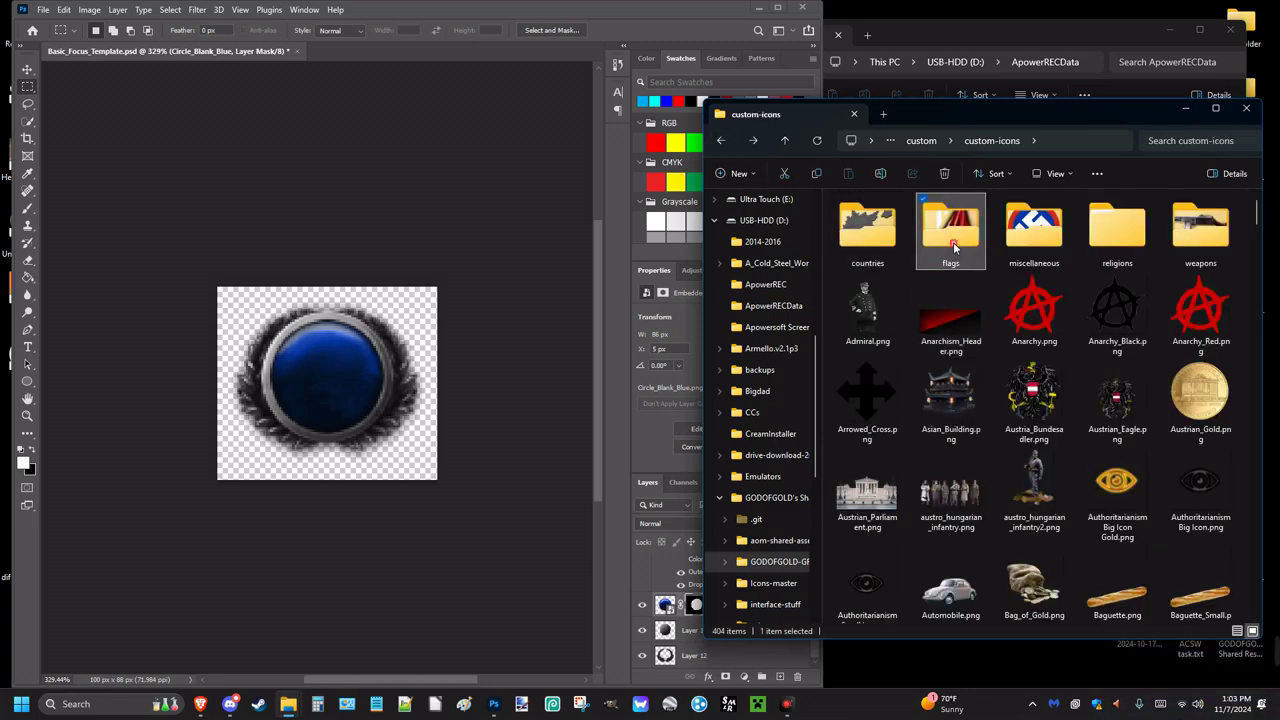
pyautogui.click(829, 304)
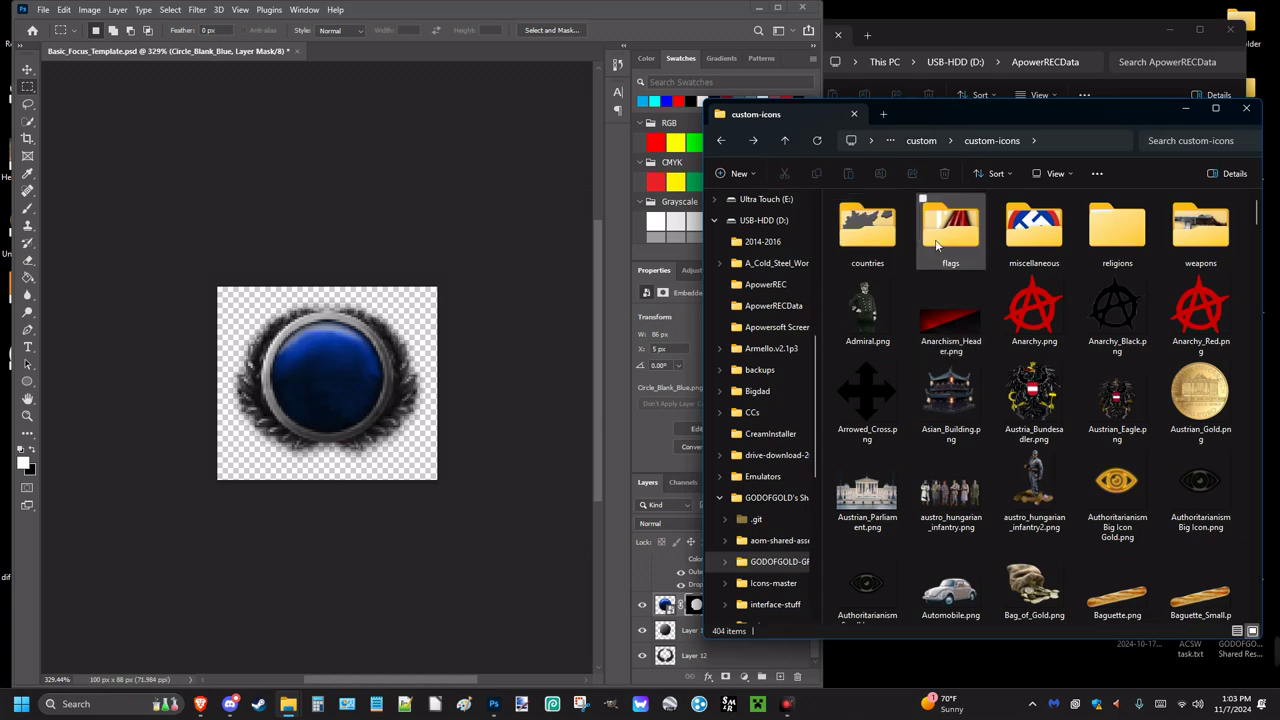
pyautogui.moveTo(990, 255); pyautogui.dragTo(993, 295)
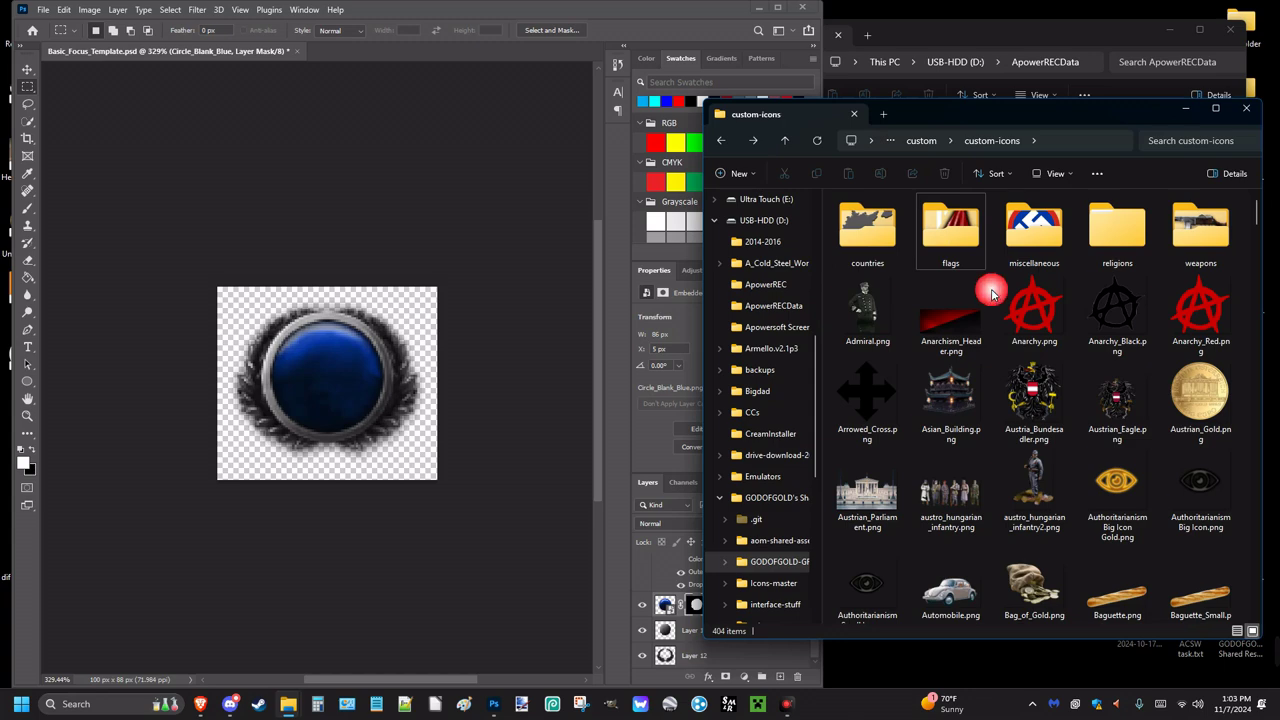
# Step: Drag French_Flag_3.png from flags onto the canvas and scale it to sit inside the circle
pyautogui.doubleClick(943, 228)
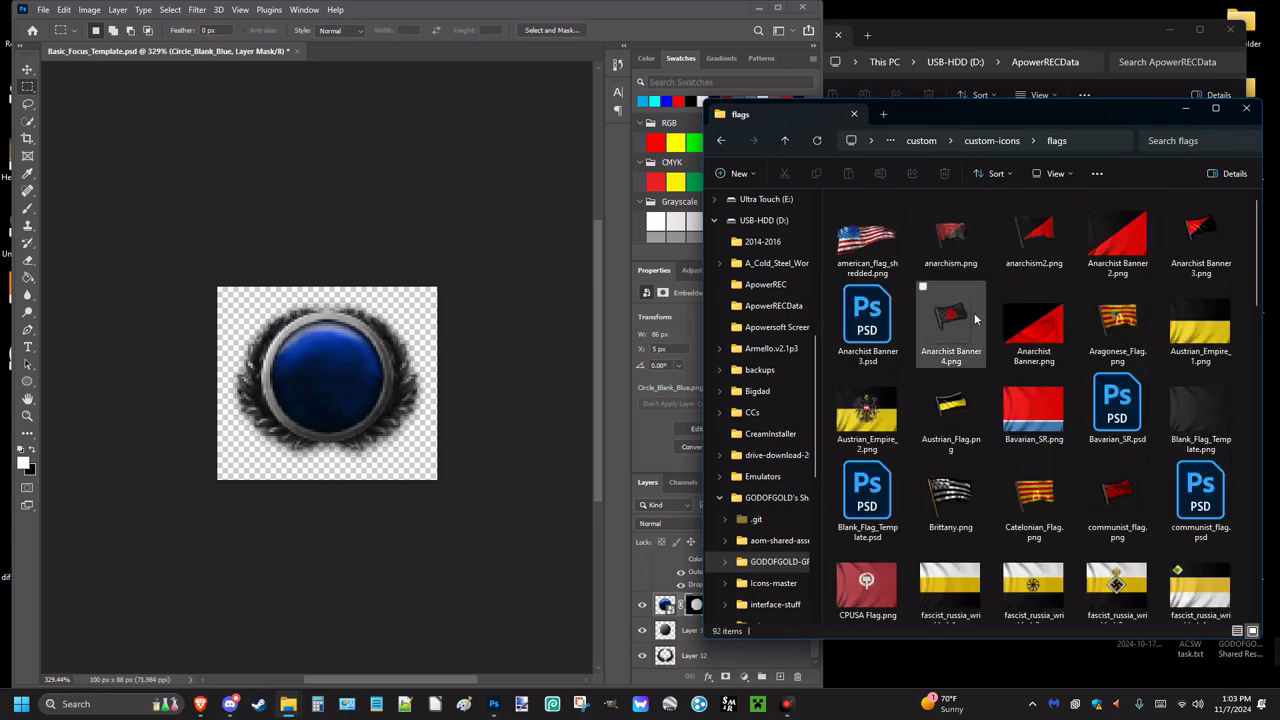
pyautogui.scroll(-5, 976, 350)
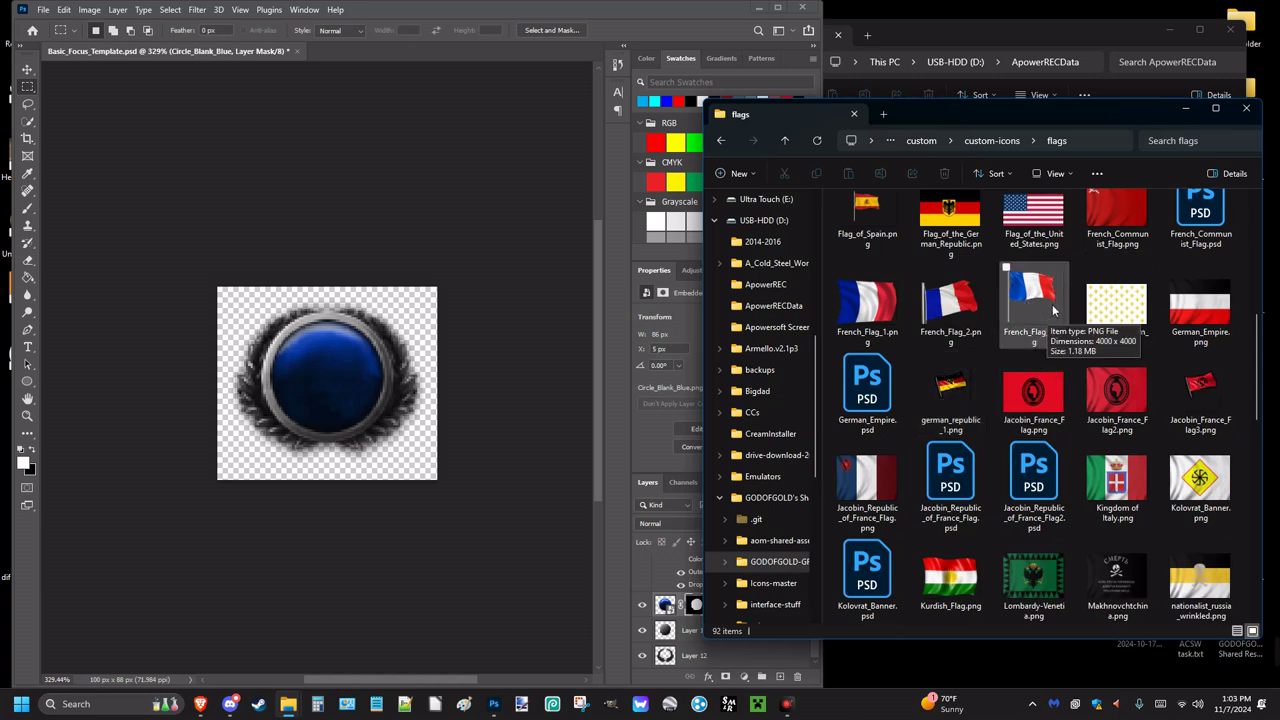
pyautogui.moveTo(1052, 310); pyautogui.dragTo(307, 414)
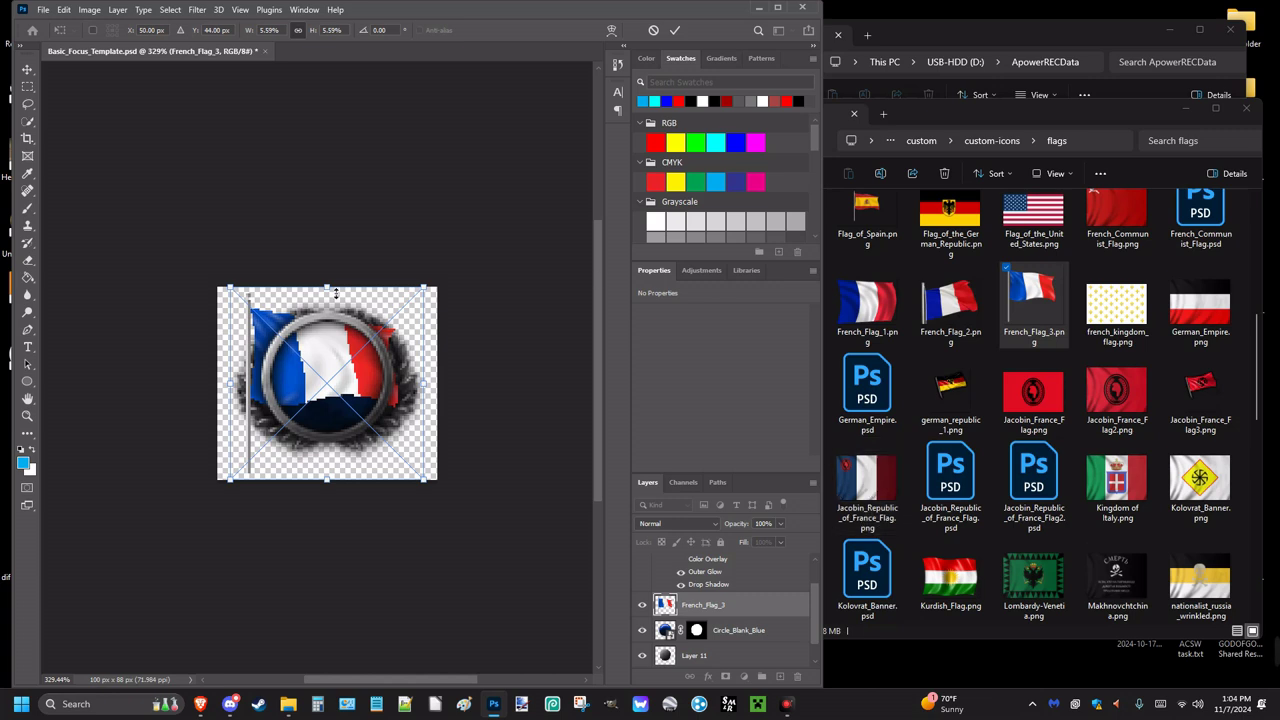
pyautogui.moveTo(330, 290); pyautogui.dragTo(325, 380)
pyautogui.moveTo(325, 428); pyautogui.dragTo(331, 379)
# Step: Commit the flag, mask it with Layer 11's circle selection, and open its Layer Style
pyautogui.click(27, 121)
pyautogui.click(740, 630)
pyautogui.moveTo(370, 400); pyautogui.dragTo(270, 415)
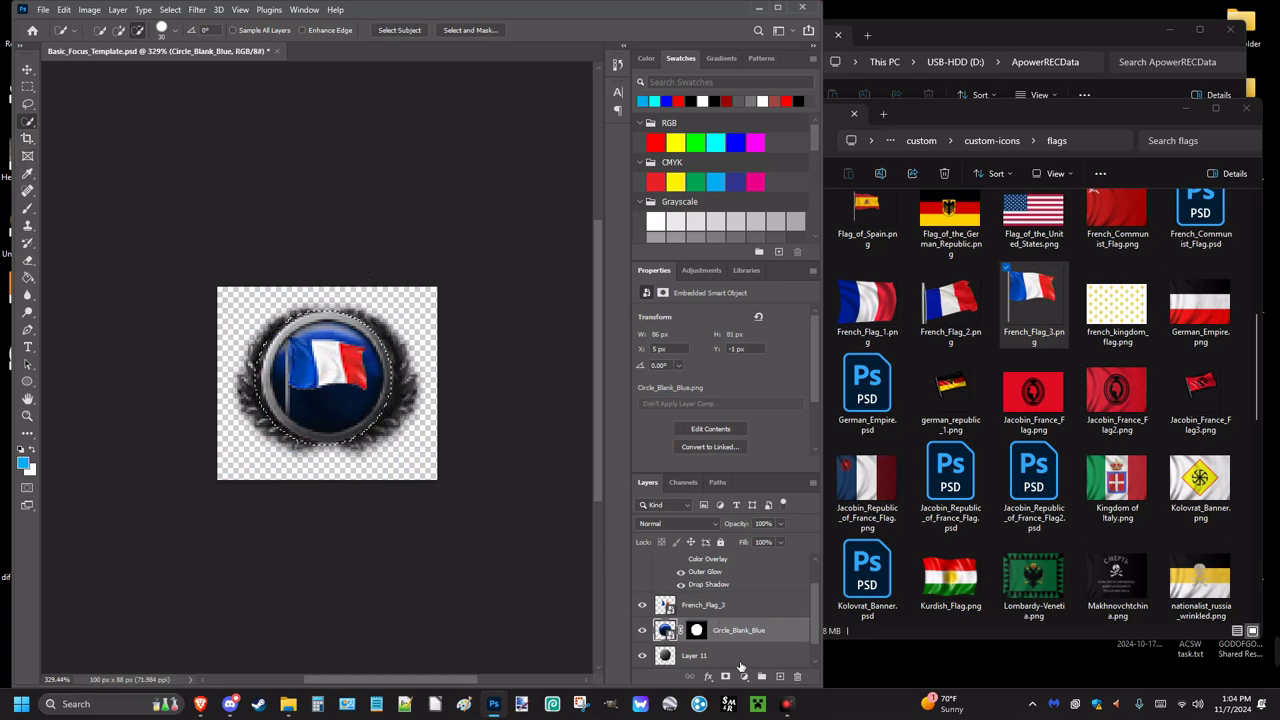
pyautogui.hotkey('alt', '[')
pyautogui.click(318, 360)
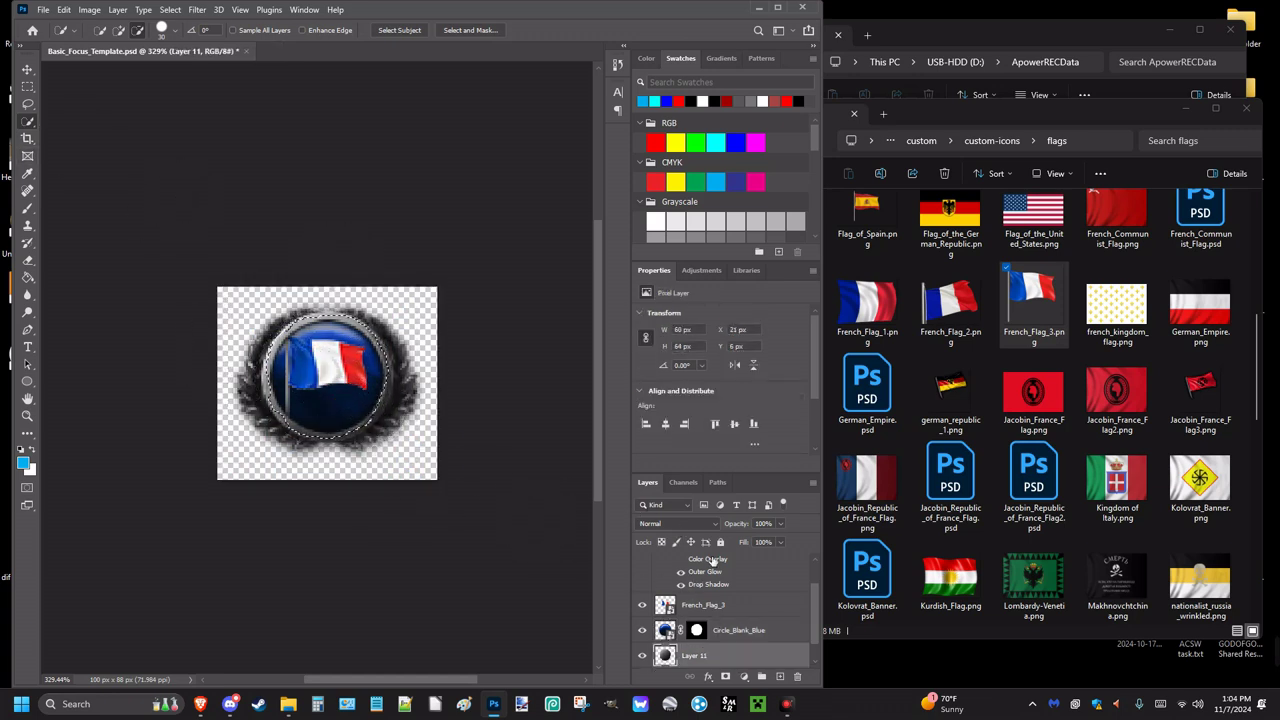
pyautogui.click(760, 608)
pyautogui.click(726, 677)
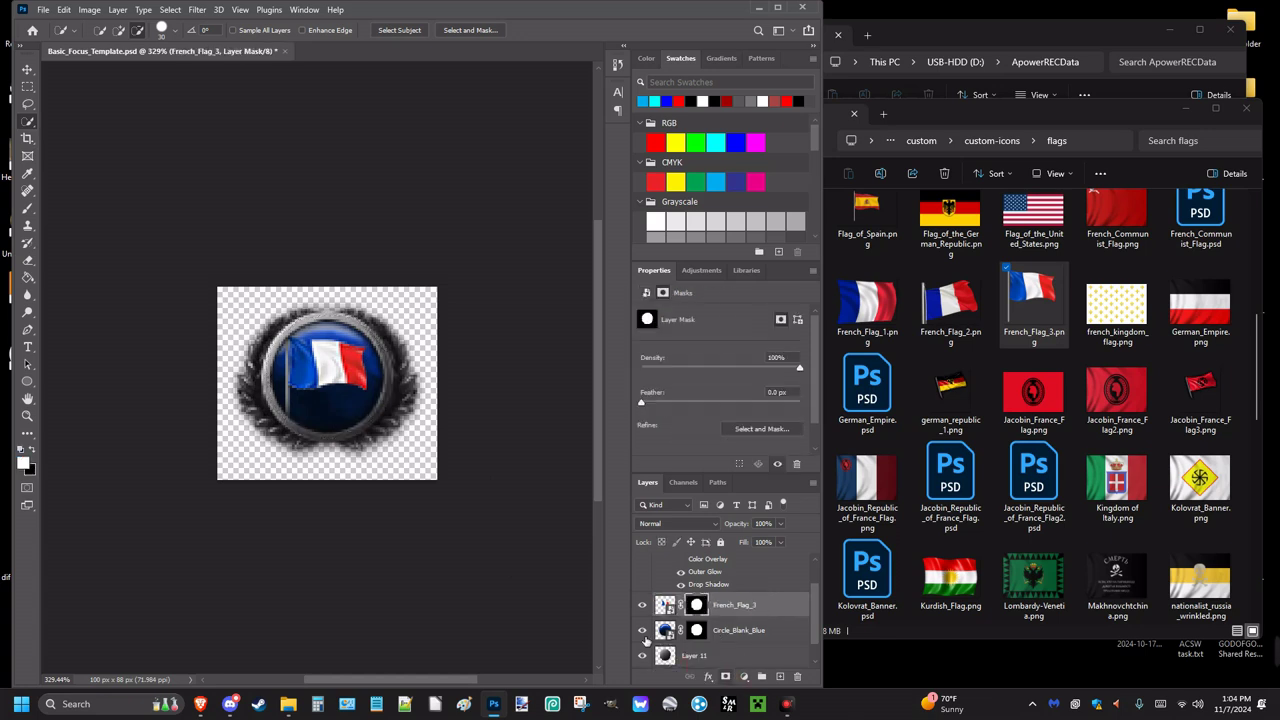
pyautogui.click(665, 605)
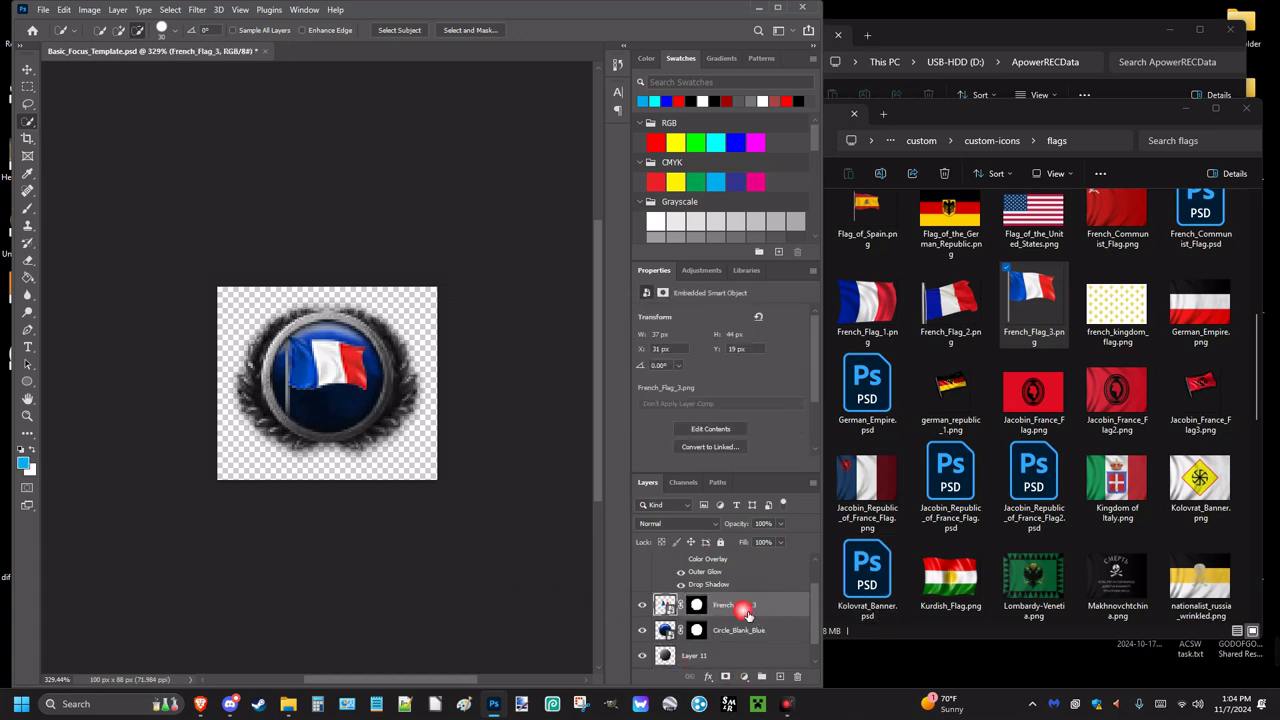
pyautogui.doubleClick(803, 607)
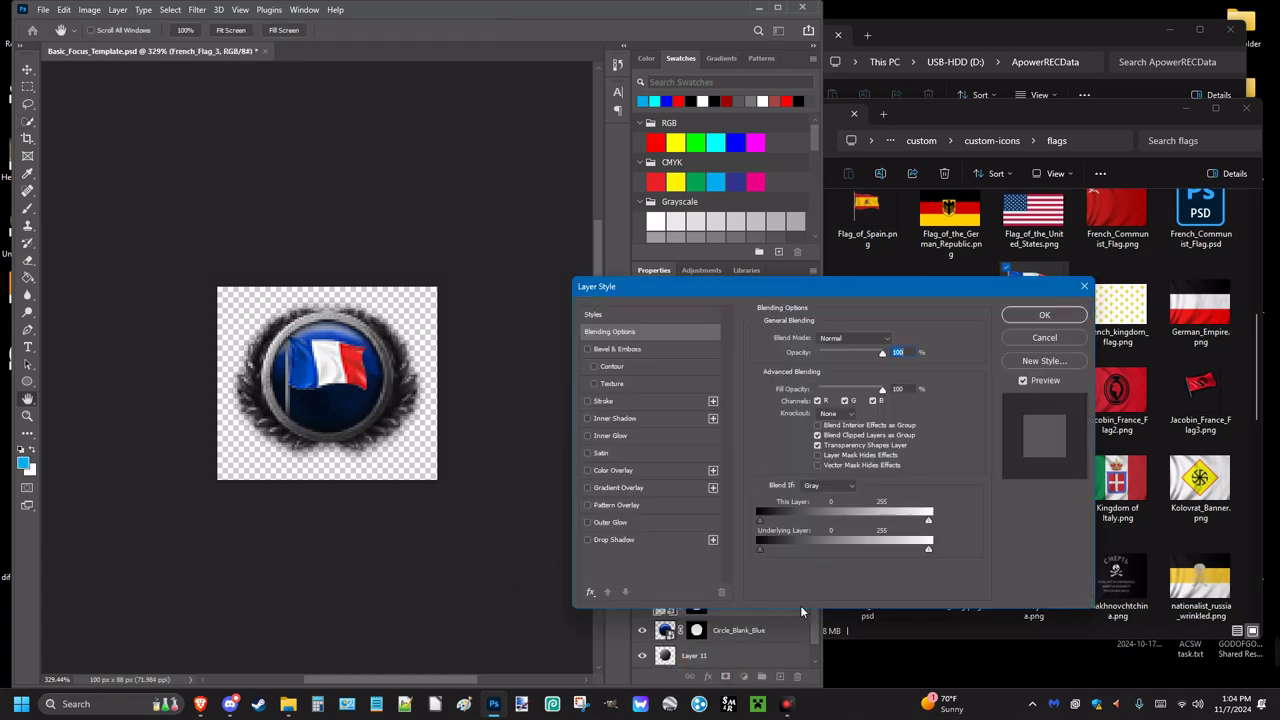
# Step: Turn on Bevel & Emboss with Contour for French_Flag_3, toggling them to compare
pyautogui.click(617, 350)
pyautogui.click(611, 368)
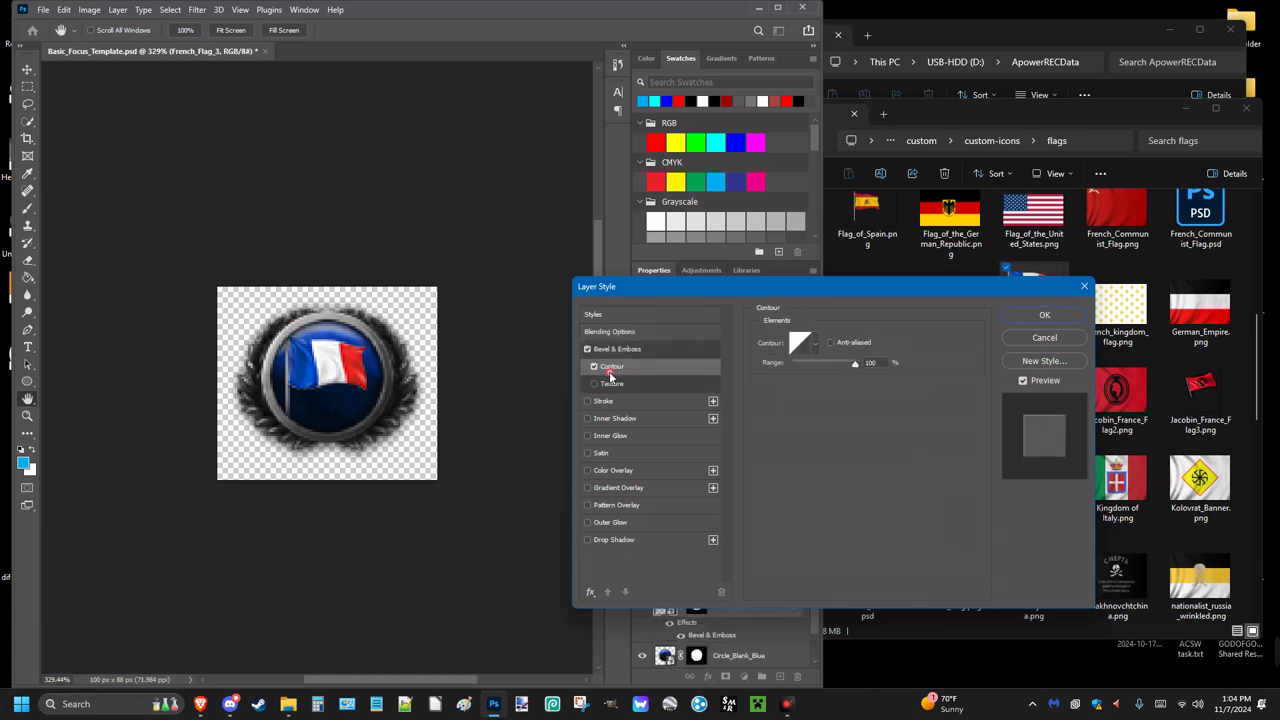
pyautogui.click(594, 367)
pyautogui.click(620, 350)
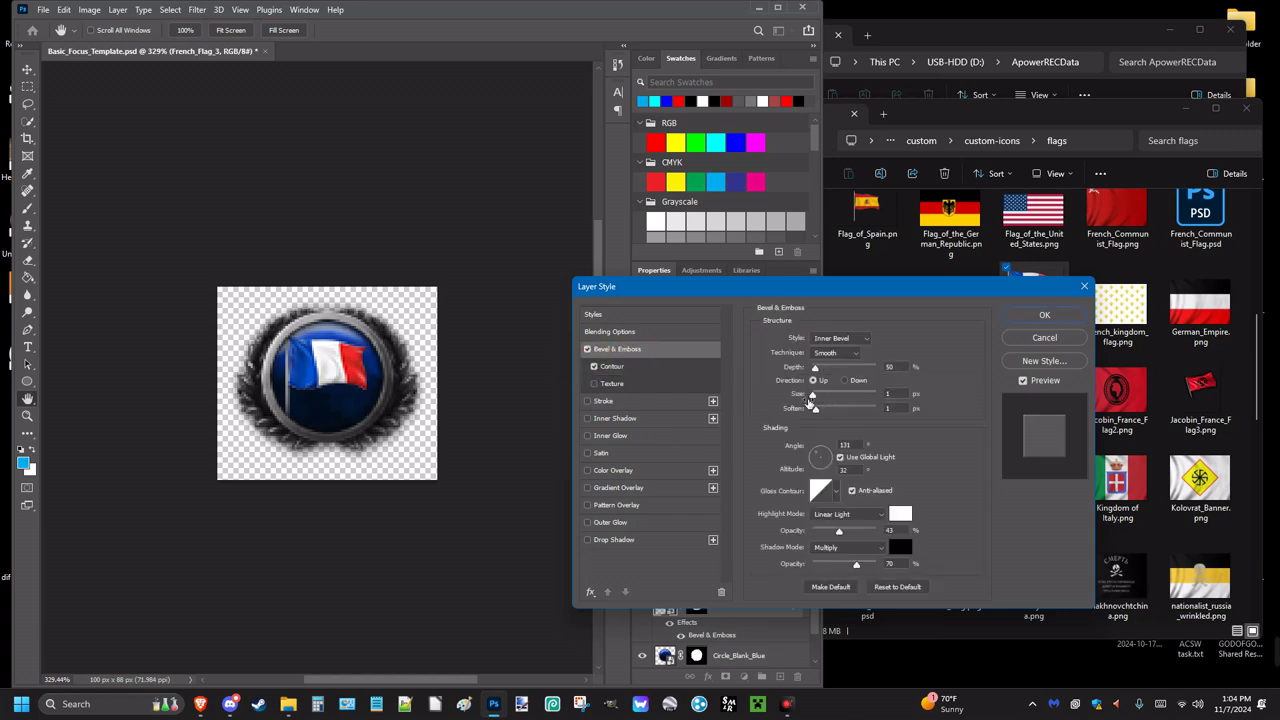
pyautogui.click(587, 349)
# Step: Add a drop shadow to the French flag layer and set its spread to 20%
pyautogui.click(614, 541)
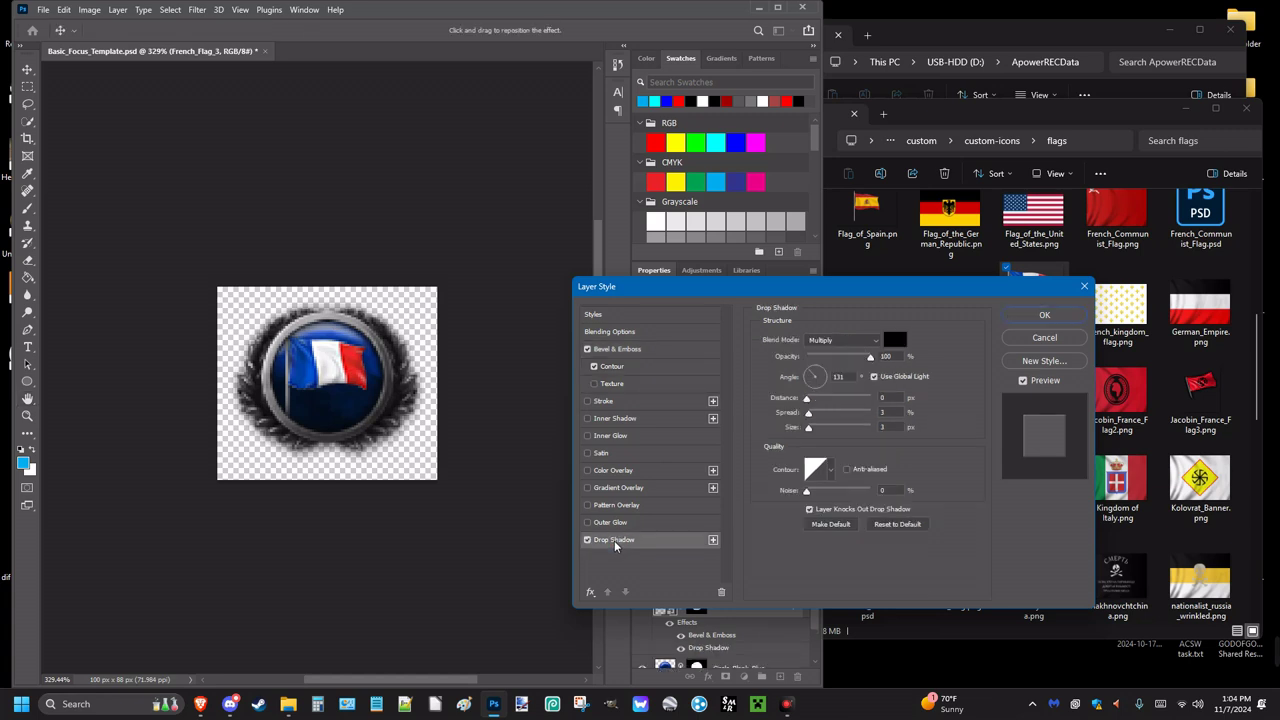
pyautogui.click(766, 582)
pyautogui.moveTo(808, 413); pyautogui.dragTo(943, 421)
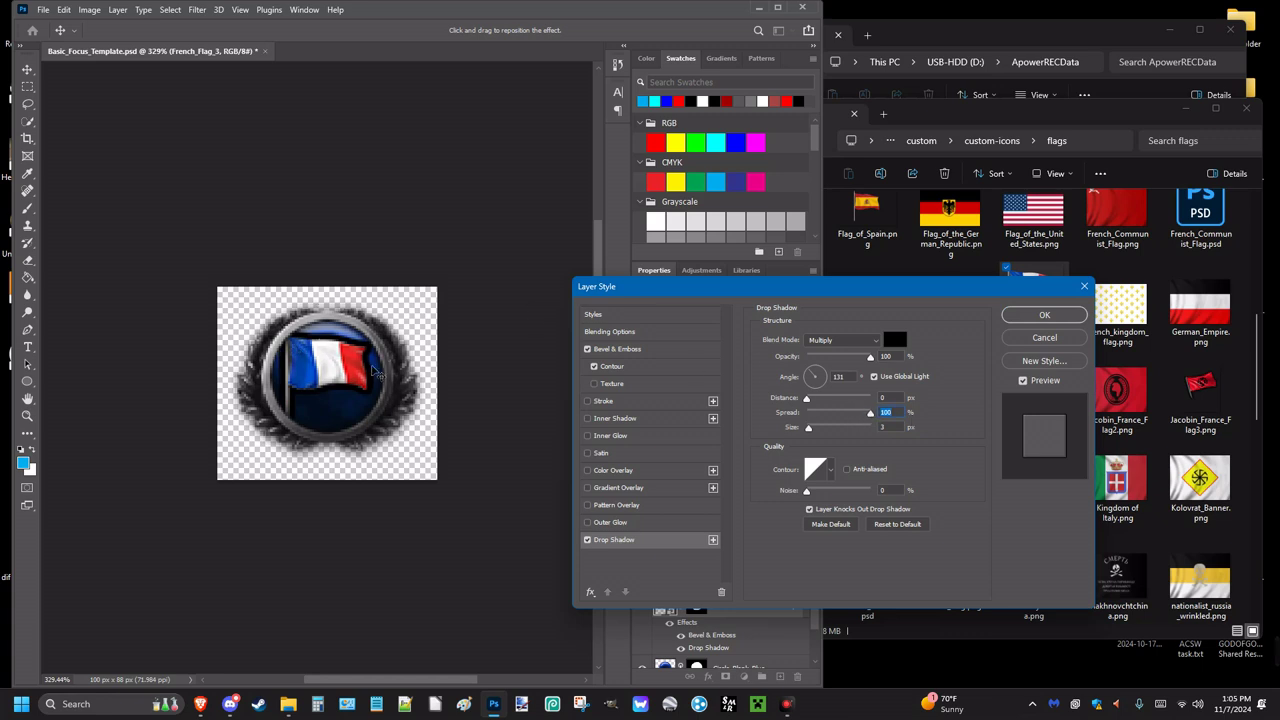
pyautogui.moveTo(870, 413); pyautogui.dragTo(821, 418)
pyautogui.press('Down')
pyautogui.click(477, 429)
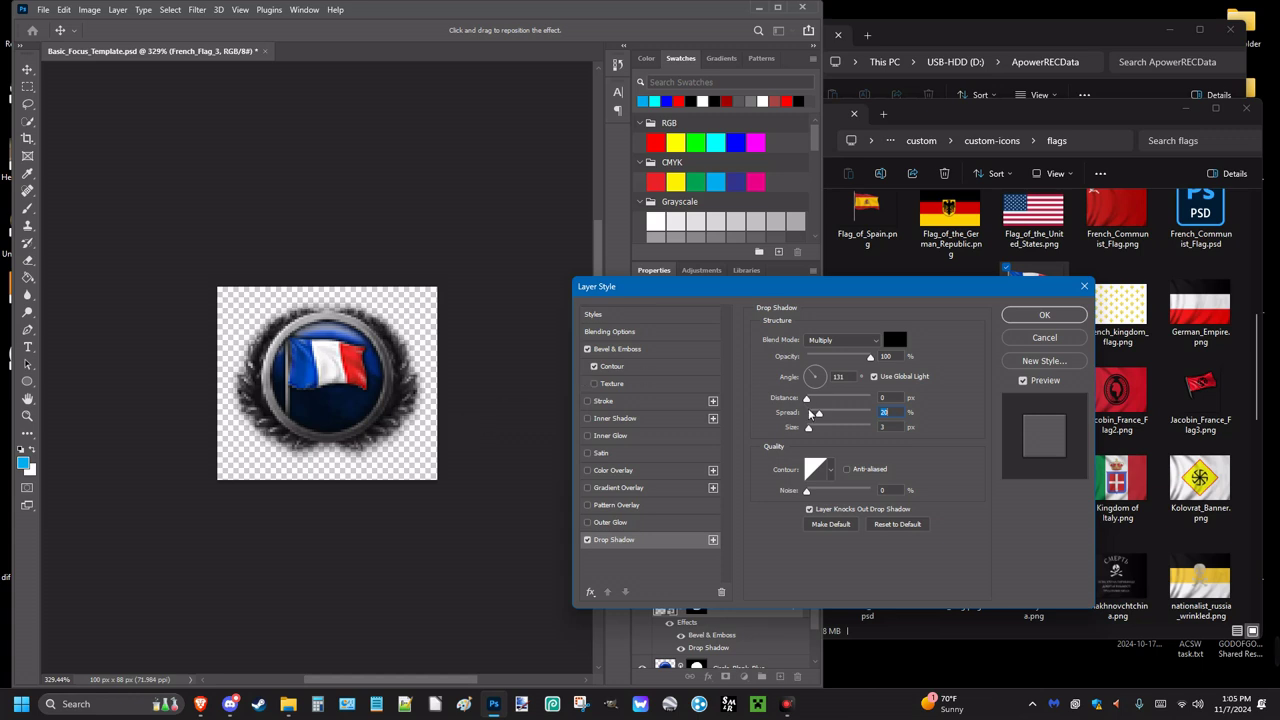
# Step: Tighten the flag's drop shadow size to 5 px, toggling it off and on to compare
pyautogui.moveTo(810, 430); pyautogui.dragTo(860, 426)
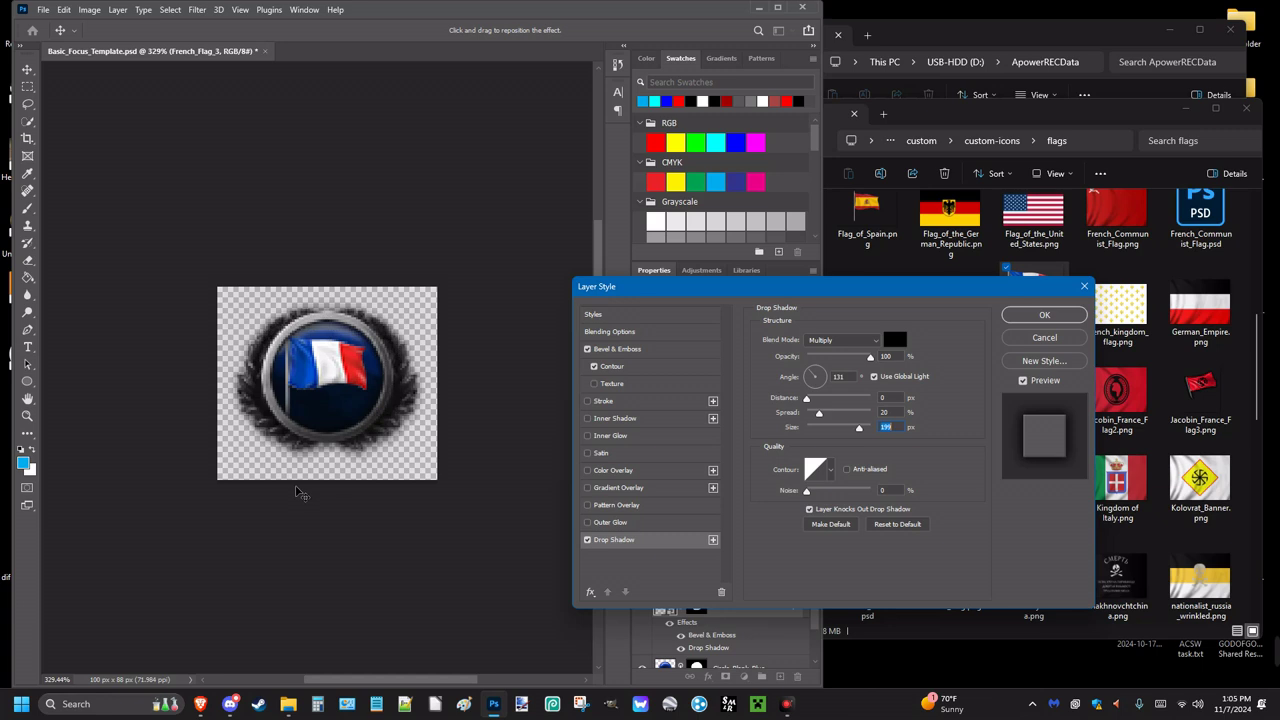
pyautogui.moveTo(858, 428); pyautogui.dragTo(811, 428)
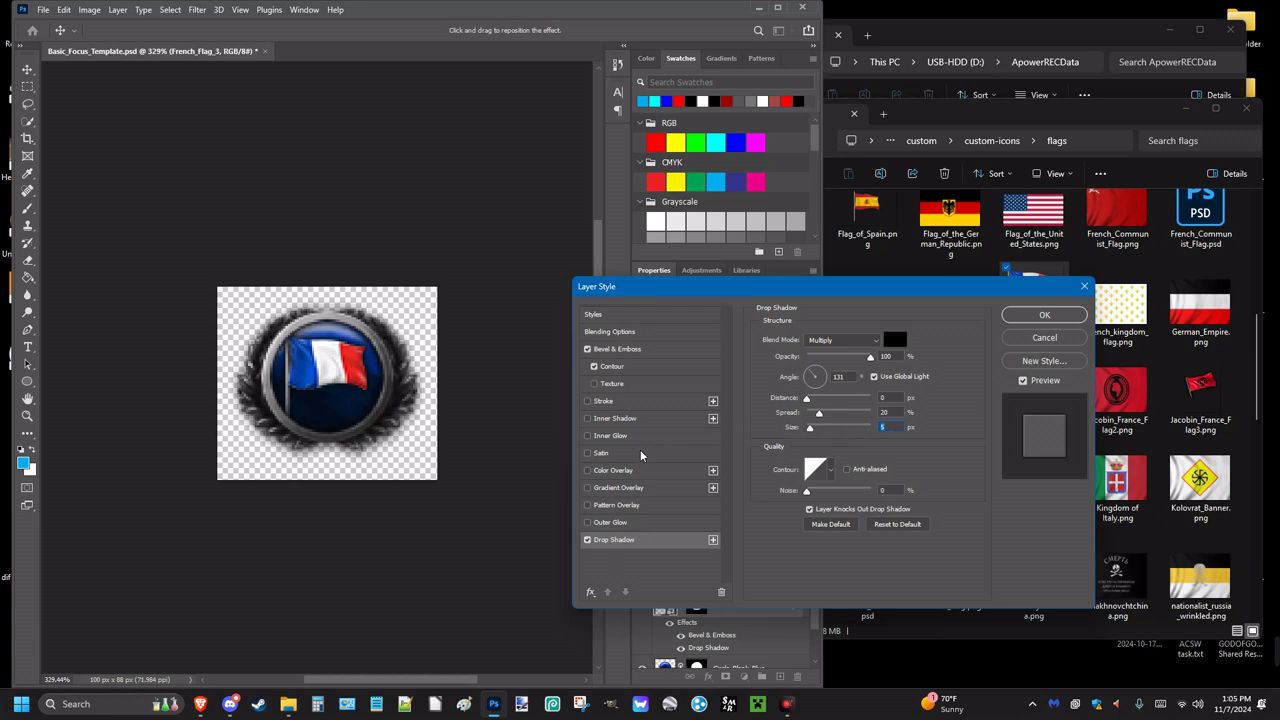
pyautogui.click(588, 541)
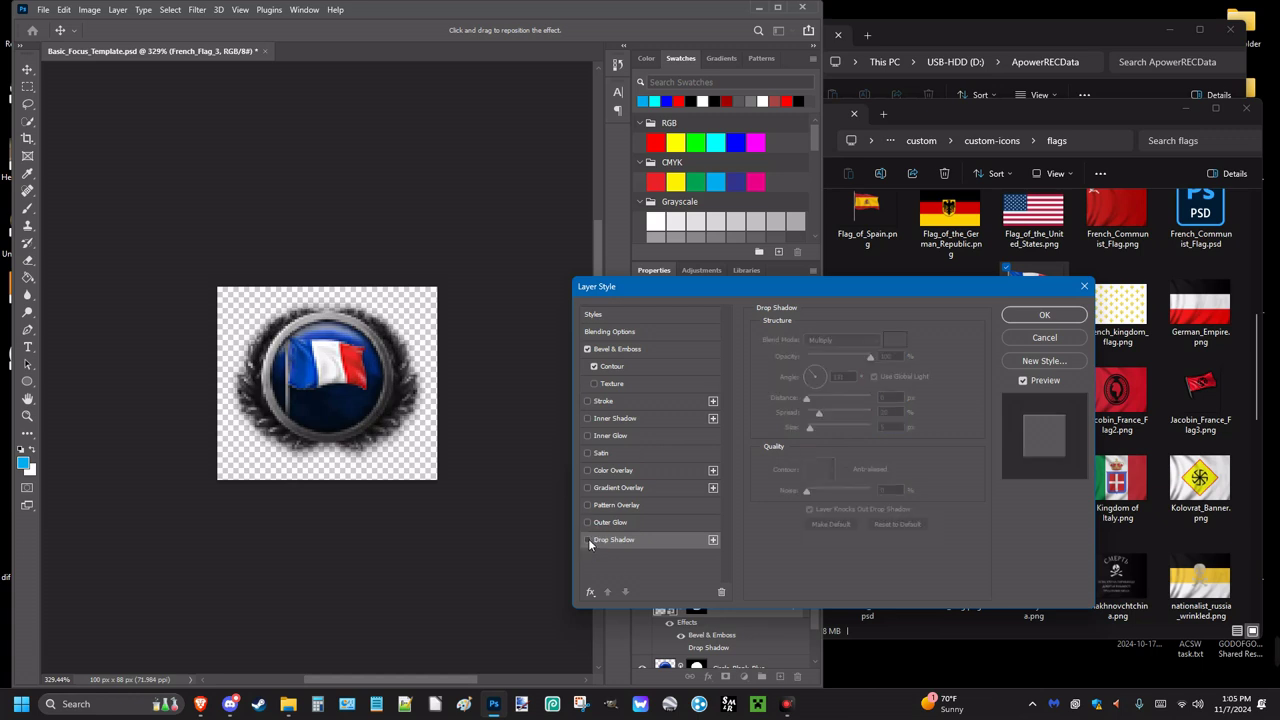
pyautogui.click(588, 541)
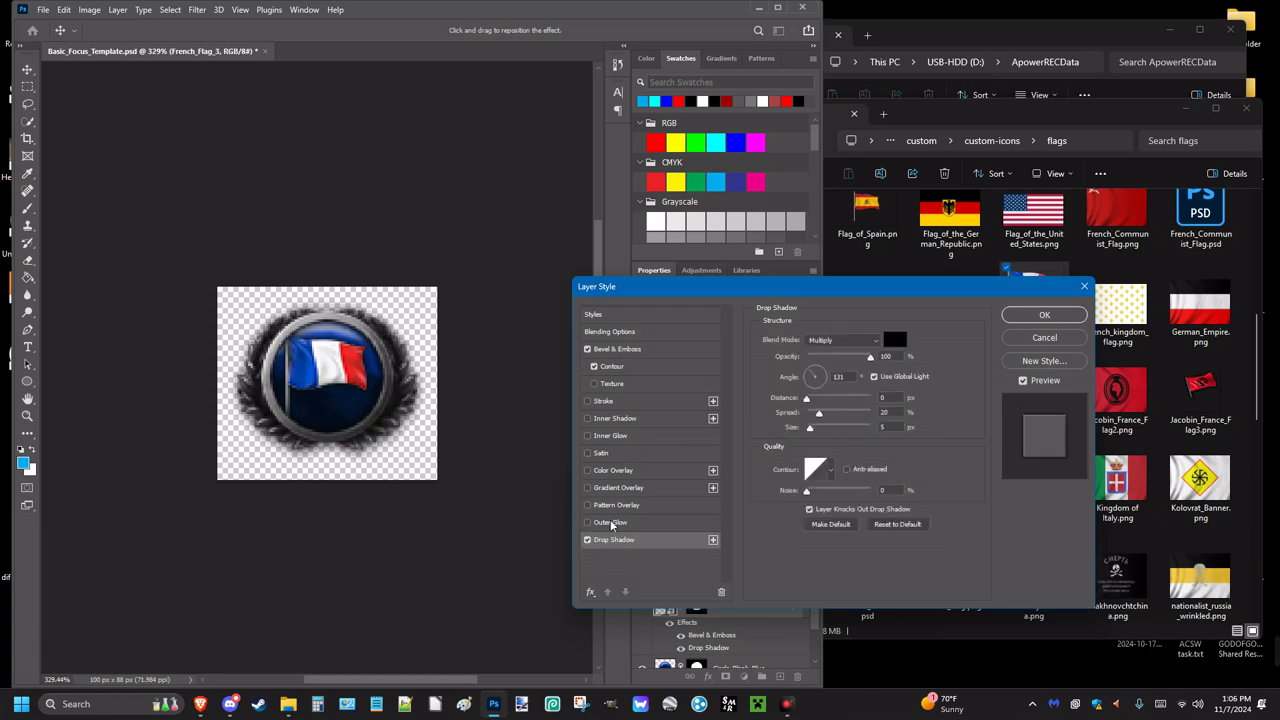
# Step: Apply the flag's layer effects and select the blue circle background layer
pyautogui.click(1044, 315)
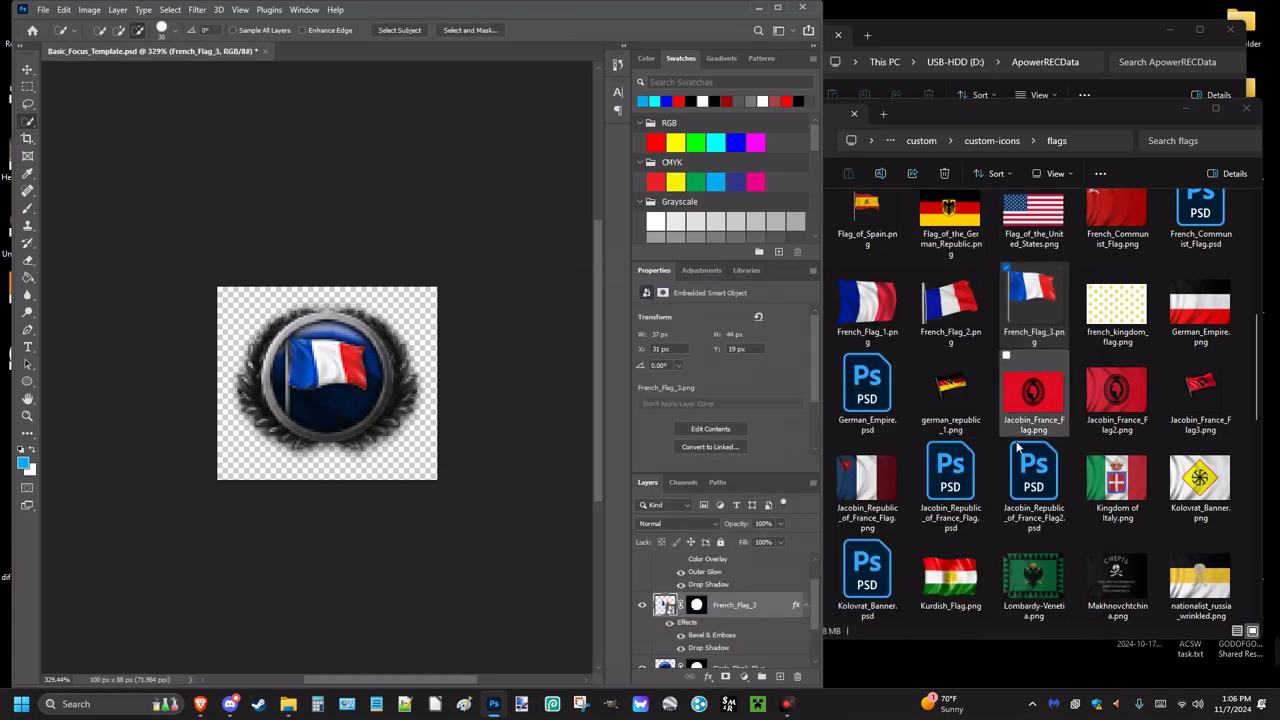
pyautogui.scroll(-1, 795, 594)
pyautogui.click(768, 608)
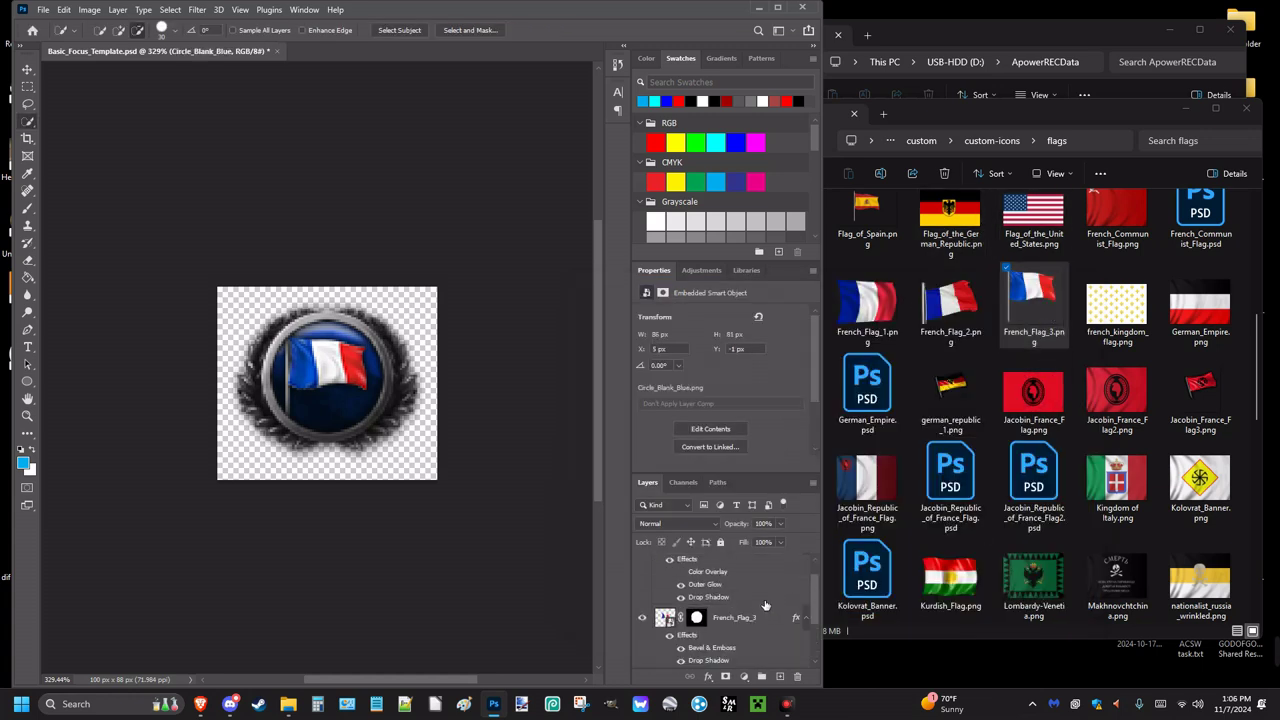
pyautogui.click(755, 620)
# Step: Widen File Explorer and step back up from the custom folder to the parent directory
pyautogui.moveTo(825, 400); pyautogui.dragTo(707, 400)
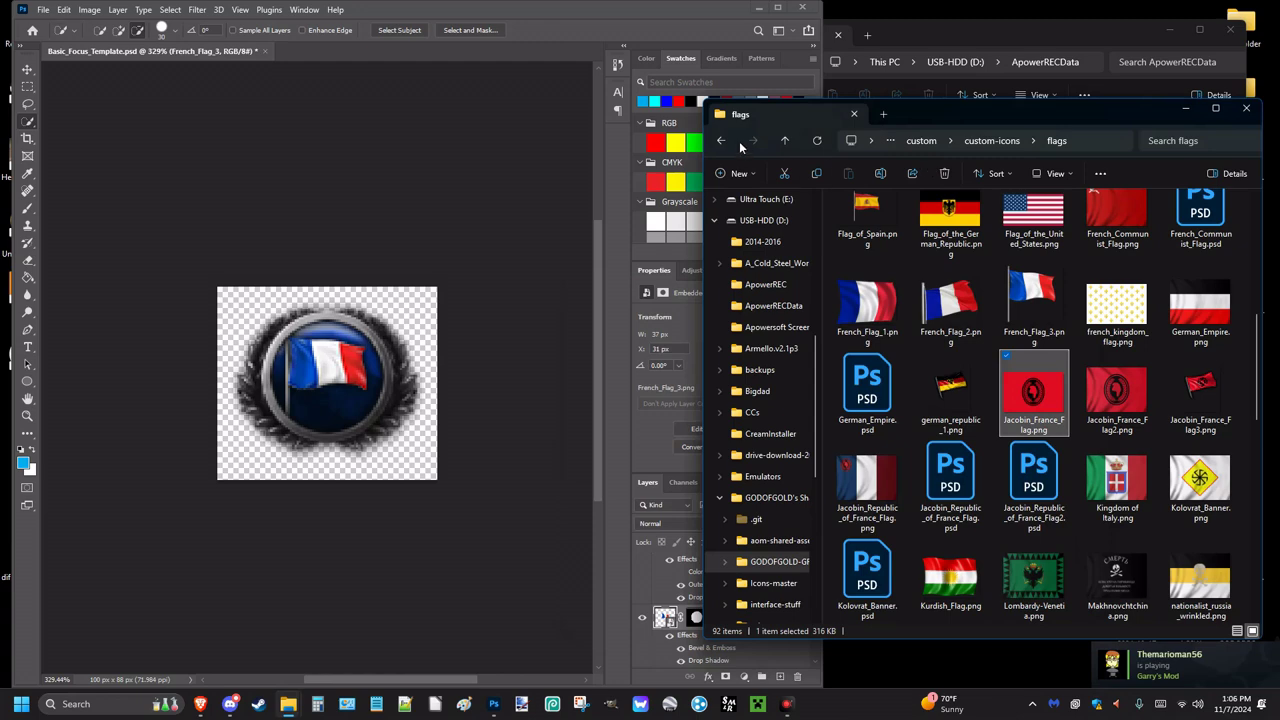
pyautogui.click(728, 140)
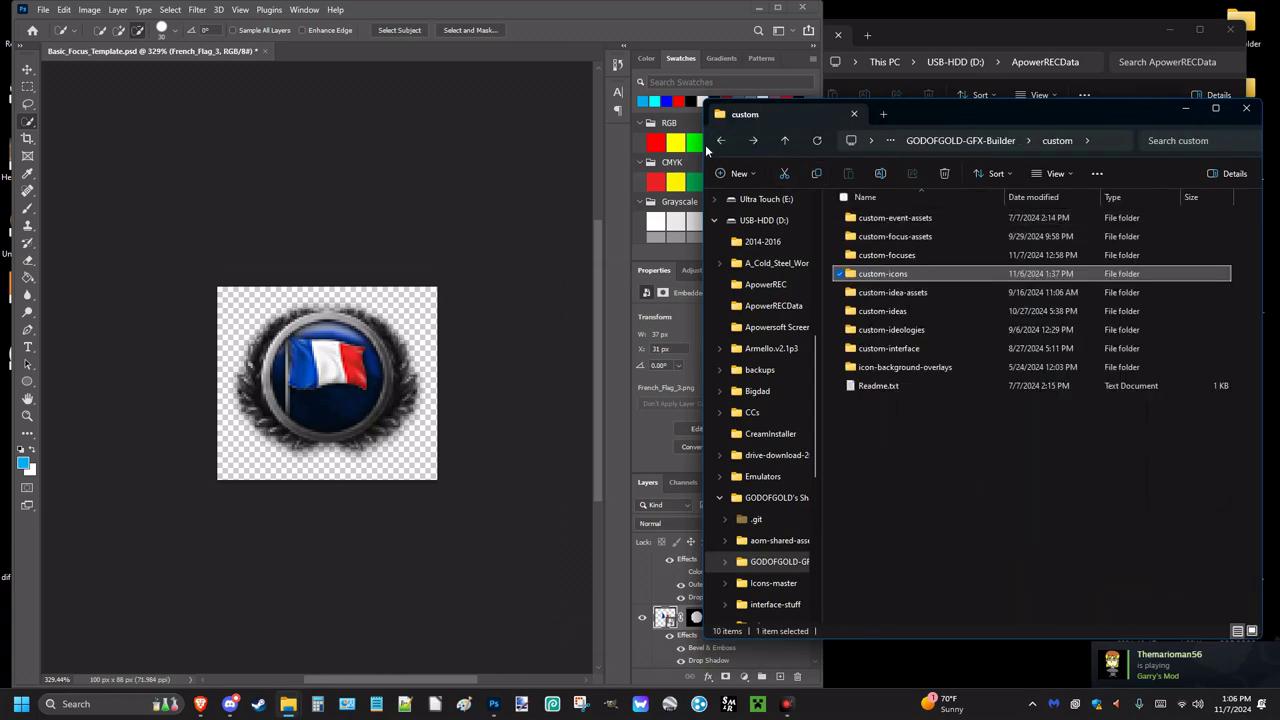
pyautogui.click(719, 143)
pyautogui.click(719, 143)
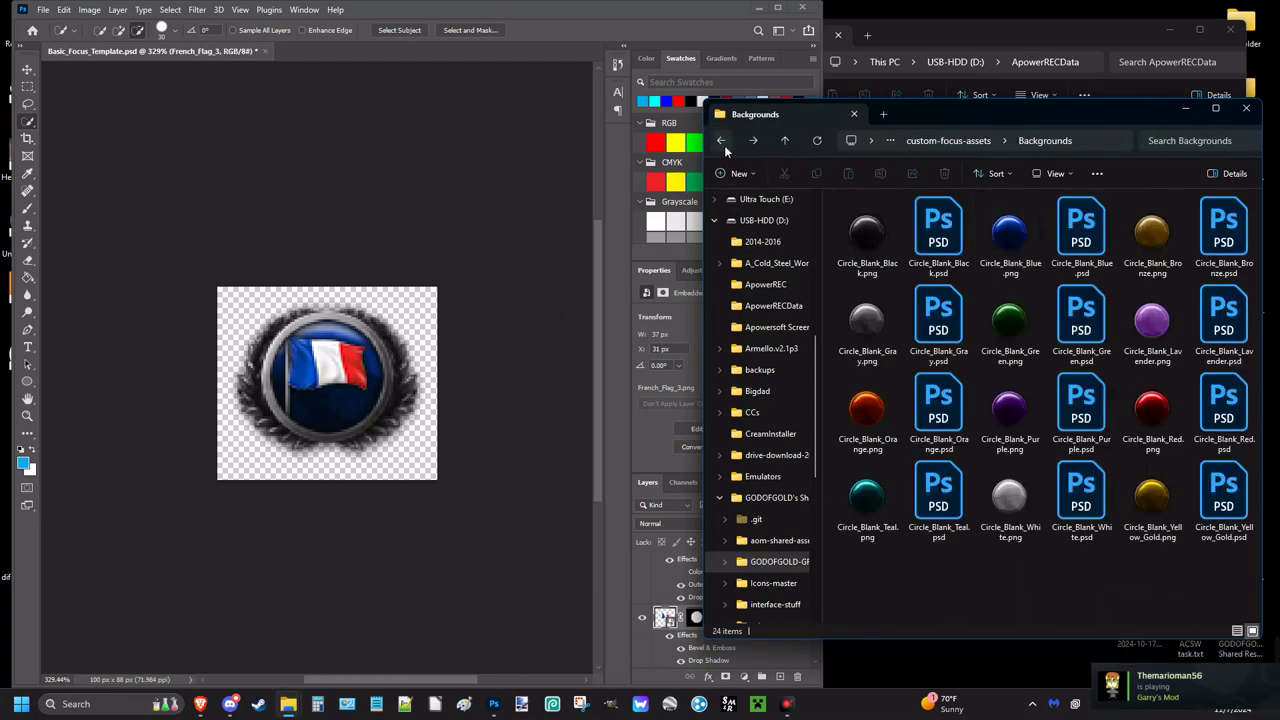
pyautogui.click(725, 141)
pyautogui.click(962, 140)
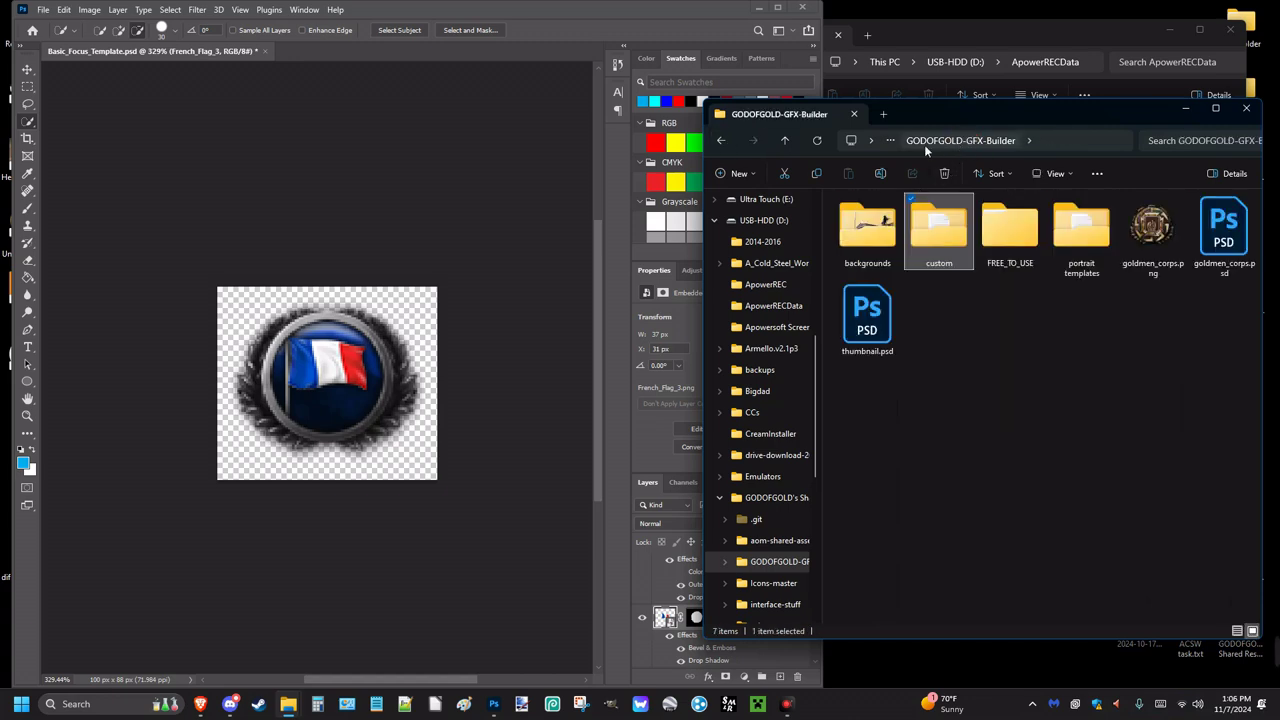
pyautogui.click(785, 140)
# Step: Open aom-shared-assets-master > Focus & Idea Icon Pieces and scroll to the Ballot files
pyautogui.doubleClick(938, 228)
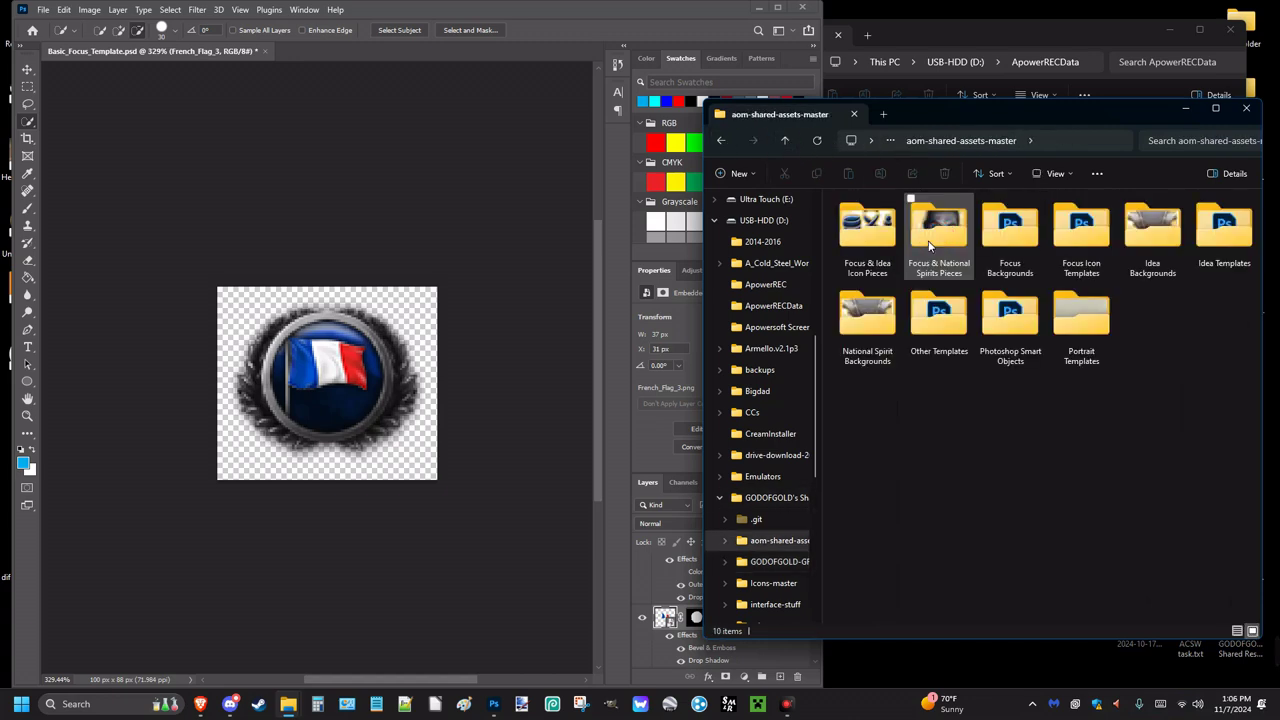
pyautogui.doubleClick(873, 238)
pyautogui.scroll(-15, 981, 444)
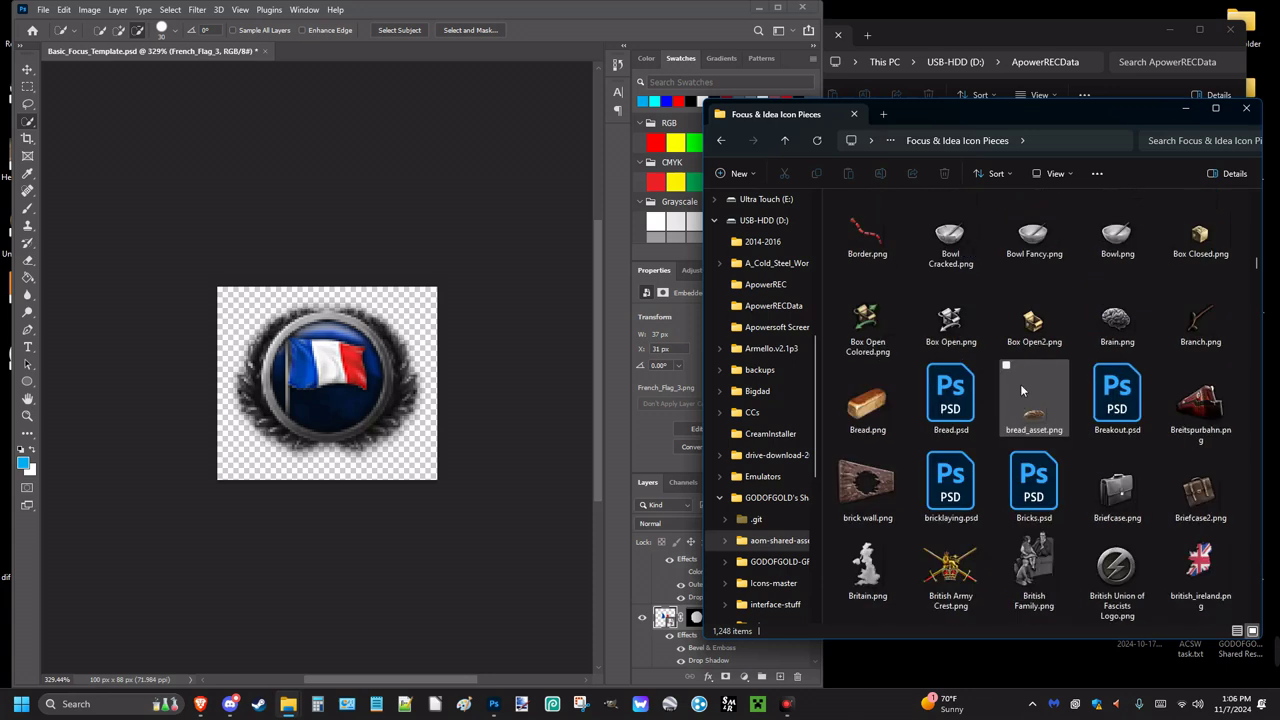
pyautogui.scroll(15, 1025, 346)
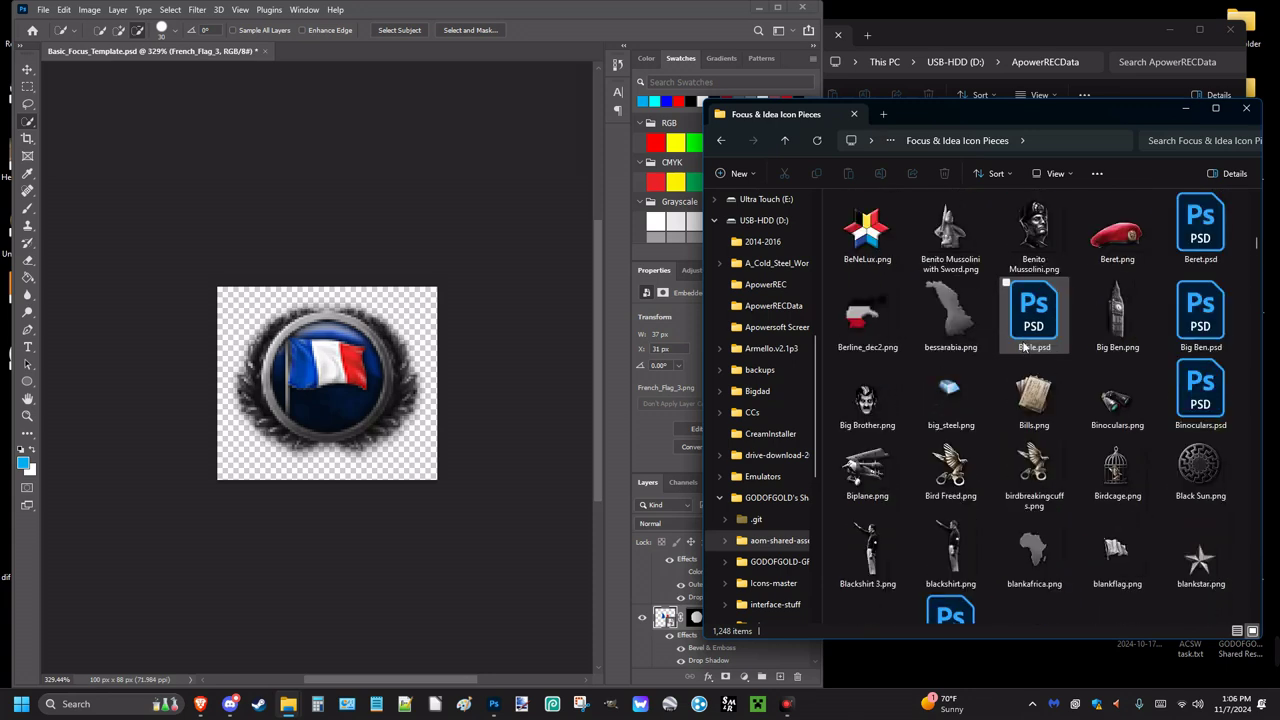
pyautogui.scroll(5, 1024, 346)
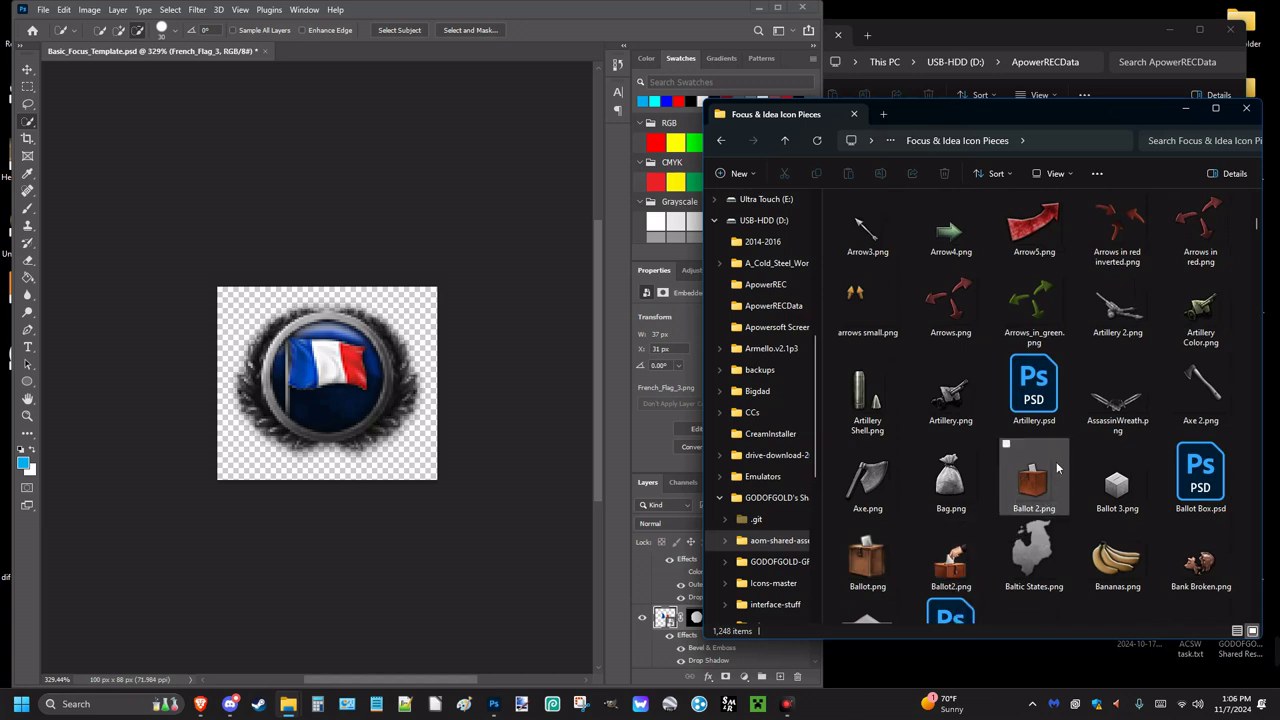
# Step: Place Ballot 2.png onto the icon, scale it down, and commit
pyautogui.moveTo(1042, 497); pyautogui.dragTo(405, 398)
pyautogui.moveTo(332, 418); pyautogui.dragTo(328, 453)
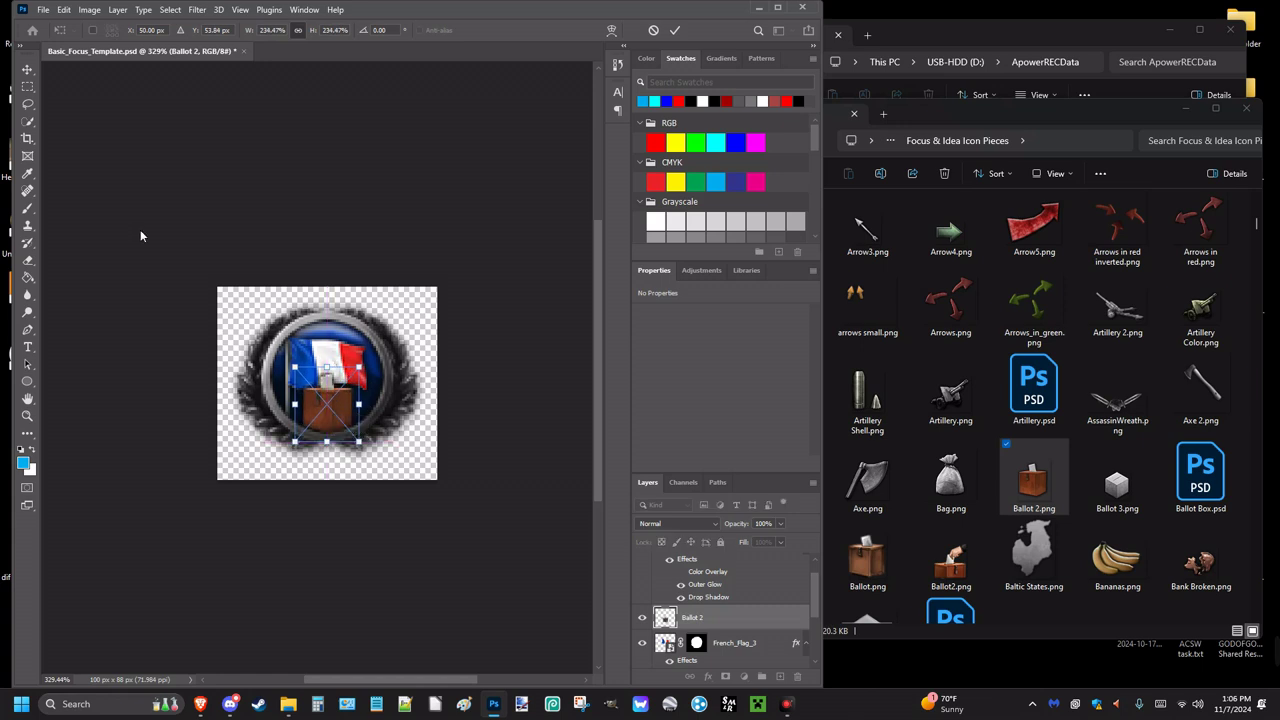
pyautogui.click(28, 86)
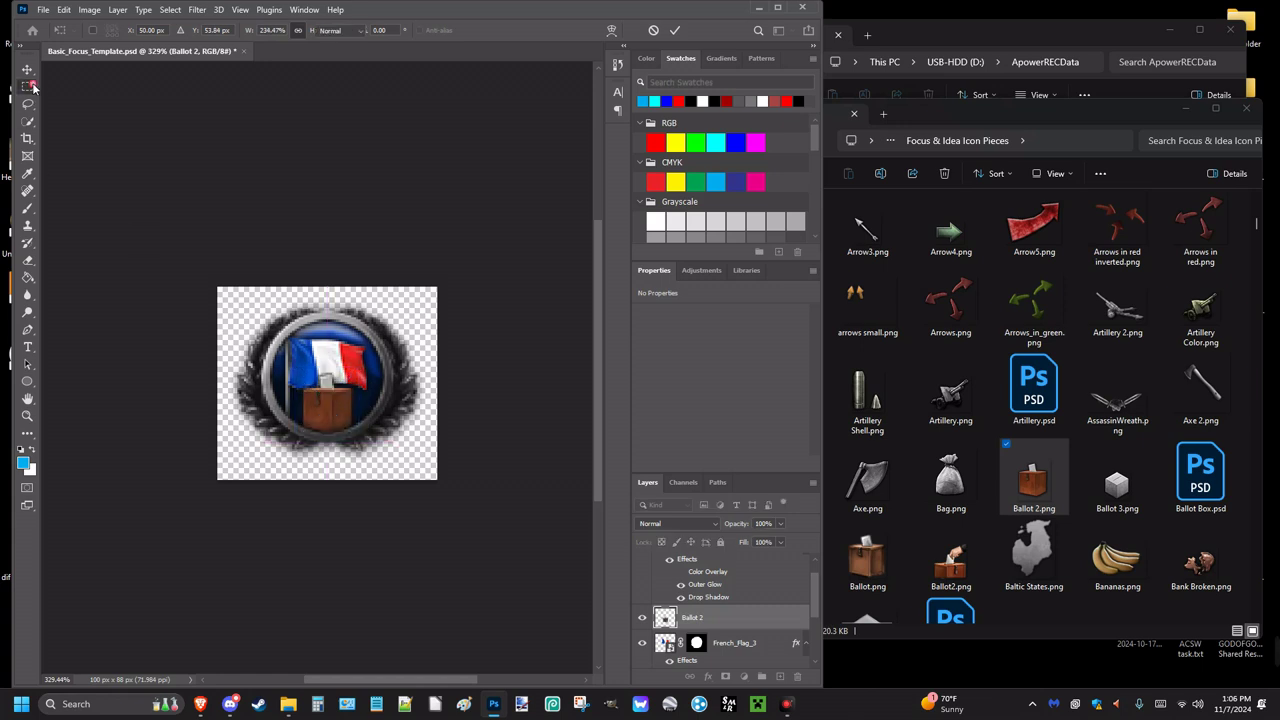
# Step: Give the ballot box layer Bevel & Emboss with Contour and a drop shadow with adjusted spread
pyautogui.doubleClick(773, 617)
pyautogui.click(615, 348)
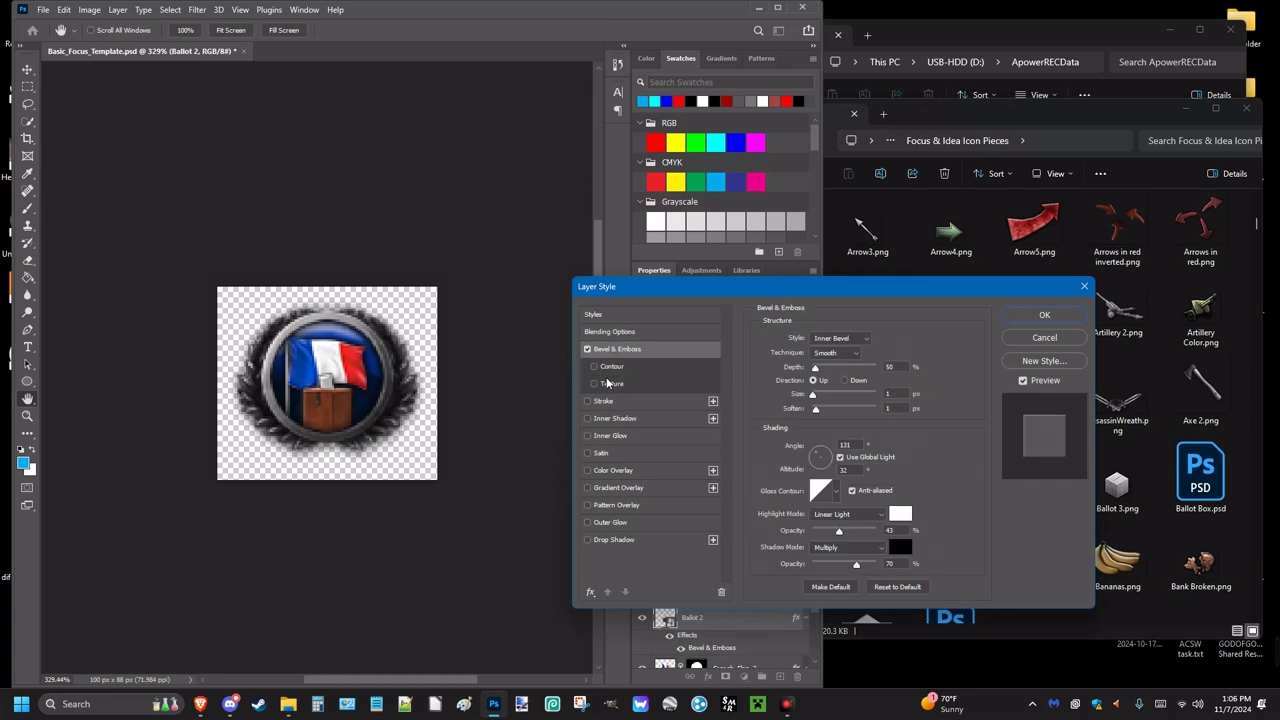
pyautogui.click(608, 367)
pyautogui.click(612, 539)
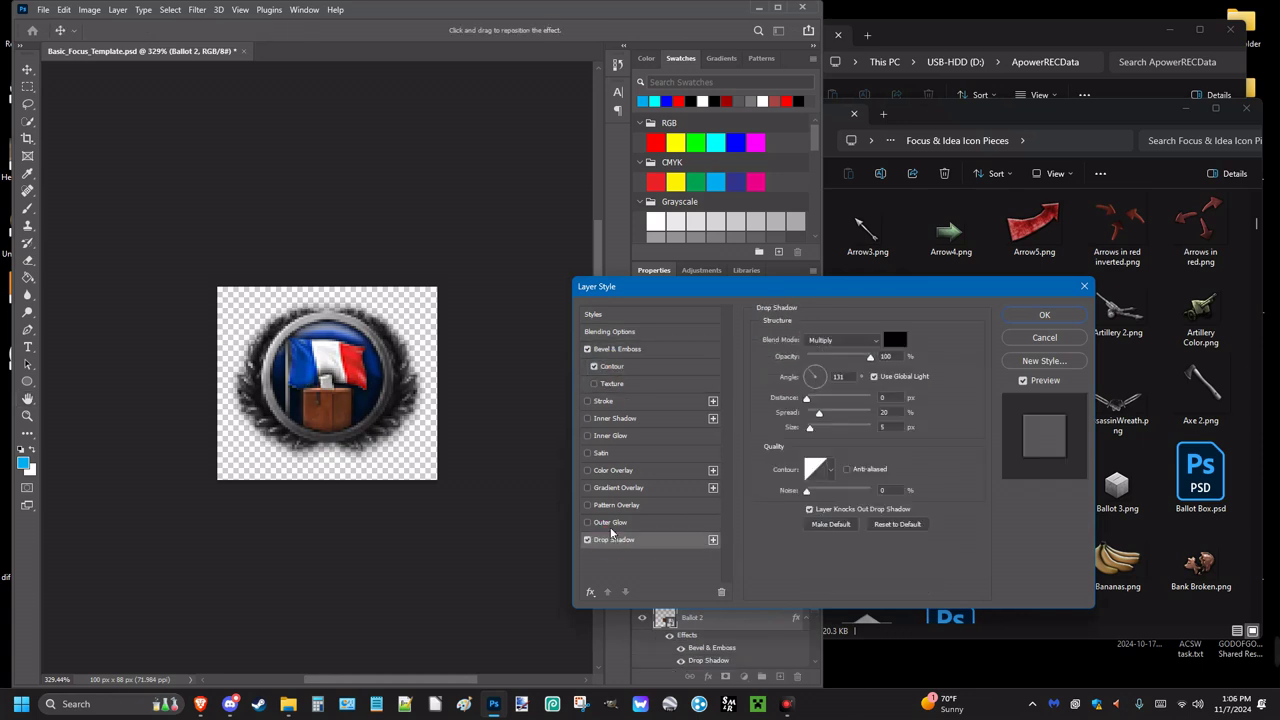
pyautogui.click(892, 412)
pyautogui.press('Down')
pyautogui.press('Down')
pyautogui.press('Down')
pyautogui.press('Down')
pyautogui.press('Down')
pyautogui.press('Down')
pyautogui.press('Down')
pyautogui.press('Down')
pyautogui.press('Down')
pyautogui.press('Down')
pyautogui.press('Down')
pyautogui.press('Down')
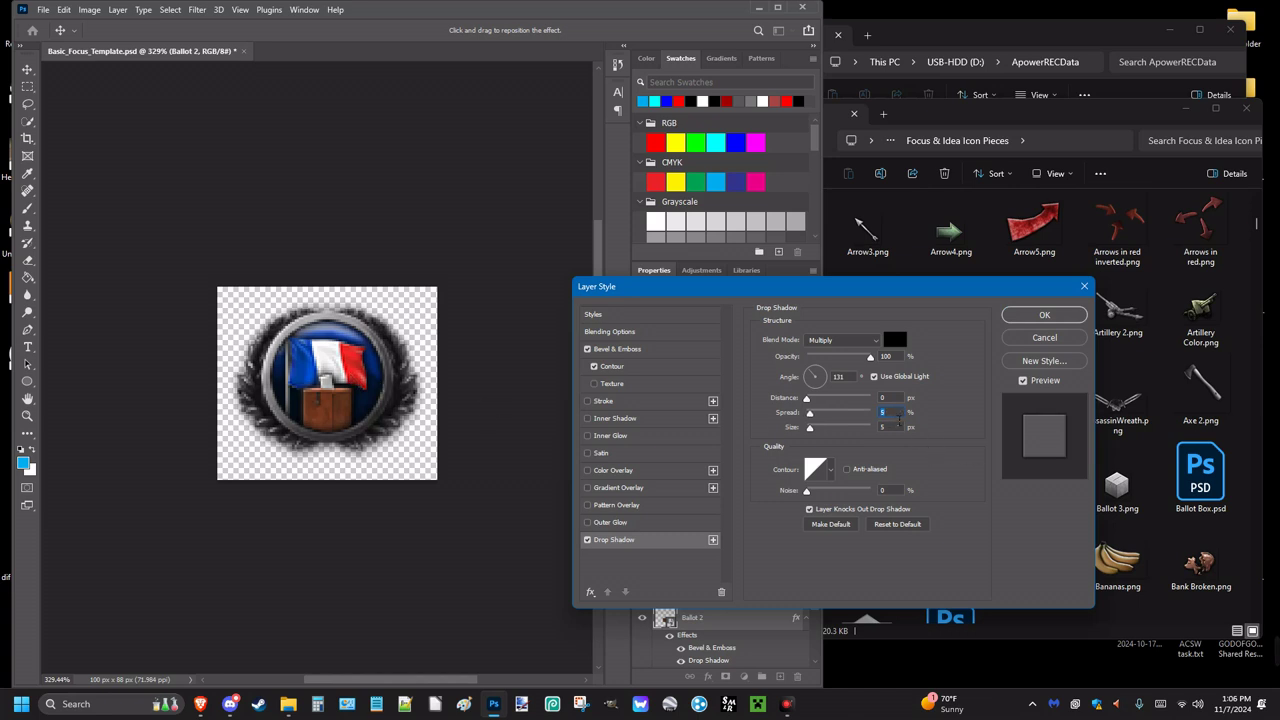
pyautogui.click(588, 540)
pyautogui.click(1044, 315)
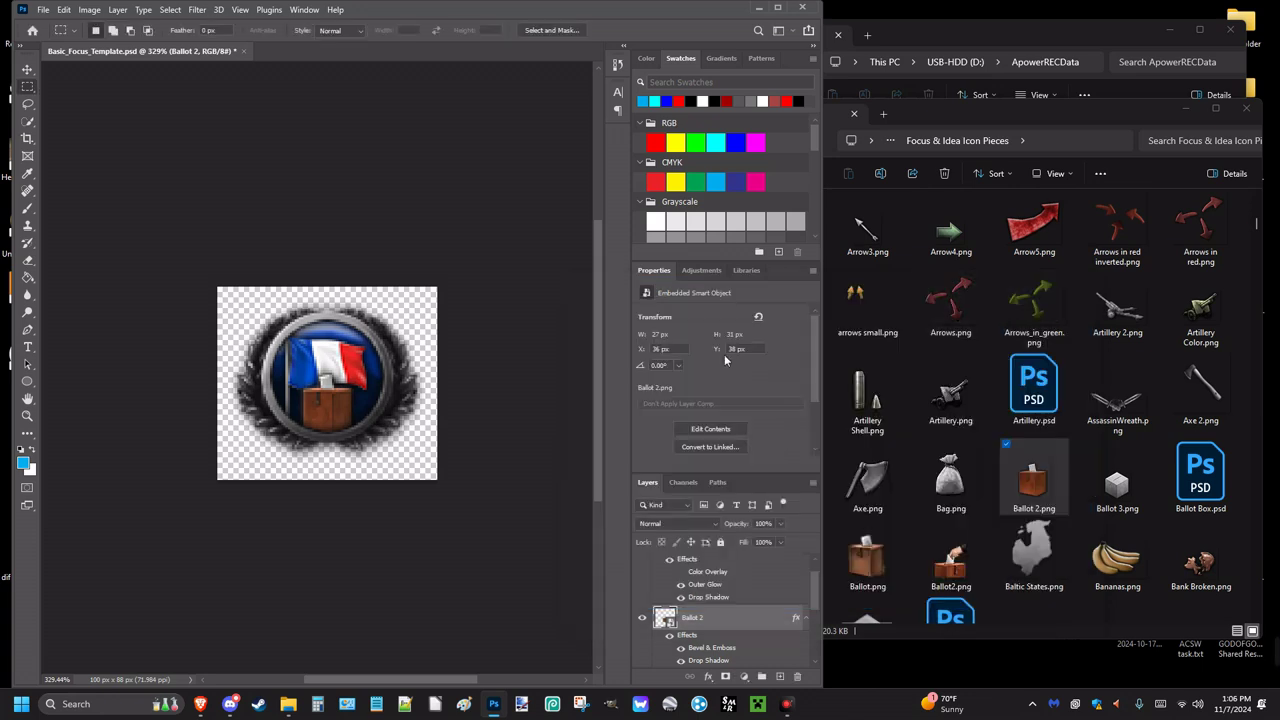
# Step: Change the ballot box's drop shadow angle to 48° and apply the effects
pyautogui.doubleClick(748, 614)
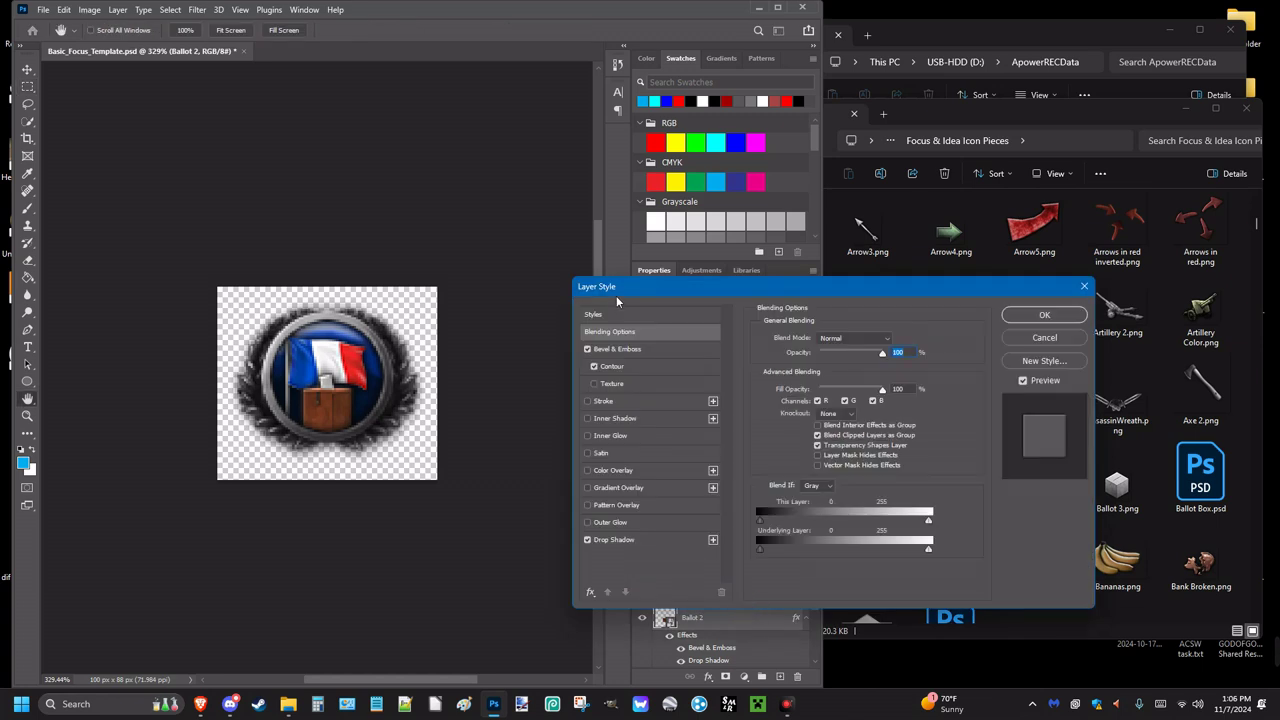
pyautogui.click(646, 538)
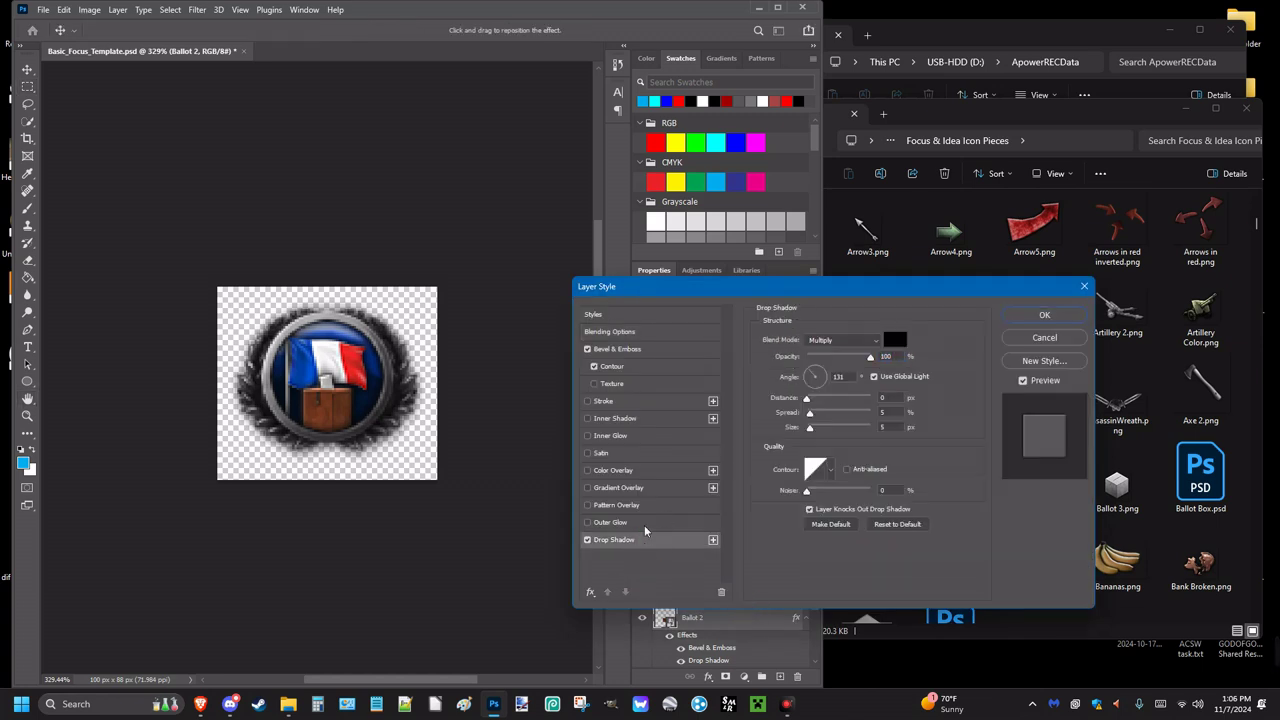
pyautogui.click(821, 374)
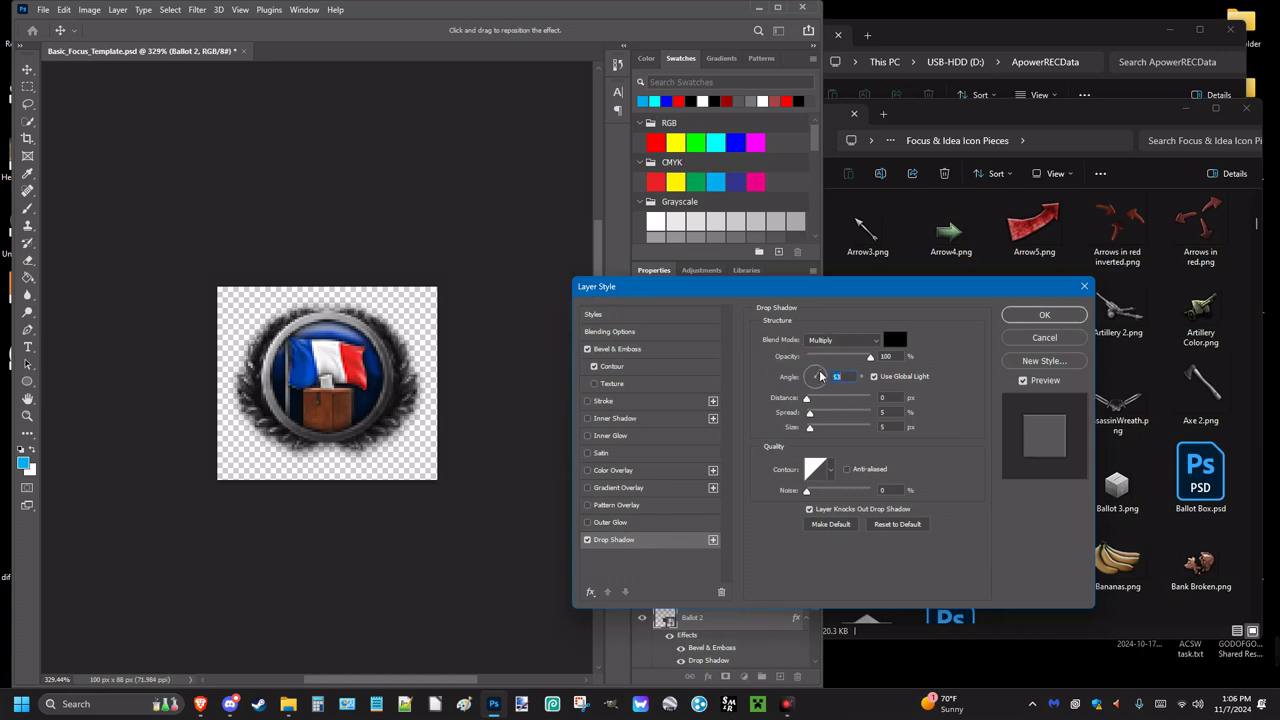
pyautogui.click(821, 376)
pyautogui.click(662, 352)
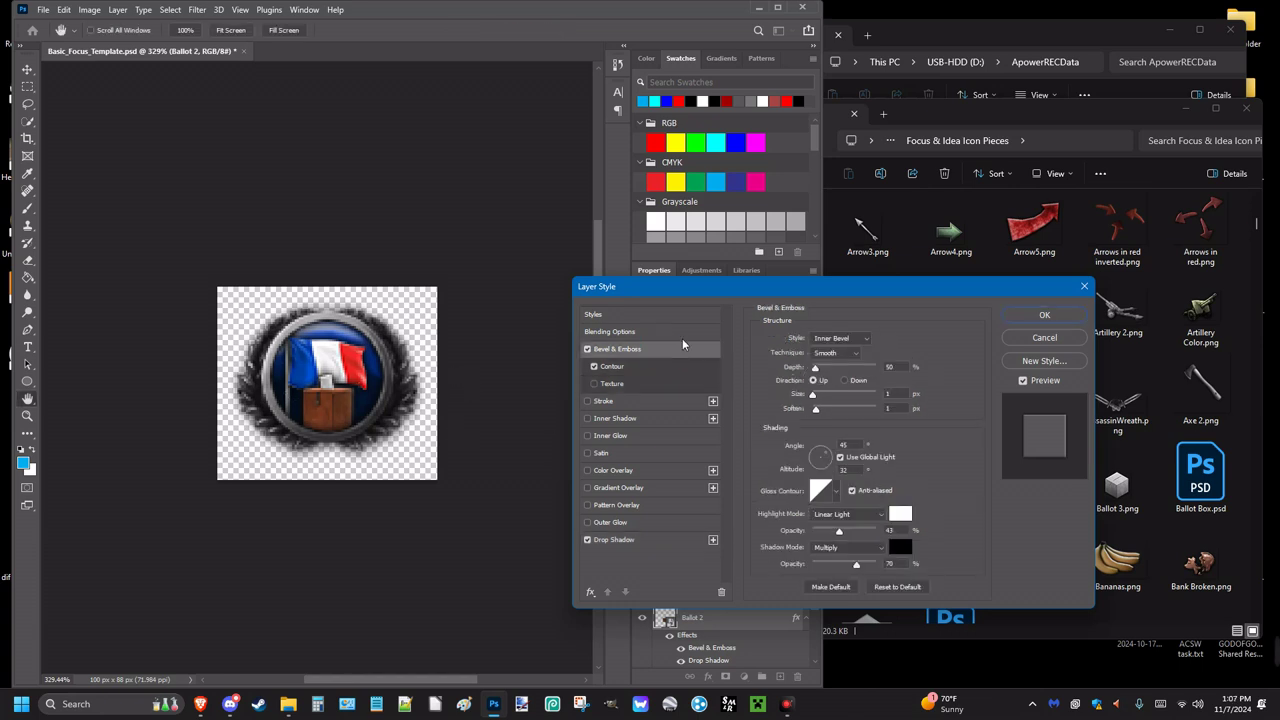
pyautogui.click(1065, 321)
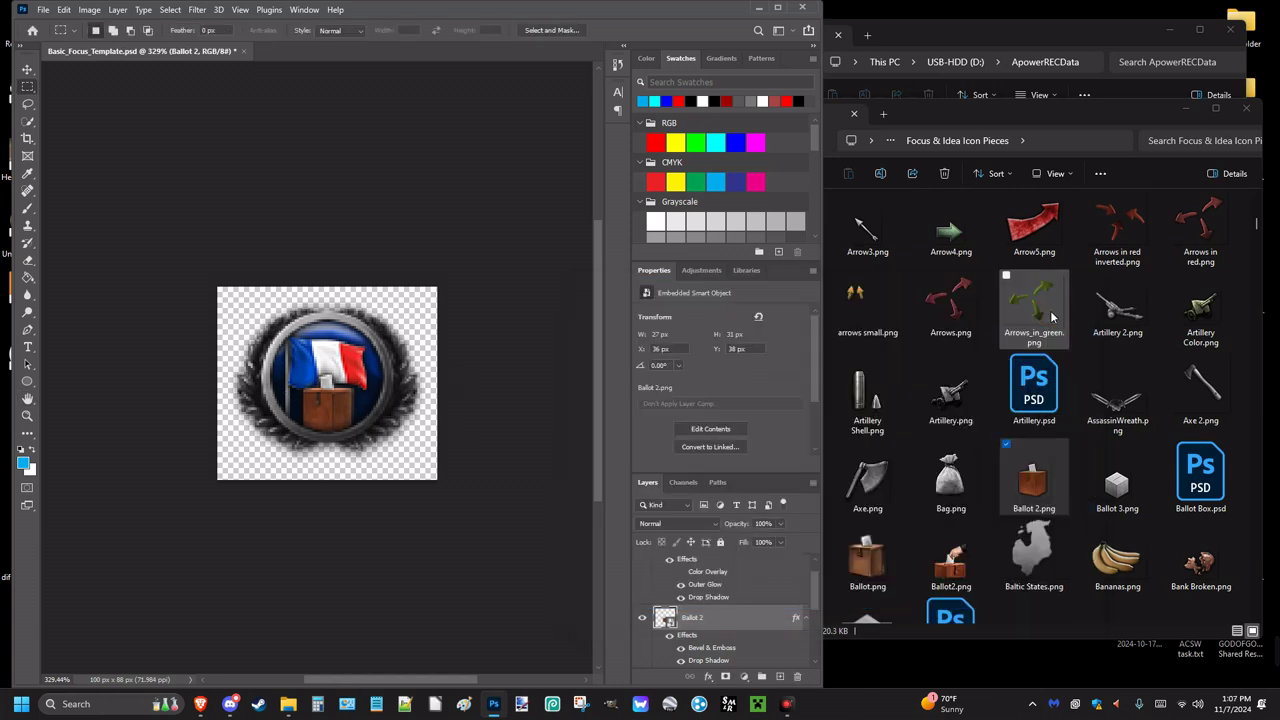
# Step: Return to File Explorer and go up to the aom-shared-assets-master folder
pyautogui.click(1034, 480)
pyautogui.scroll(-10, 1034, 480)
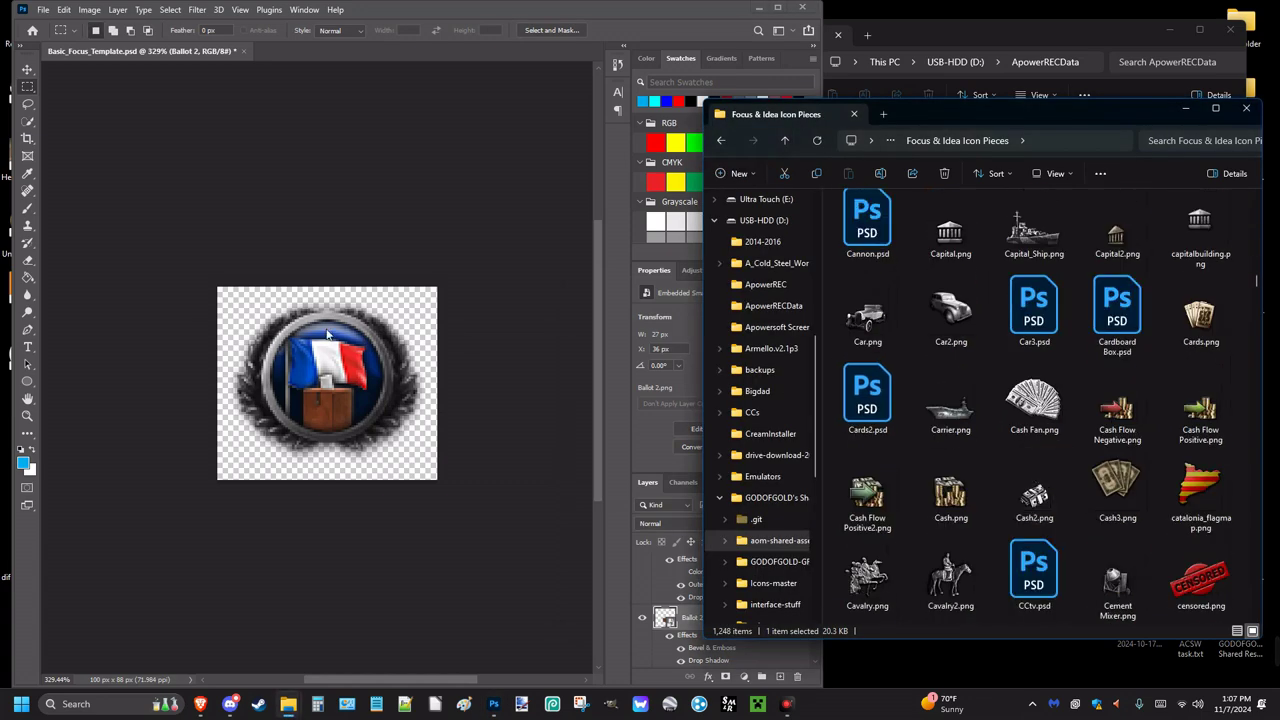
pyautogui.scroll(-8, 954, 436)
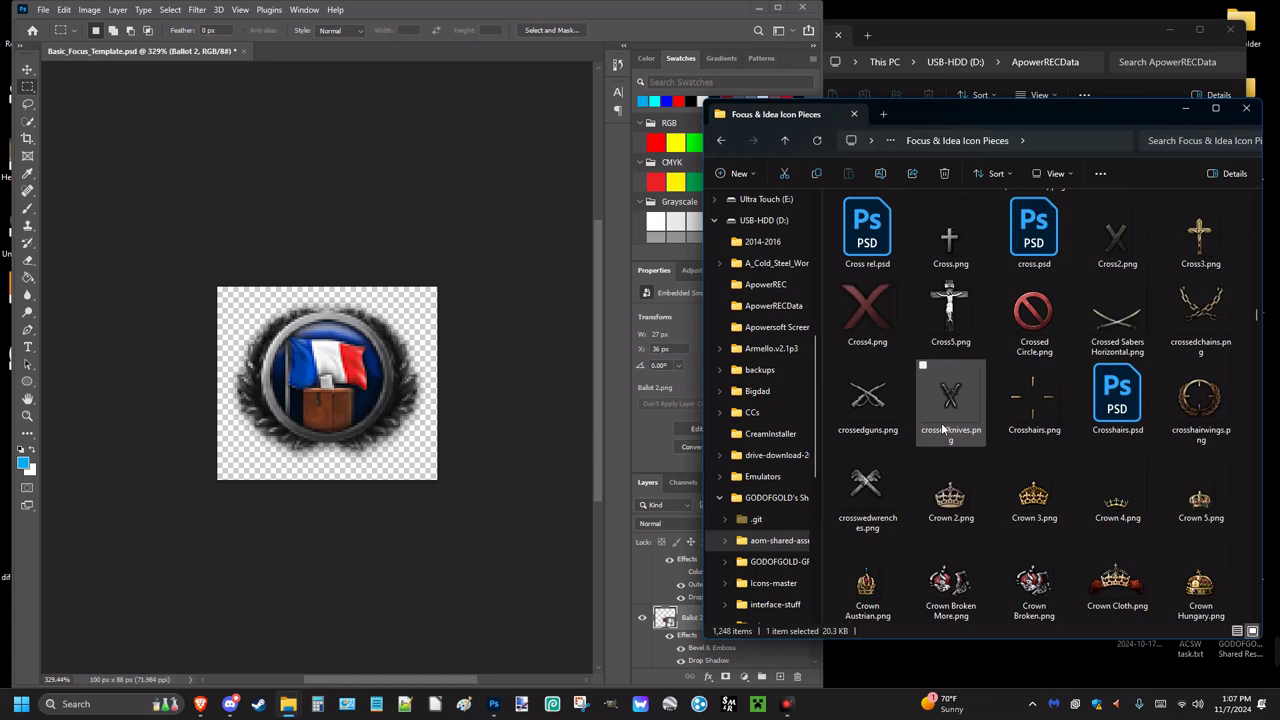
pyautogui.scroll(-3, 942, 428)
pyautogui.scroll(20, 930, 445)
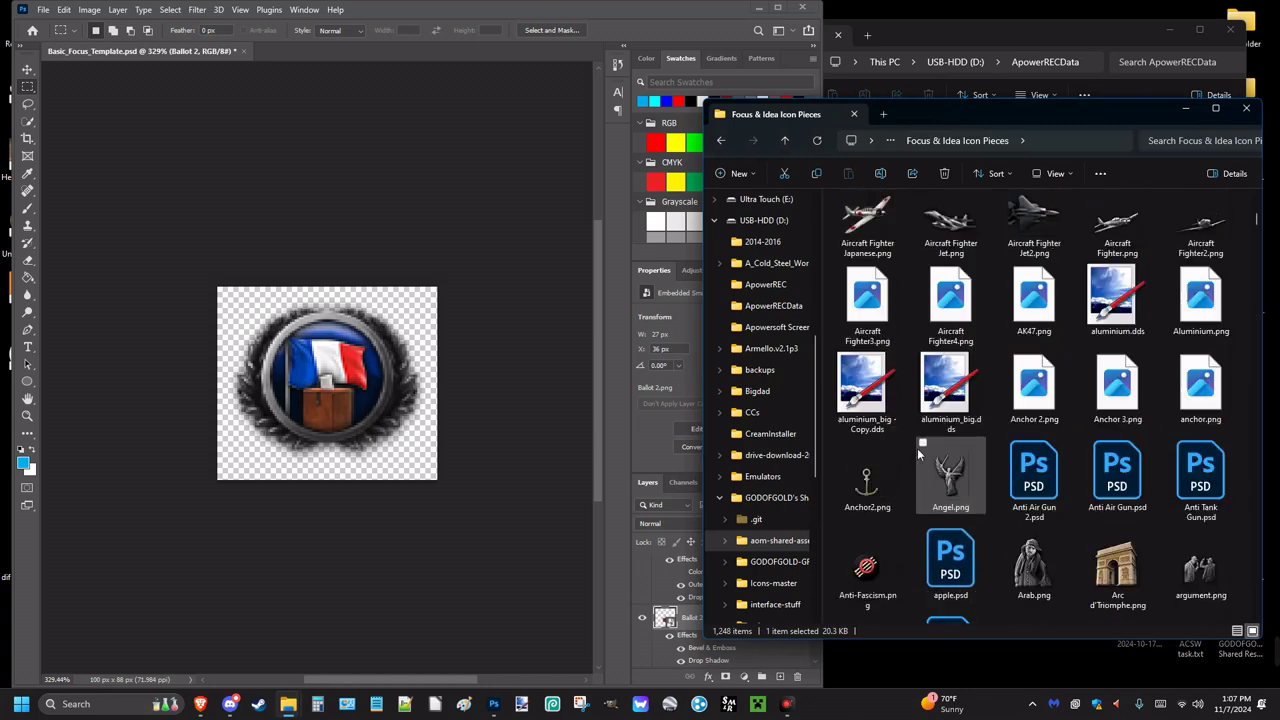
pyautogui.click(785, 141)
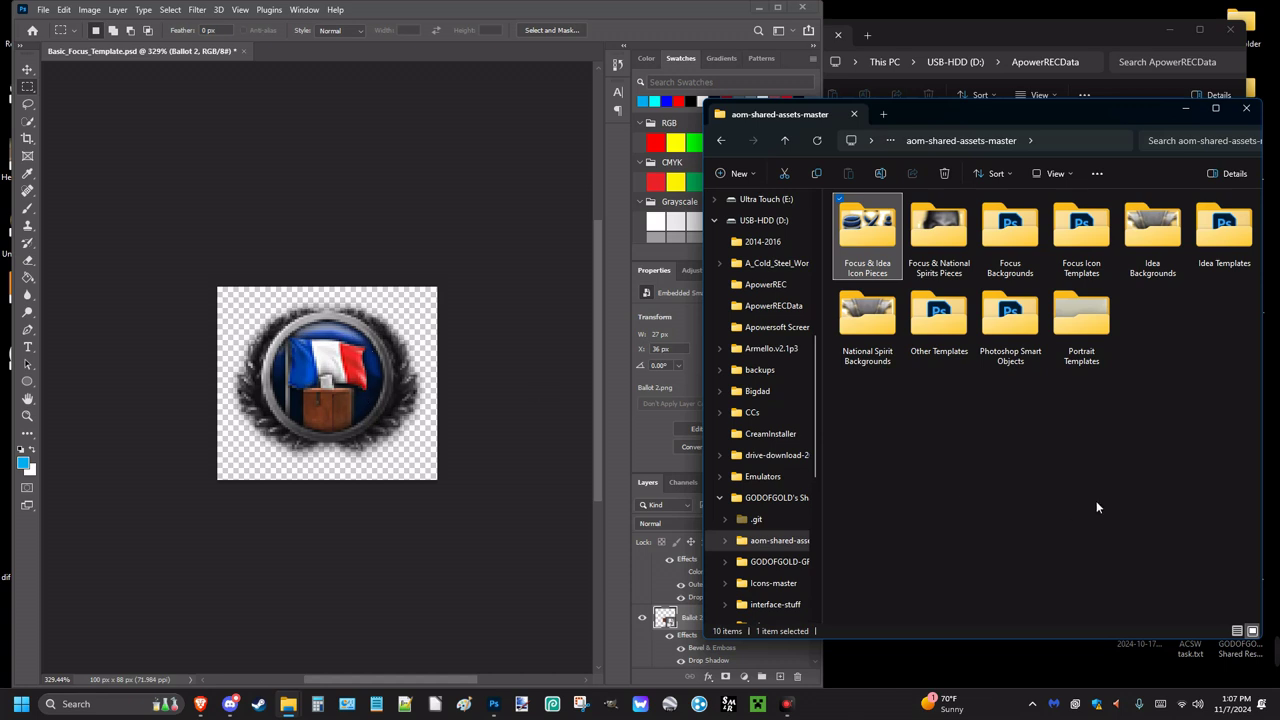
pyautogui.click(1120, 544)
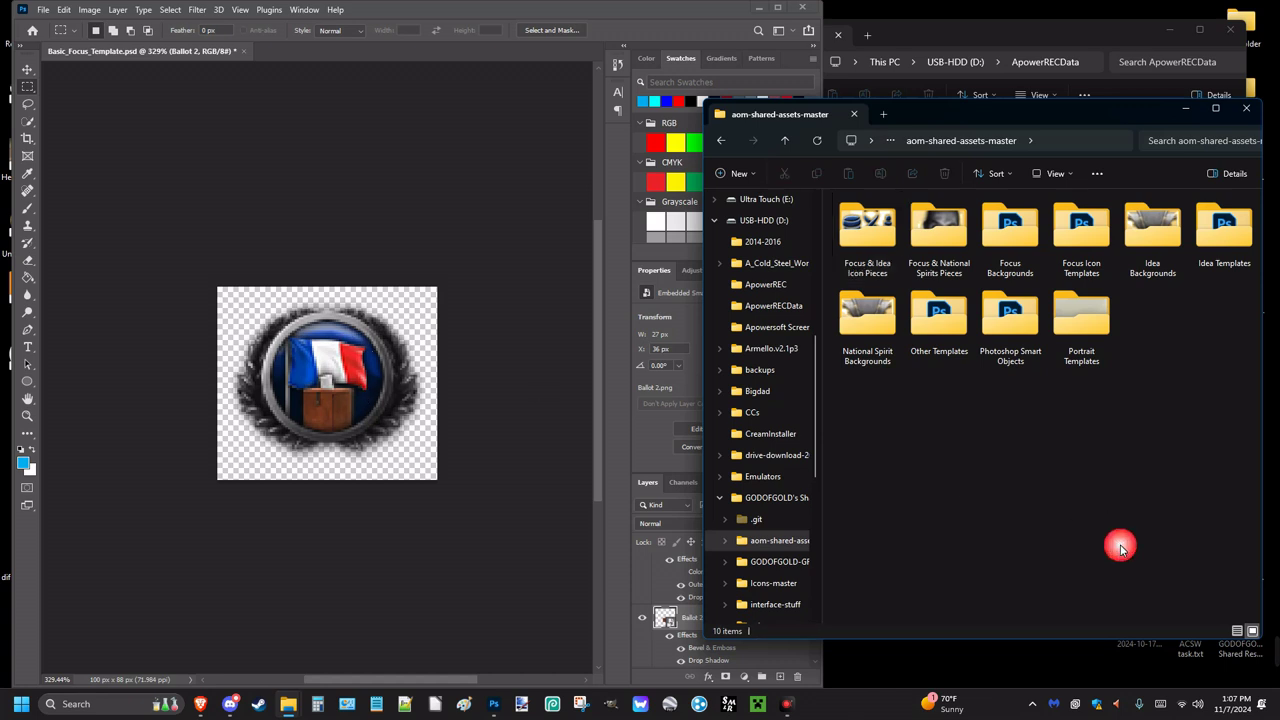
# Step: Open the Focus Backgrounds folder and scroll through its contents to find Laurels
pyautogui.doubleClick(1008, 225)
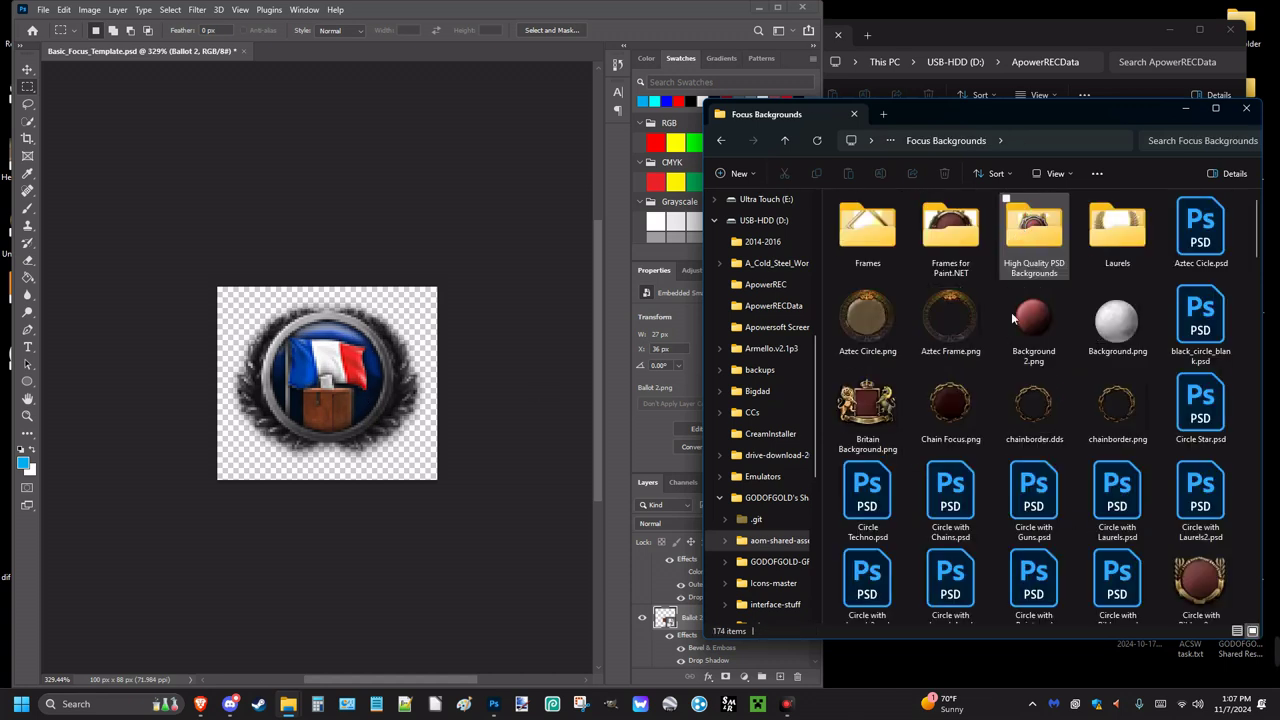
pyautogui.scroll(-10, 1010, 460)
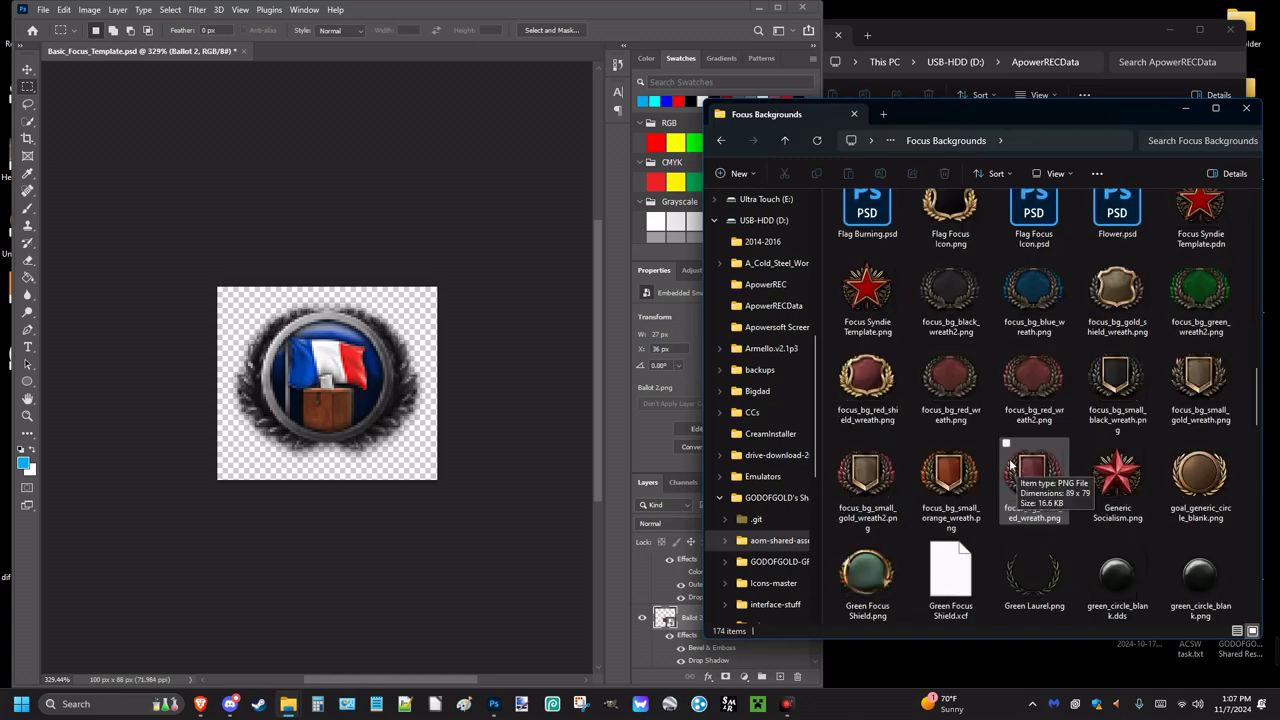
pyautogui.scroll(-8, 1010, 420)
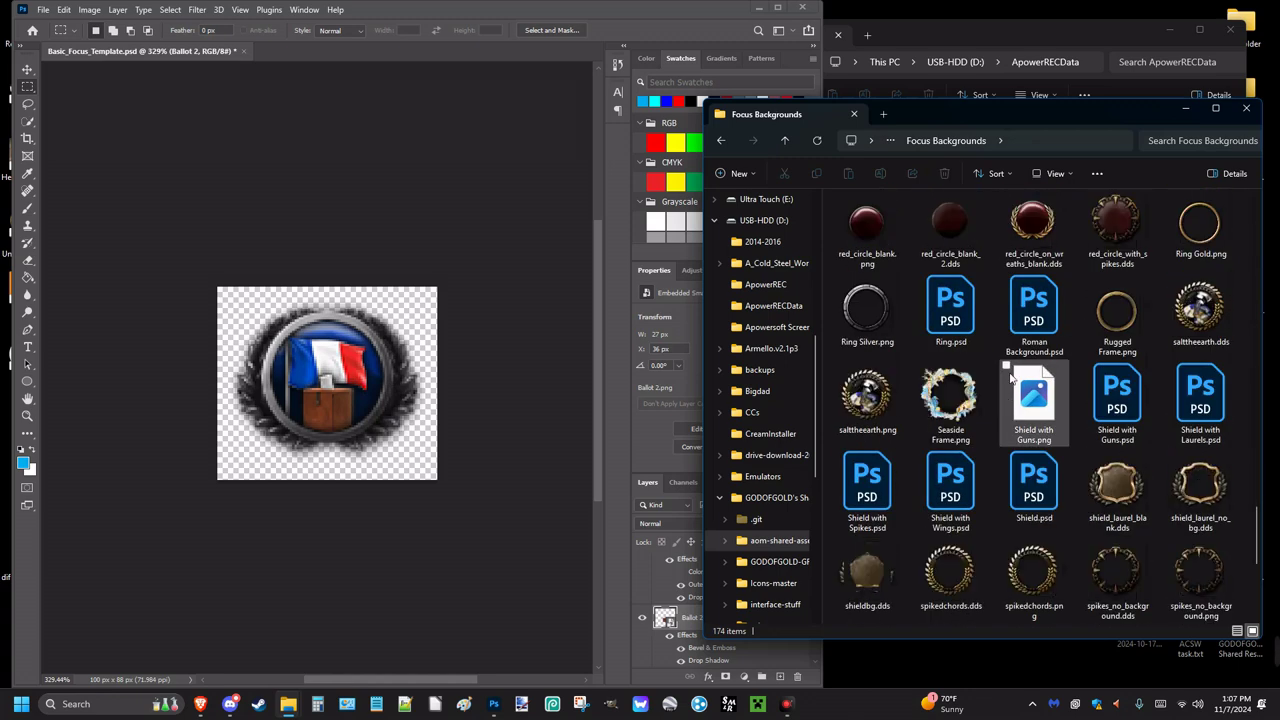
pyautogui.scroll(-3, 1030, 355)
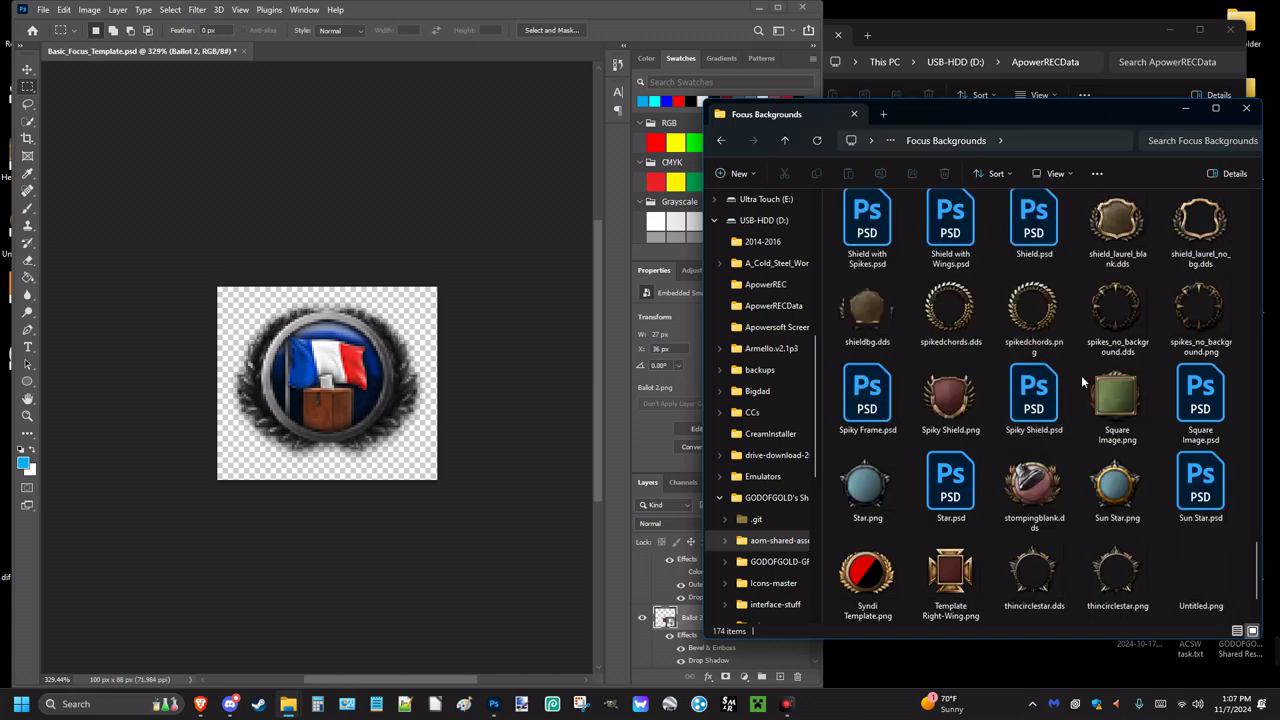
pyautogui.scroll(-1, 1062, 368)
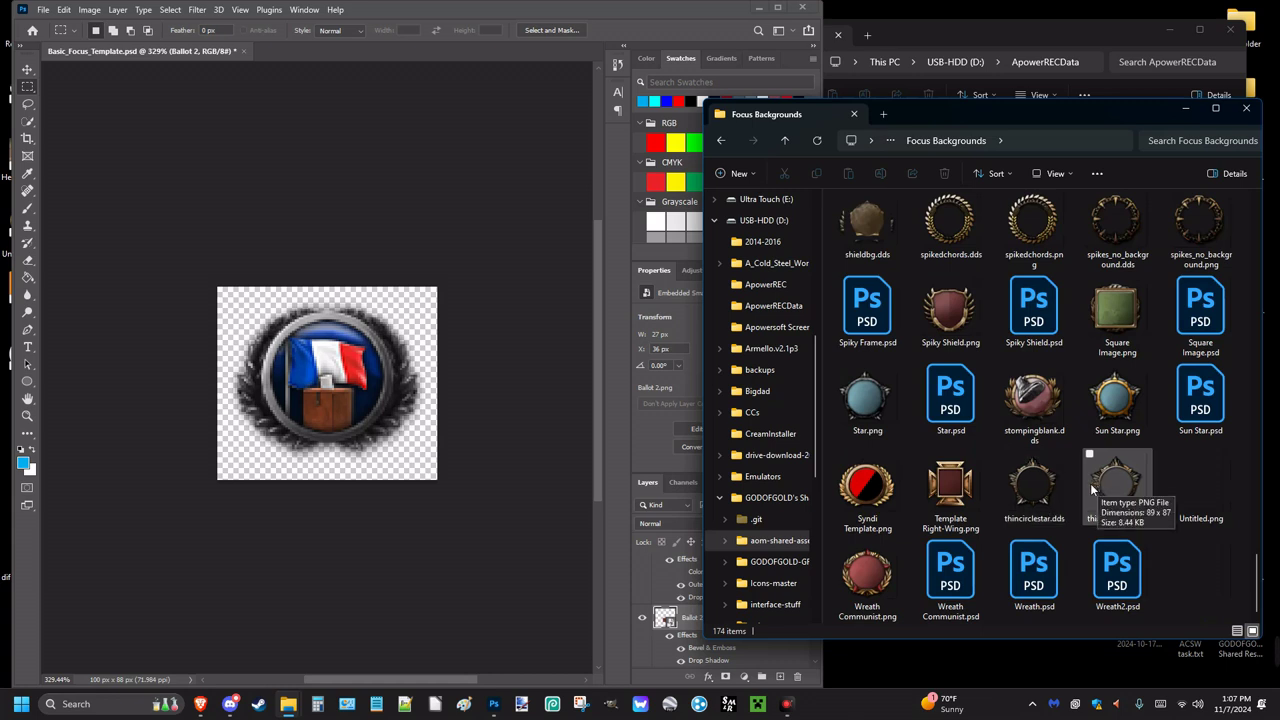
pyautogui.moveTo(1169, 566); pyautogui.dragTo(1210, 502)
pyautogui.moveTo(1214, 557); pyautogui.dragTo(1184, 595)
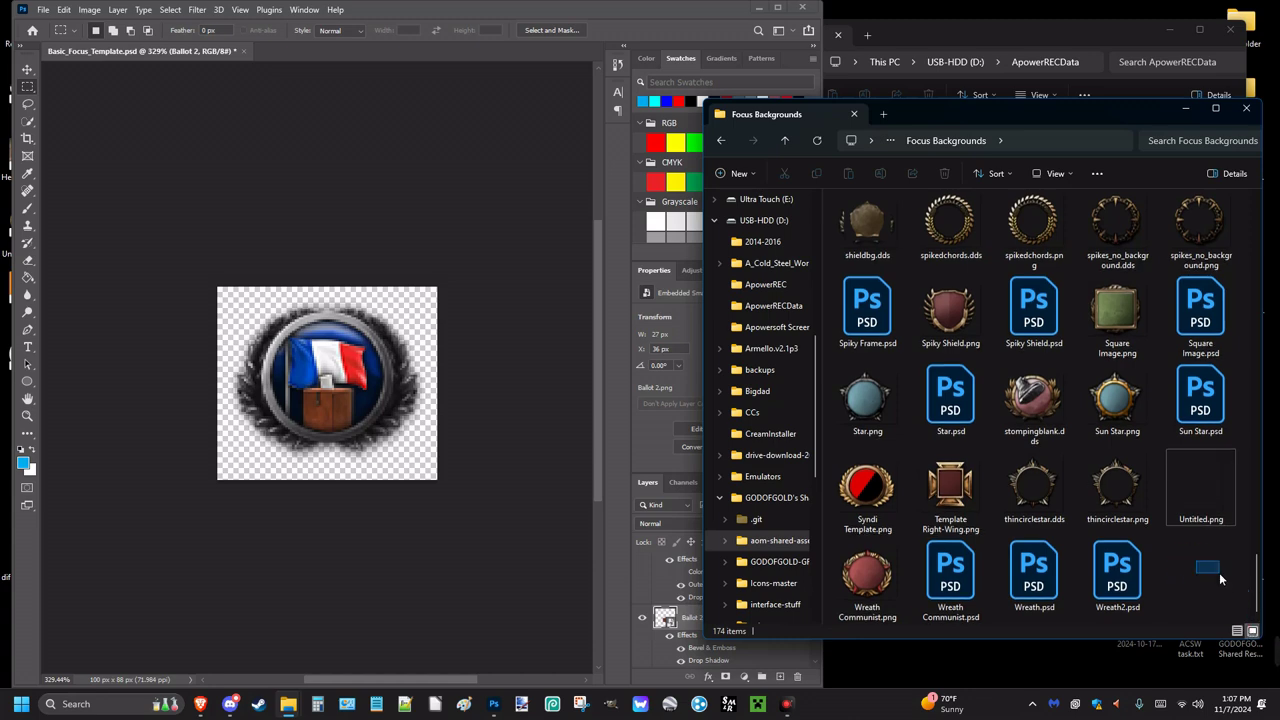
pyautogui.scroll(5, 1166, 485)
pyautogui.scroll(10, 1164, 484)
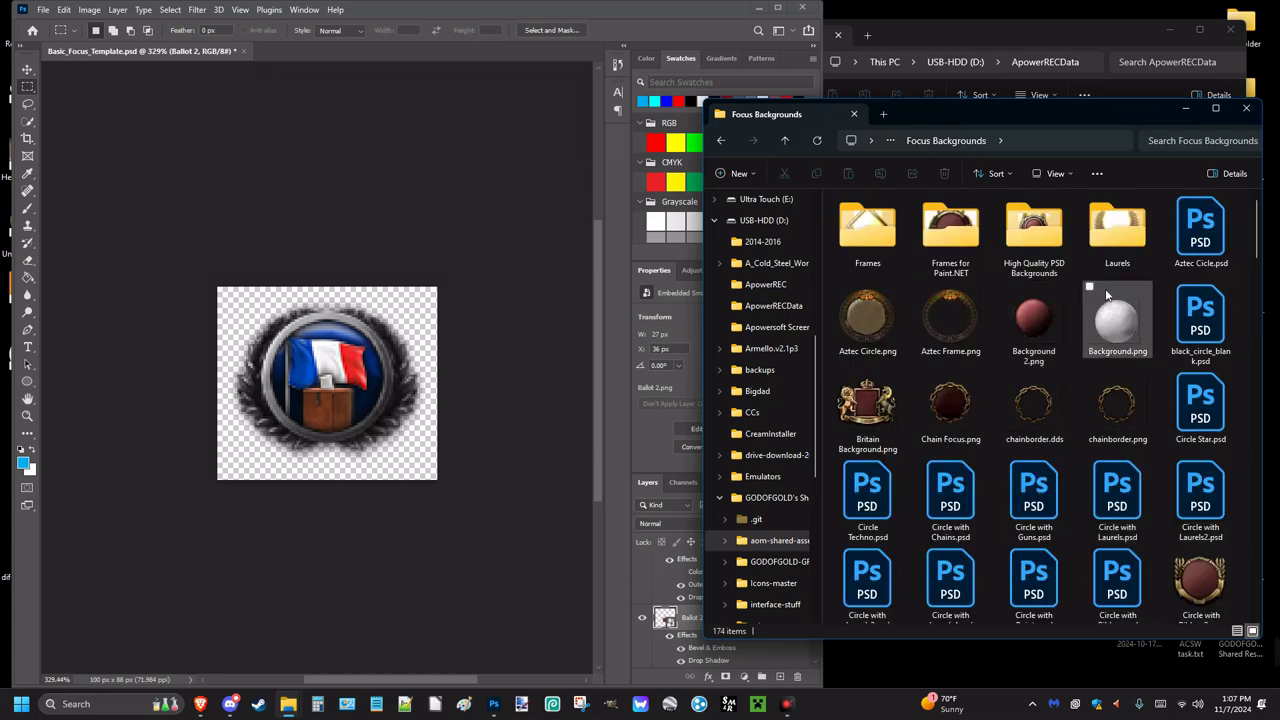
# Step: Open the Laurels folder and select 43.png, after comparing it with Laurel 5.png
pyautogui.doubleClick(1100, 259)
pyautogui.click(893, 243)
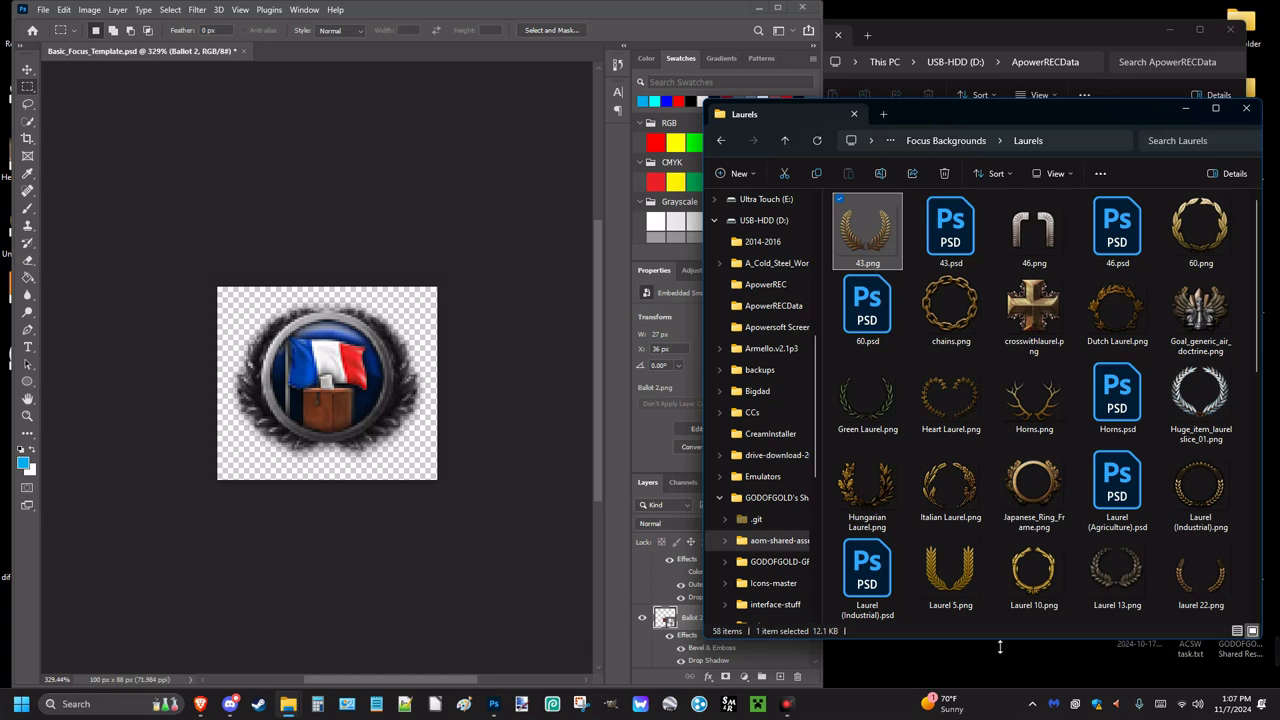
pyautogui.click(957, 598)
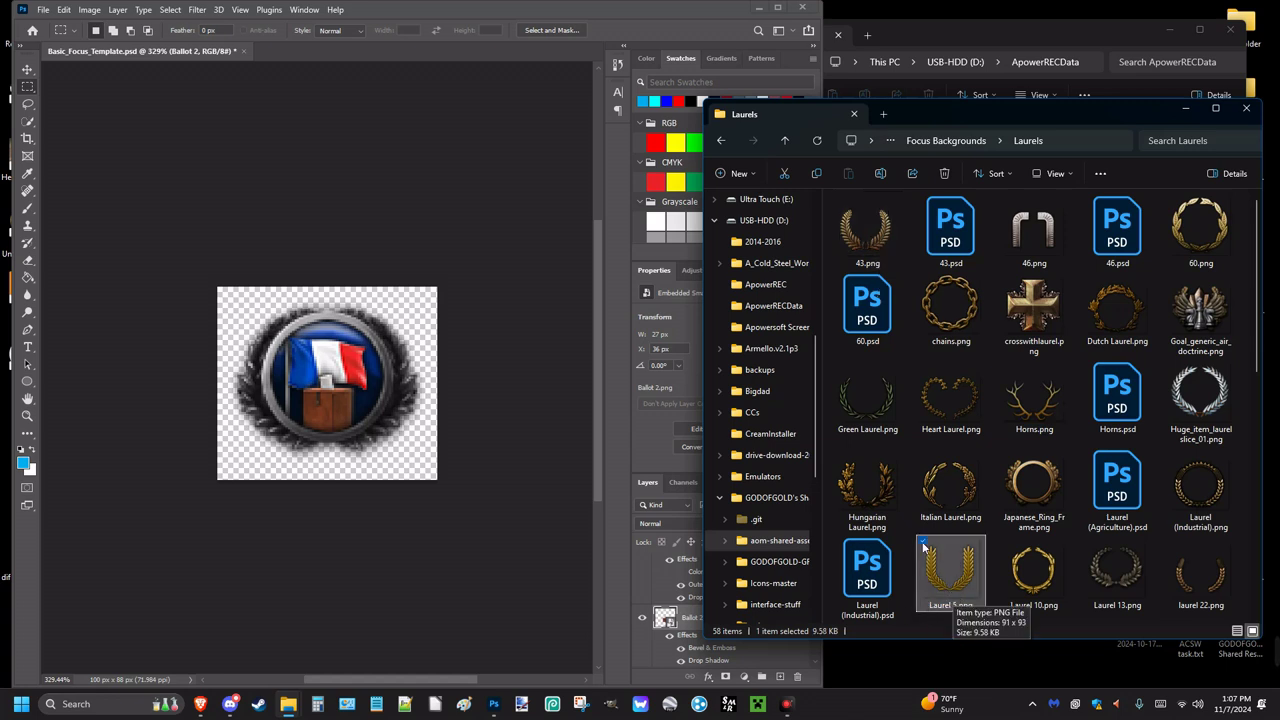
pyautogui.click(869, 250)
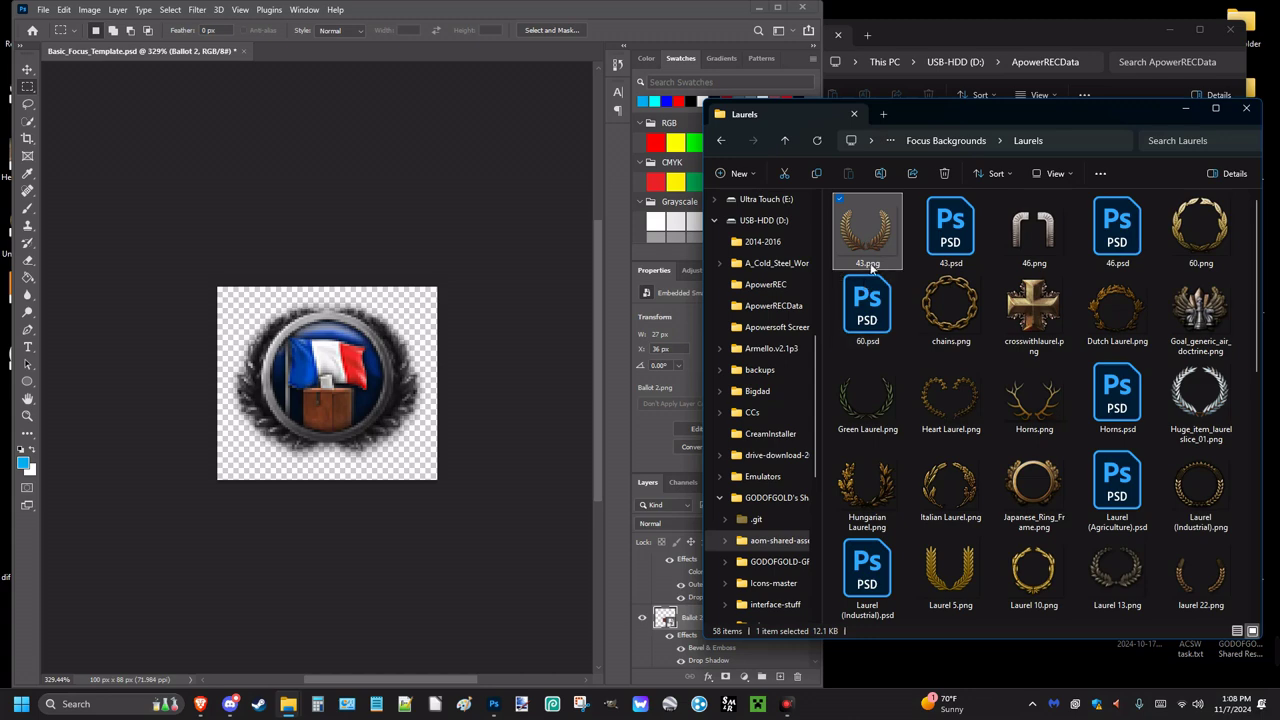
# Step: Place 43.png on the icon, move its layer below the ring, and scale it to 90.93%
pyautogui.moveTo(888, 230); pyautogui.dragTo(343, 463)
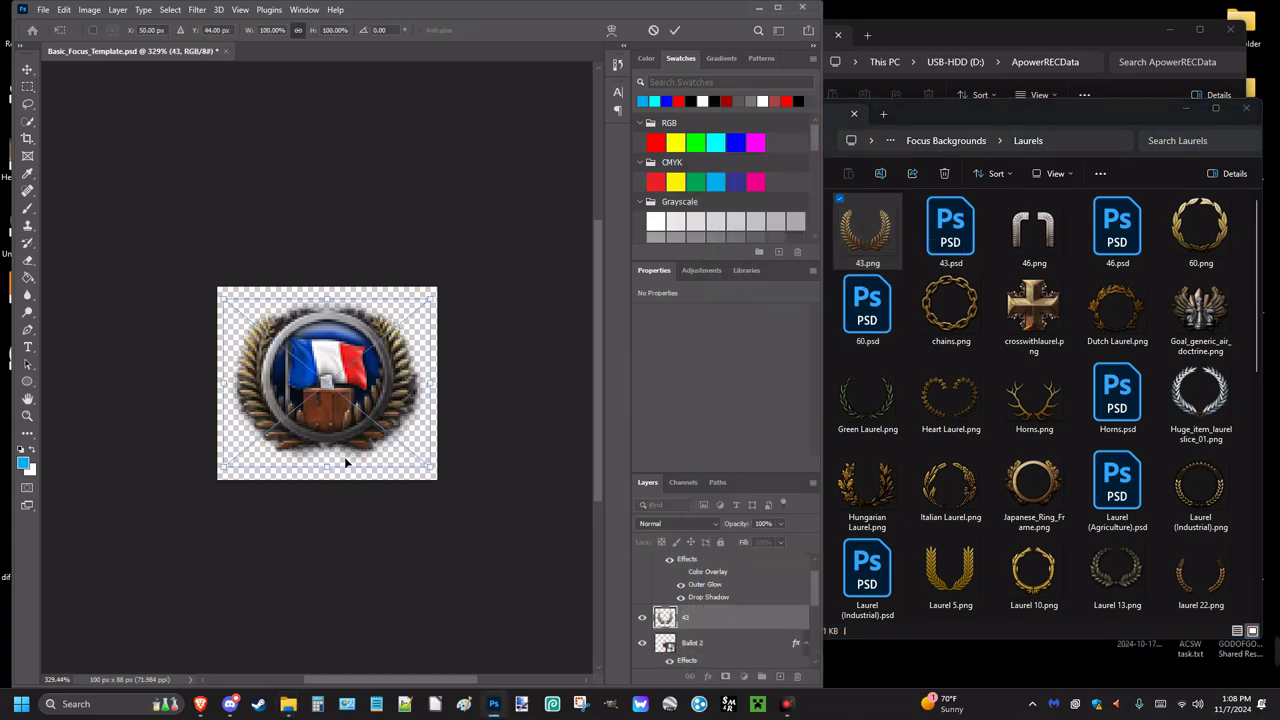
pyautogui.click(28, 86)
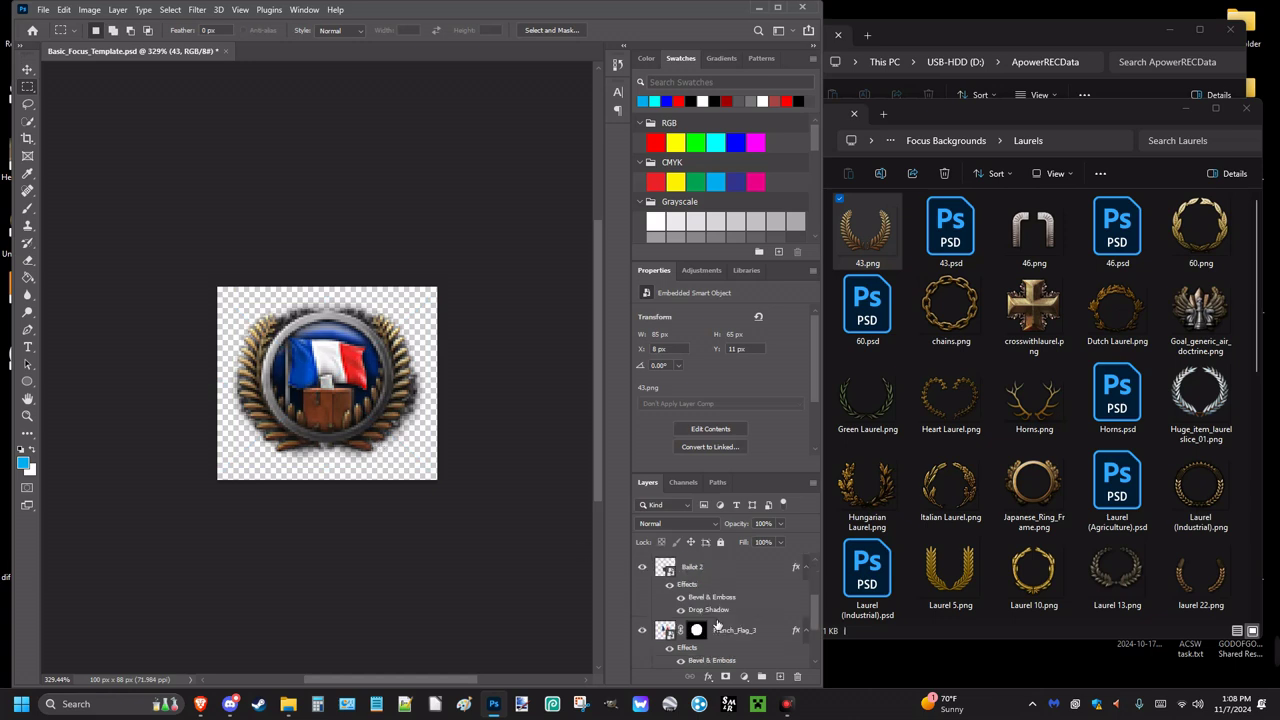
pyautogui.moveTo(715, 622); pyautogui.dragTo(708, 653)
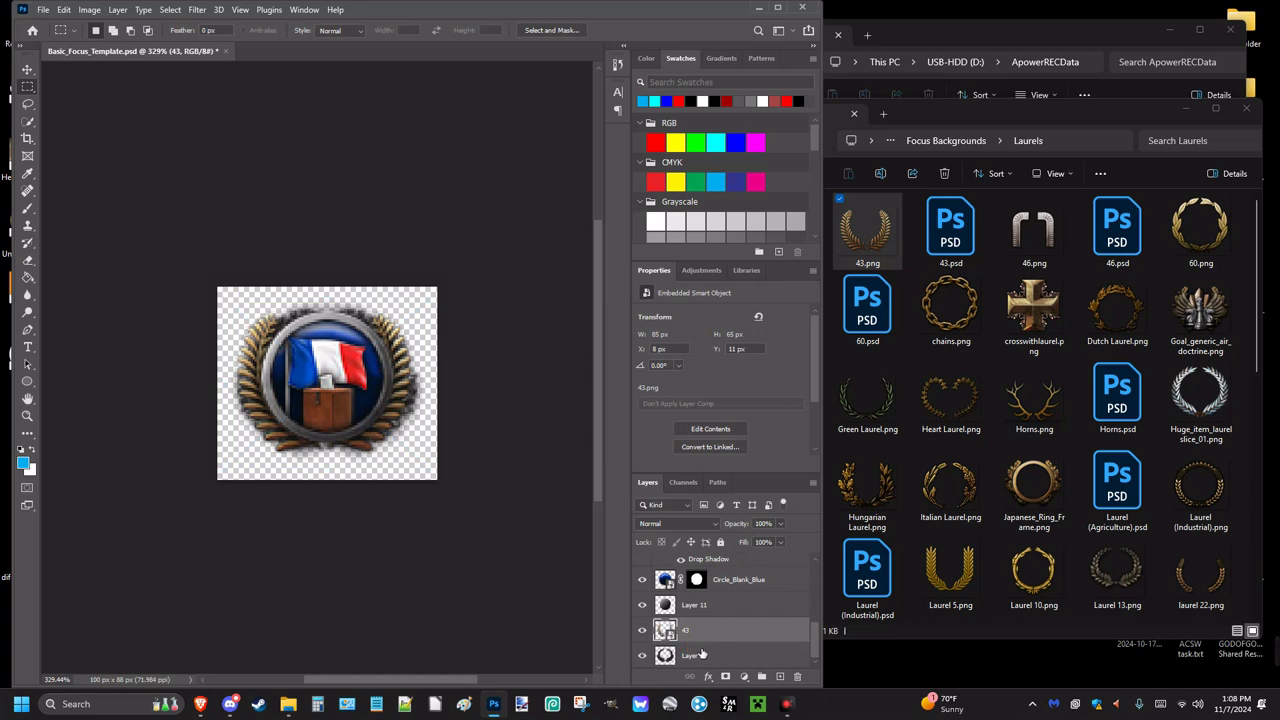
pyautogui.hotkey('ctrl', 't')
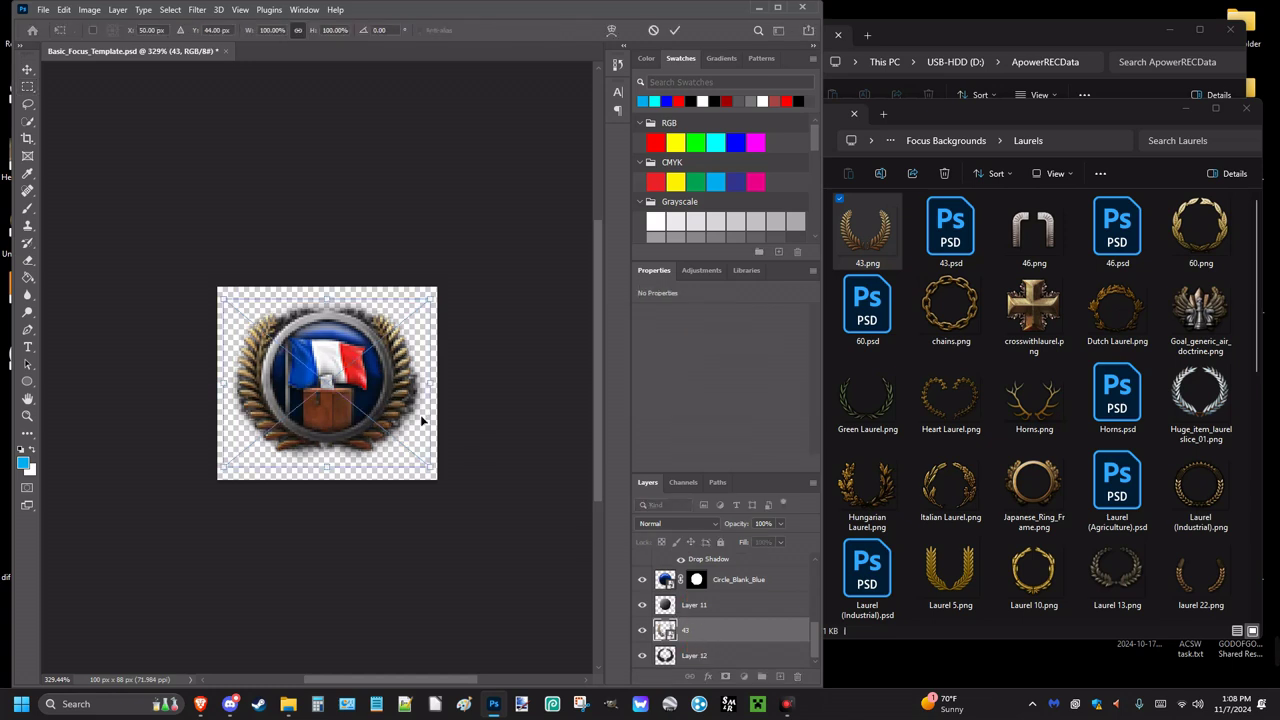
pyautogui.moveTo(328, 476); pyautogui.dragTo(344, 437)
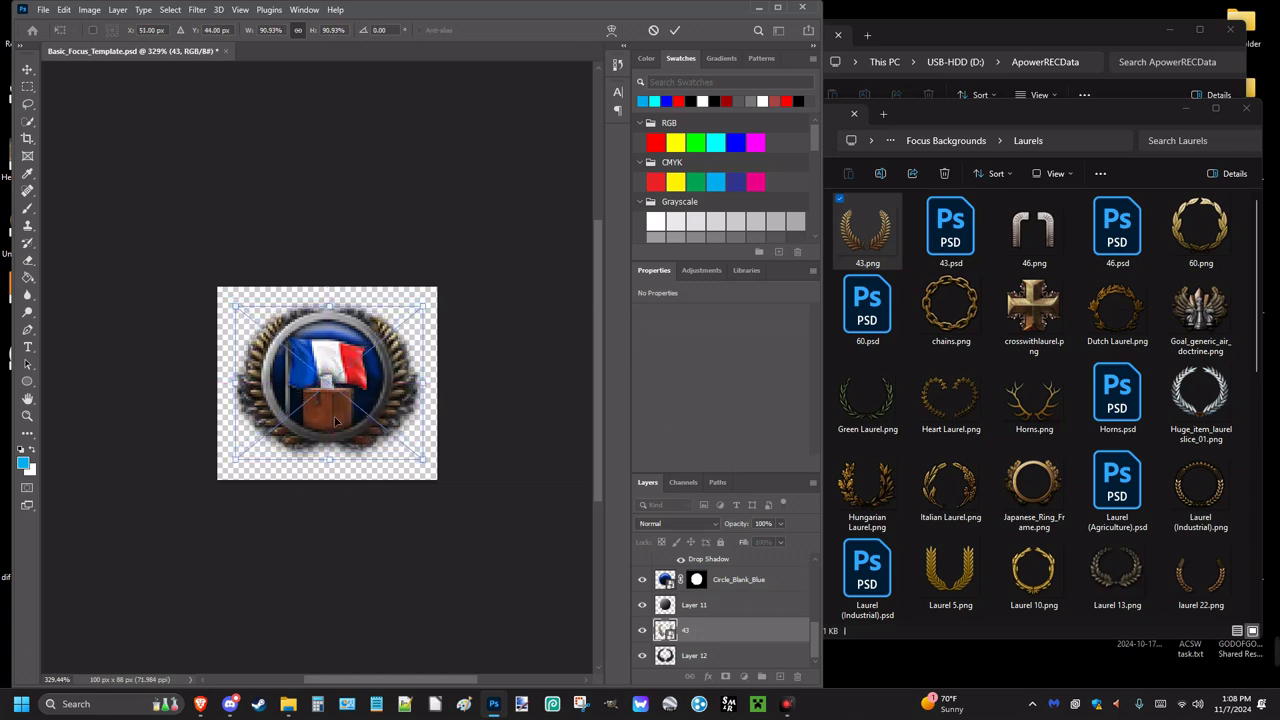
pyautogui.click(28, 86)
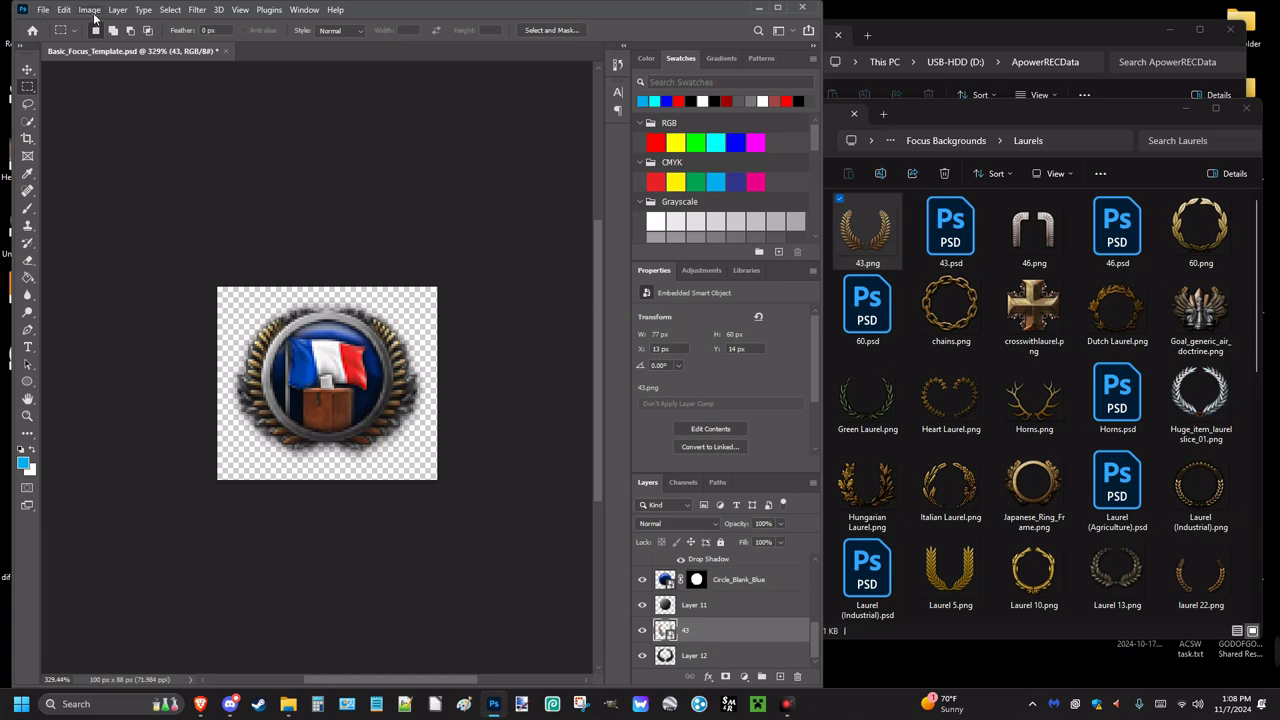
# Step: Apply a Black & White adjustment to layer 43 to turn the laurel grey
pyautogui.click(91, 11)
pyautogui.moveTo(106, 46)
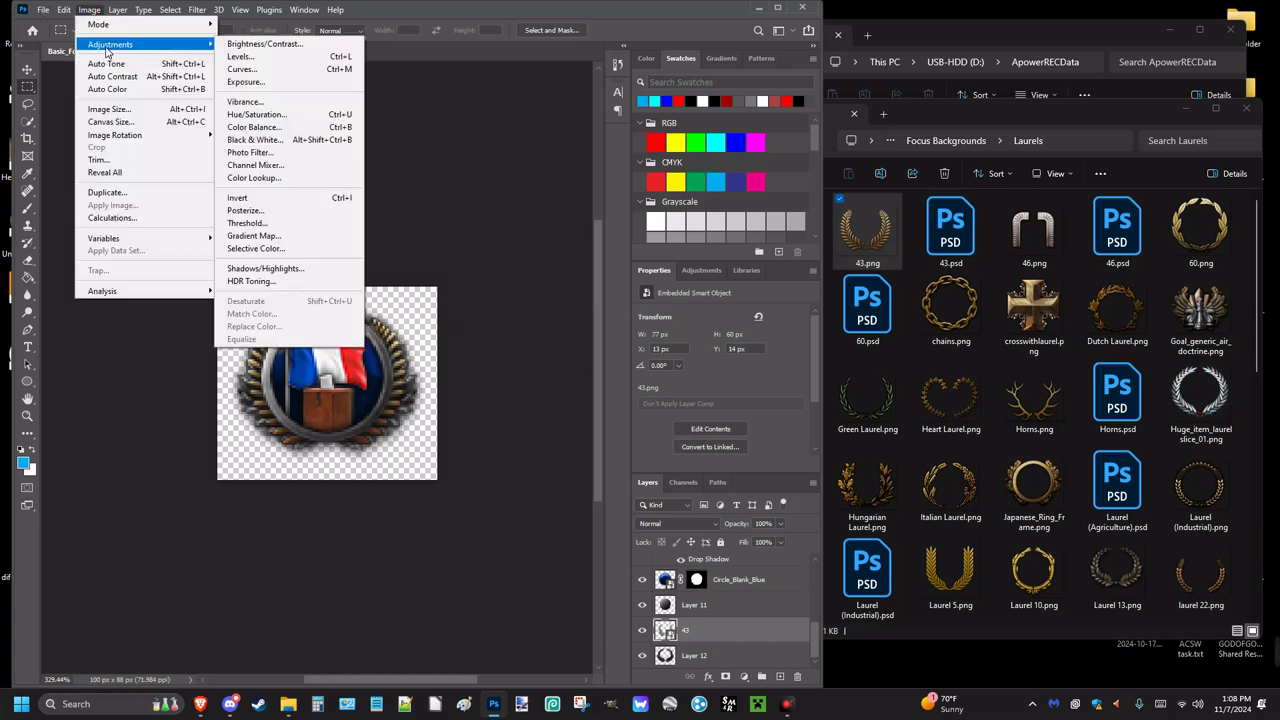
pyautogui.click(260, 142)
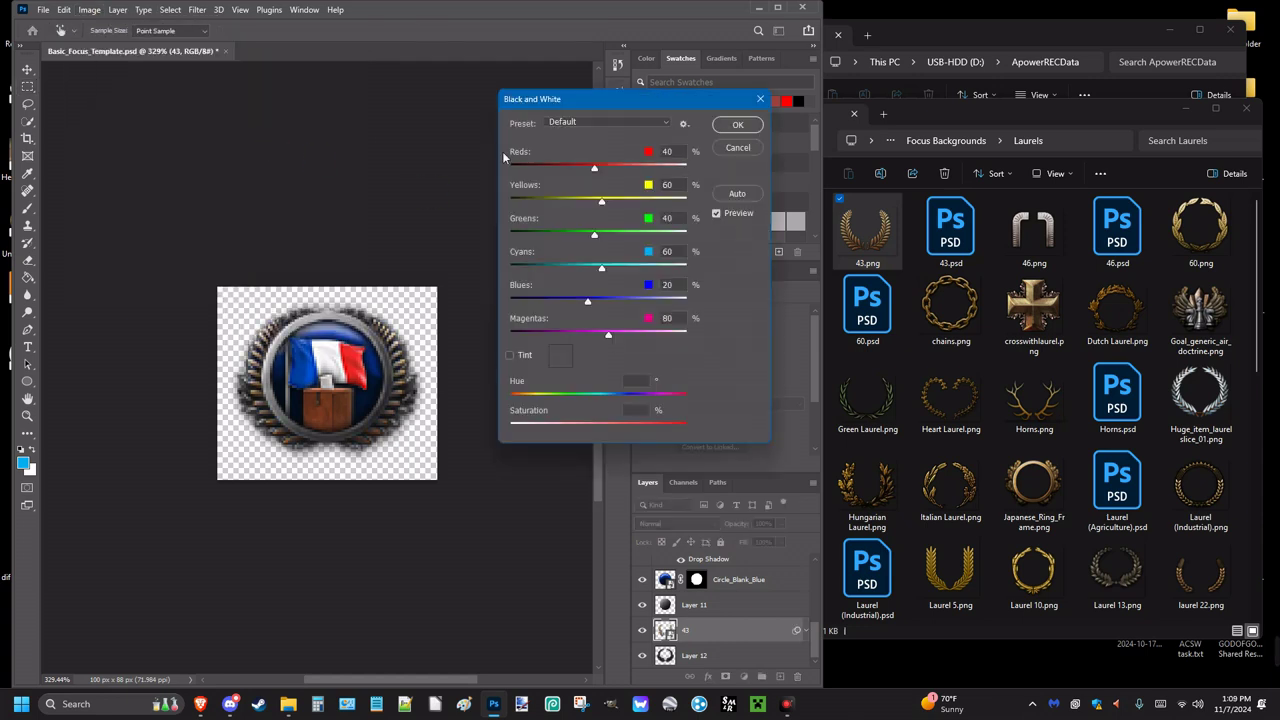
pyautogui.click(750, 128)
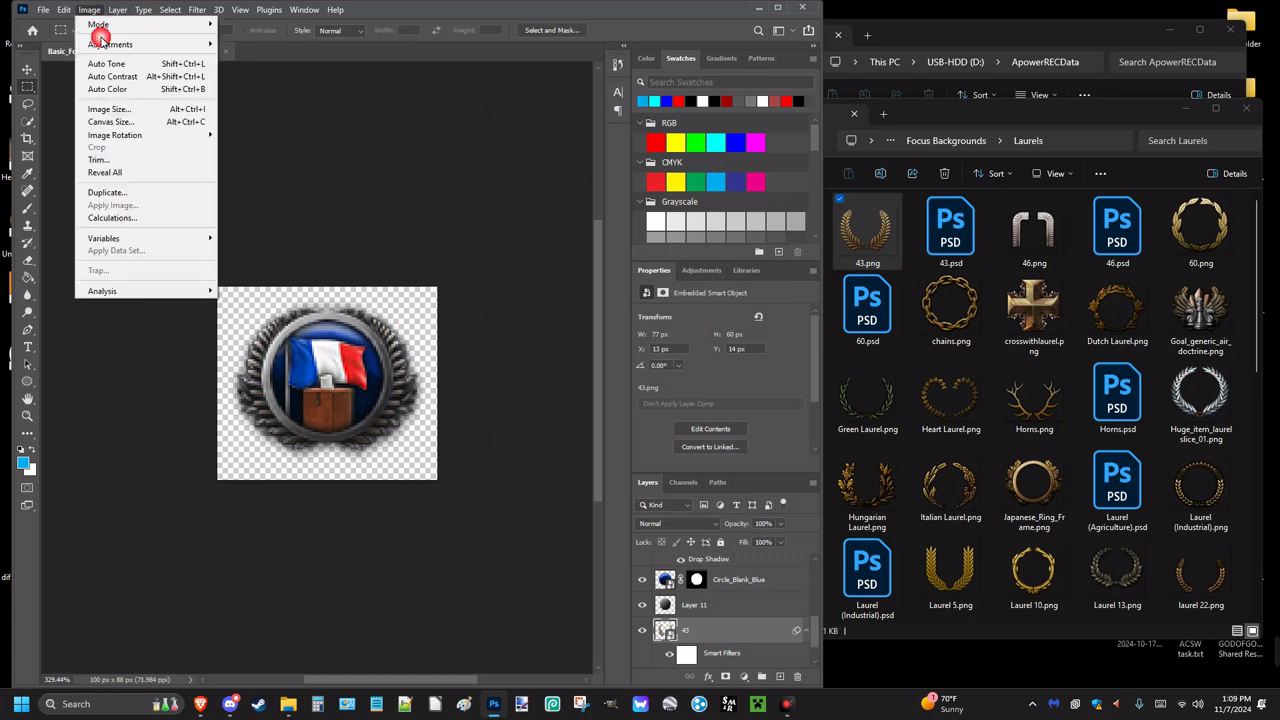
pyautogui.click(101, 44)
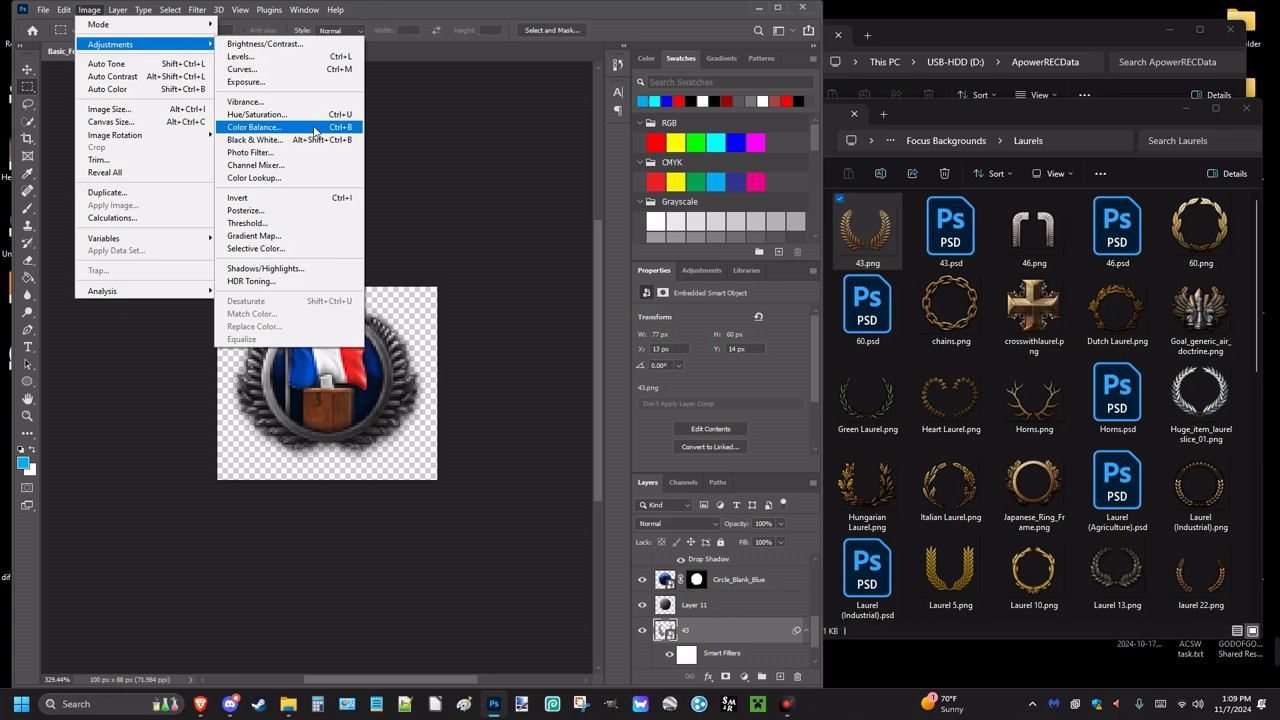
# Step: Add new Layer 13 and quick-select the laurel wreath area
pyautogui.click(778, 677)
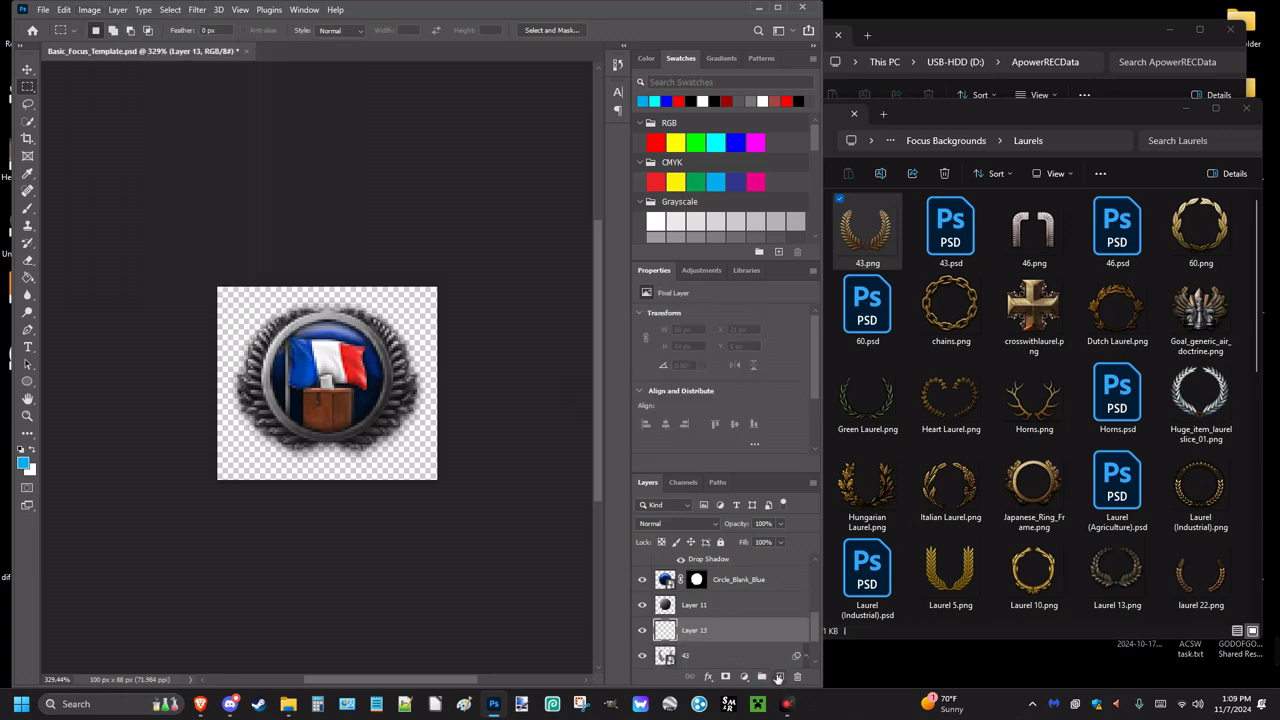
pyautogui.click(28, 121)
pyautogui.hotkey('alt', '[')
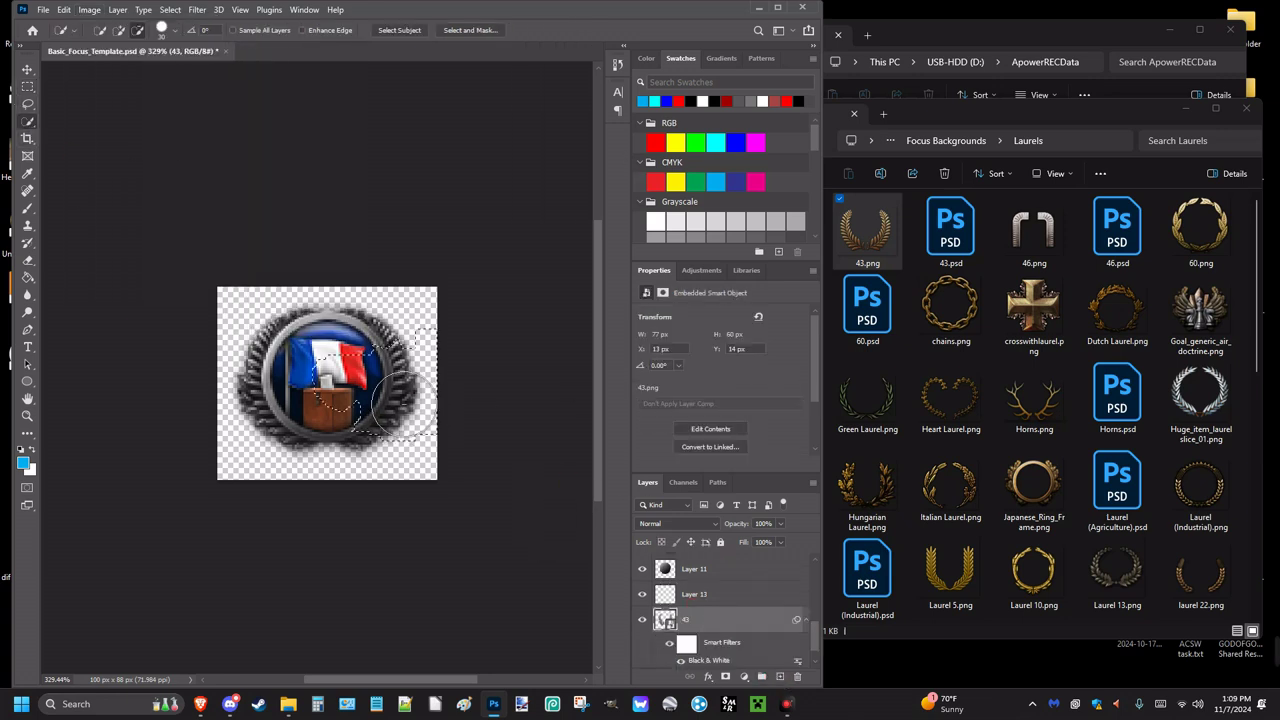
pyautogui.moveTo(350, 375); pyautogui.dragTo(400, 395)
pyautogui.click(771, 596)
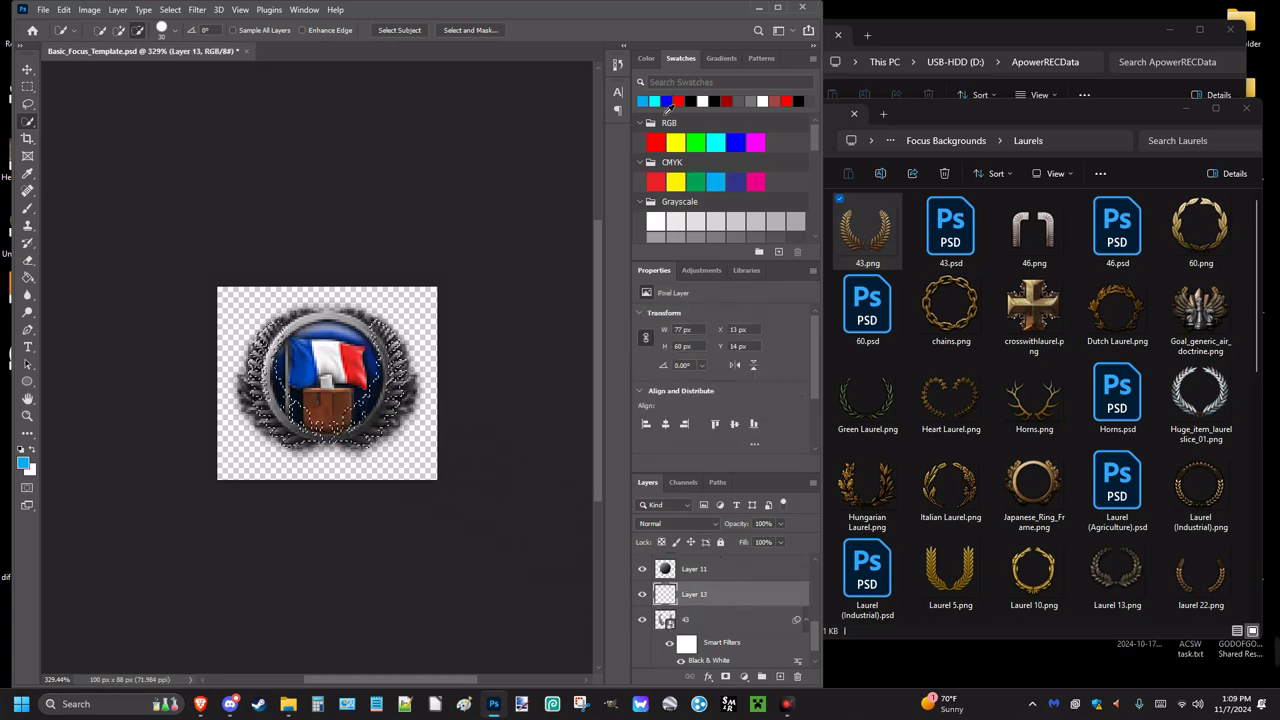
# Step: Paint the selected laurel pure blue on Layer 13 with an 86 px brush, then deselect
pyautogui.click(667, 102)
pyautogui.press('b')
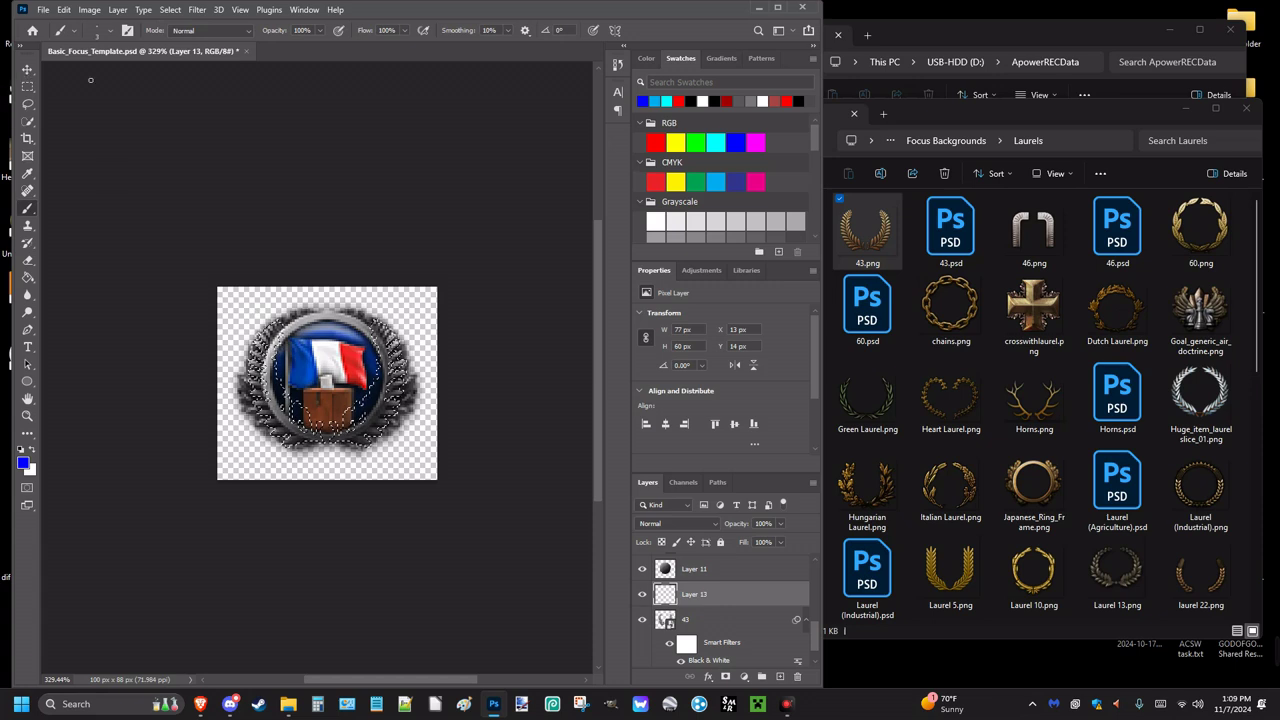
pyautogui.click(97, 30)
pyautogui.moveTo(103, 74); pyautogui.dragTo(124, 74)
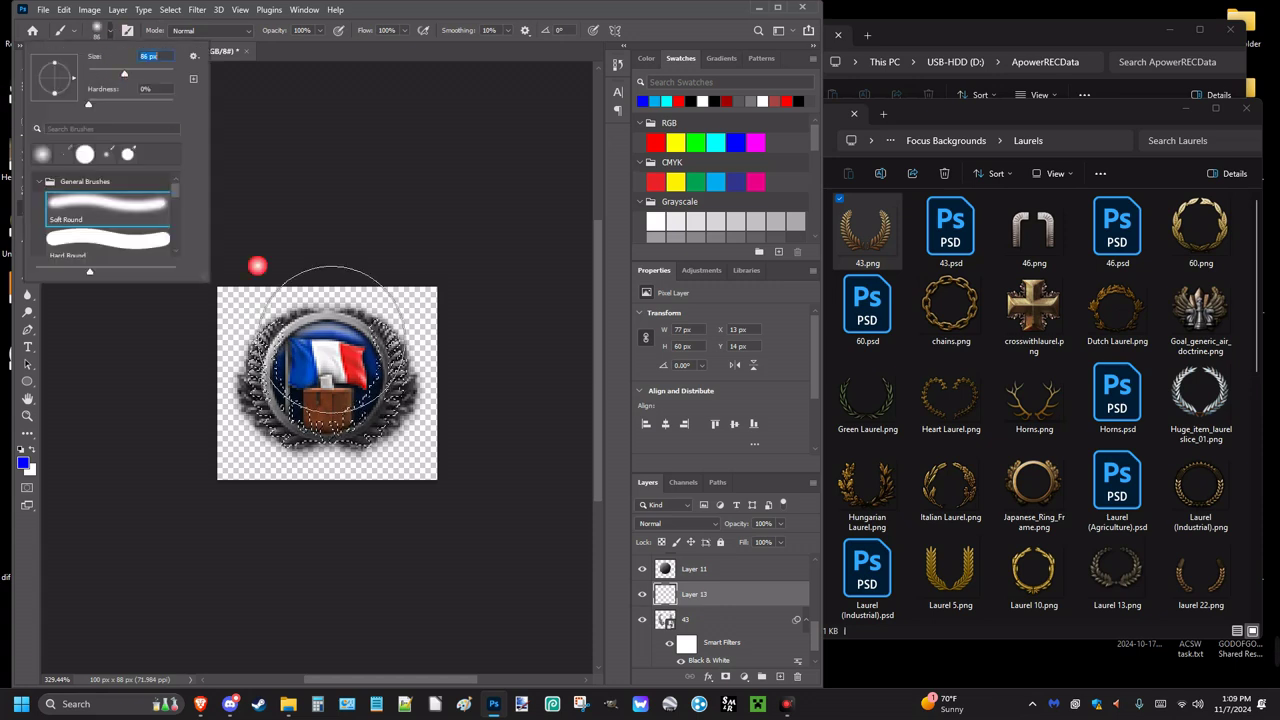
pyautogui.click(457, 430)
pyautogui.moveTo(457, 449)
pyautogui.mouseDown()
pyautogui.moveTo(365, 379)
pyautogui.moveTo(293, 502)
pyautogui.moveTo(470, 385)
pyautogui.mouseUp()
pyautogui.hotkey('ctrl', 'd')
pyautogui.press('m')
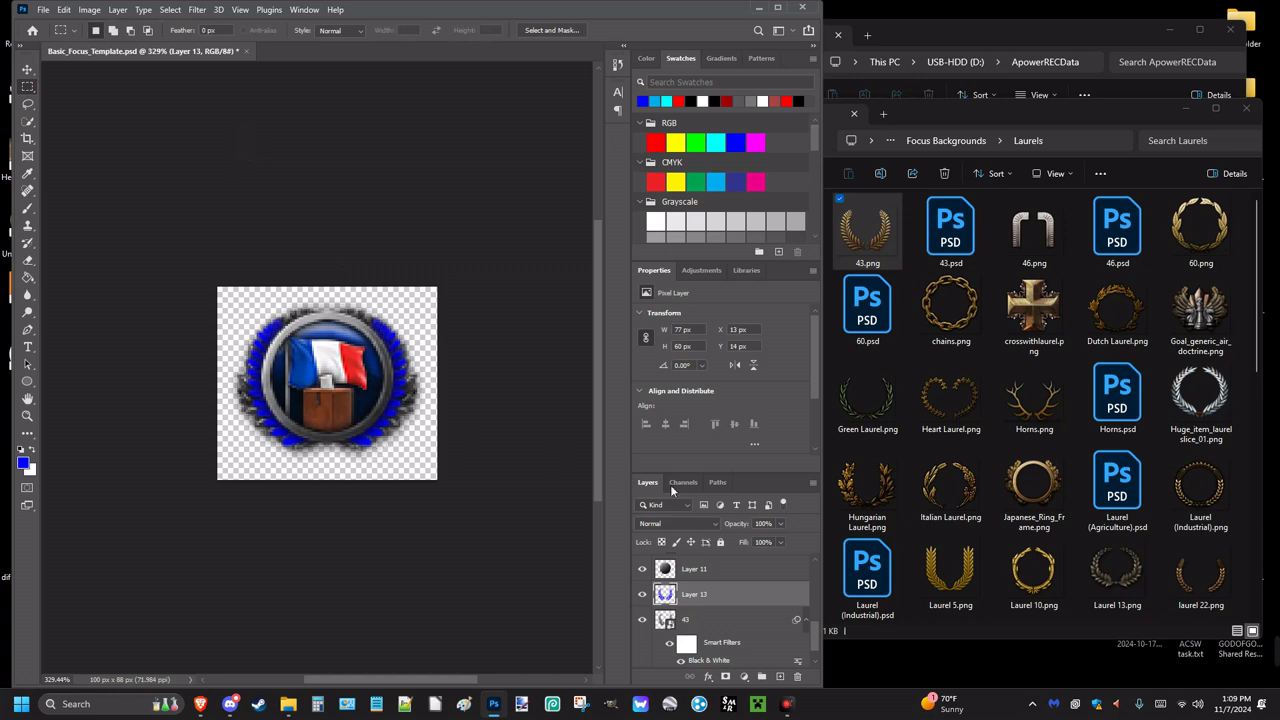
# Step: Set Layer 13 to Soft Light blending at 50% opacity
pyautogui.click(680, 523)
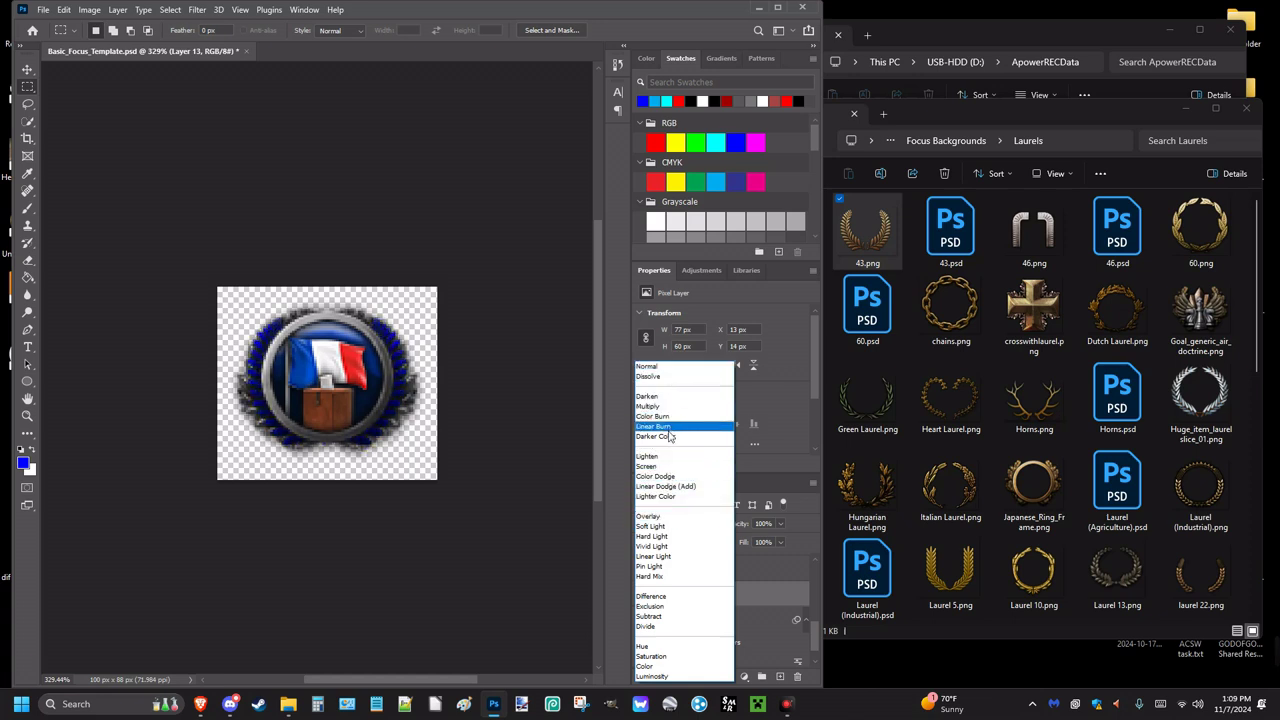
pyautogui.click(665, 527)
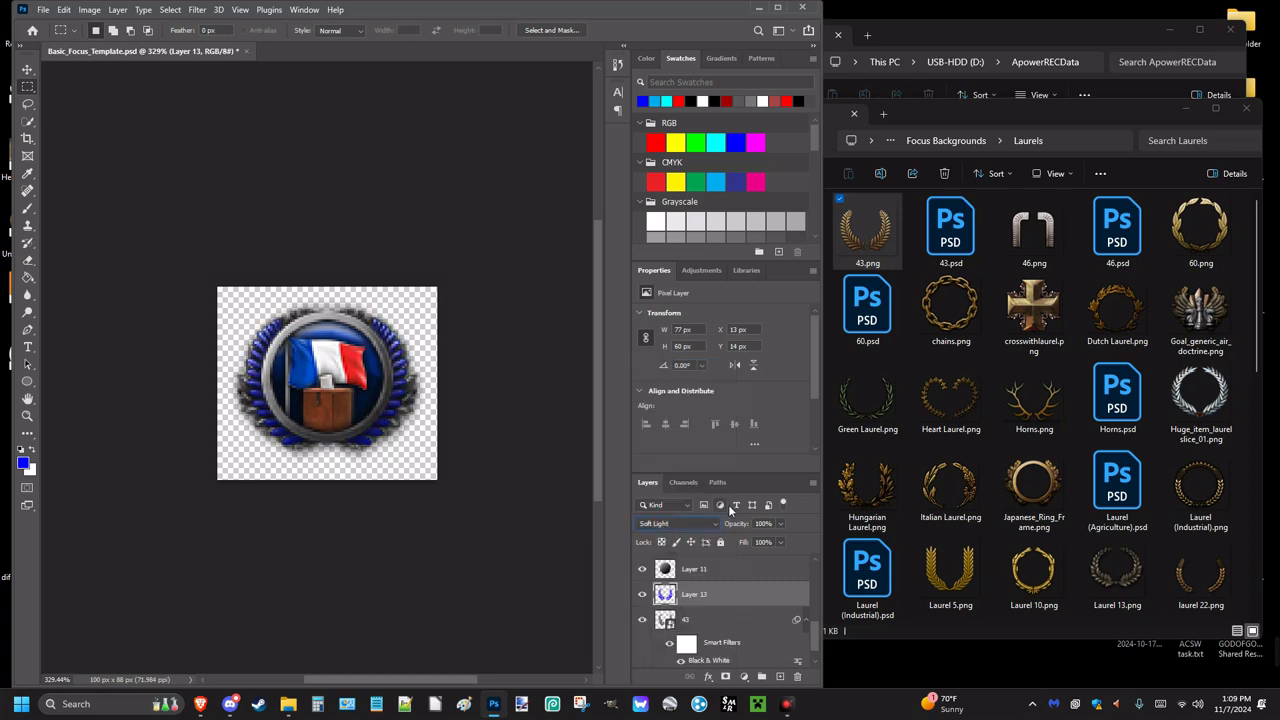
pyautogui.click(780, 524)
pyautogui.moveTo(749, 536)
pyautogui.mouseDown()
pyautogui.moveTo(737, 536)
pyautogui.moveTo(751, 536)
pyautogui.mouseUp()
pyautogui.click(780, 524)
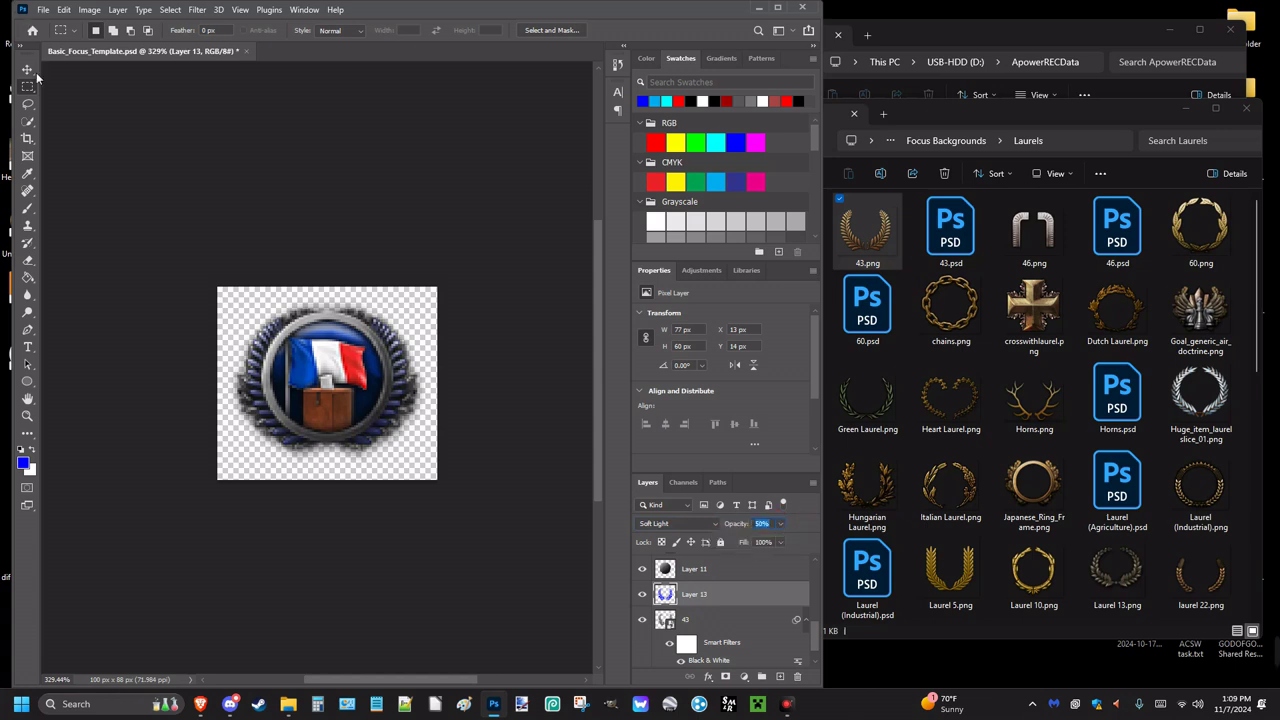
pyautogui.click(780, 524)
pyautogui.moveTo(779, 540); pyautogui.dragTo(748, 545)
pyautogui.moveTo(751, 543); pyautogui.dragTo(782, 543)
pyautogui.click(803, 526)
# Step: Enable Drop Shadow and Bevel & Emboss on Layer 13, toggling the bevel to compare
pyautogui.doubleClick(766, 594)
pyautogui.click(620, 539)
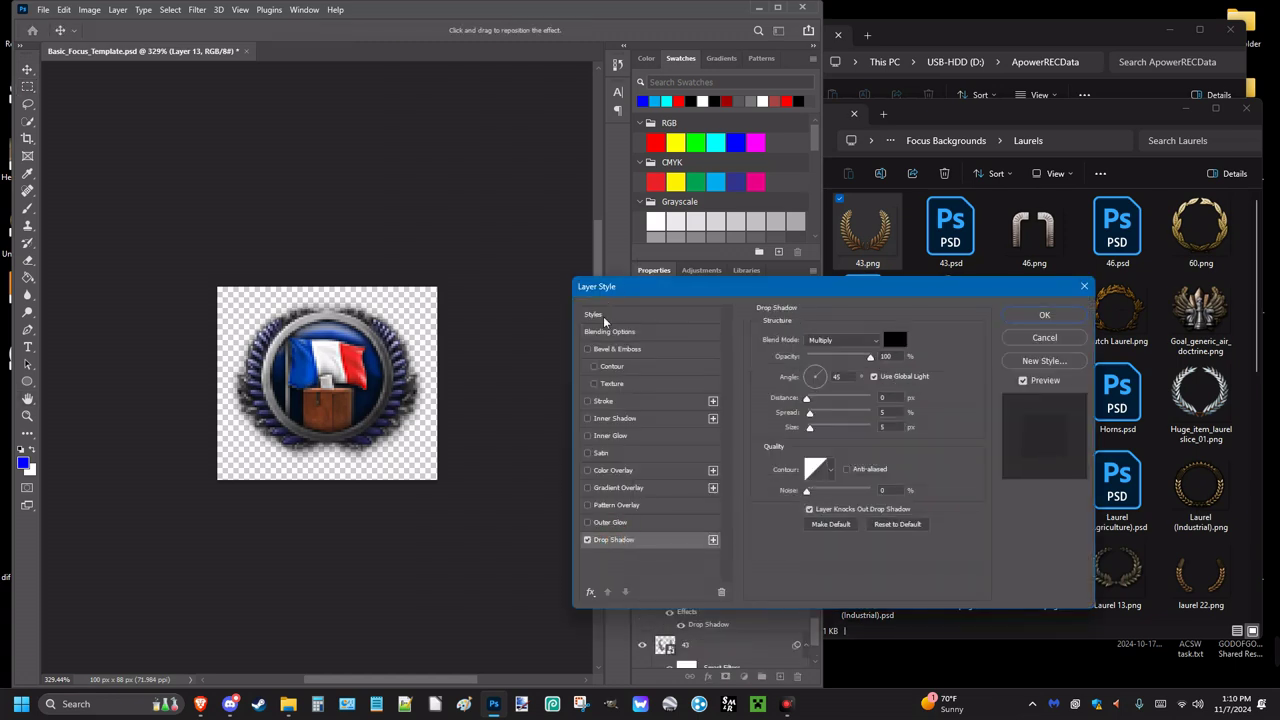
pyautogui.click(588, 349)
pyautogui.click(601, 369)
pyautogui.click(588, 349)
pyautogui.click(588, 349)
pyautogui.click(694, 353)
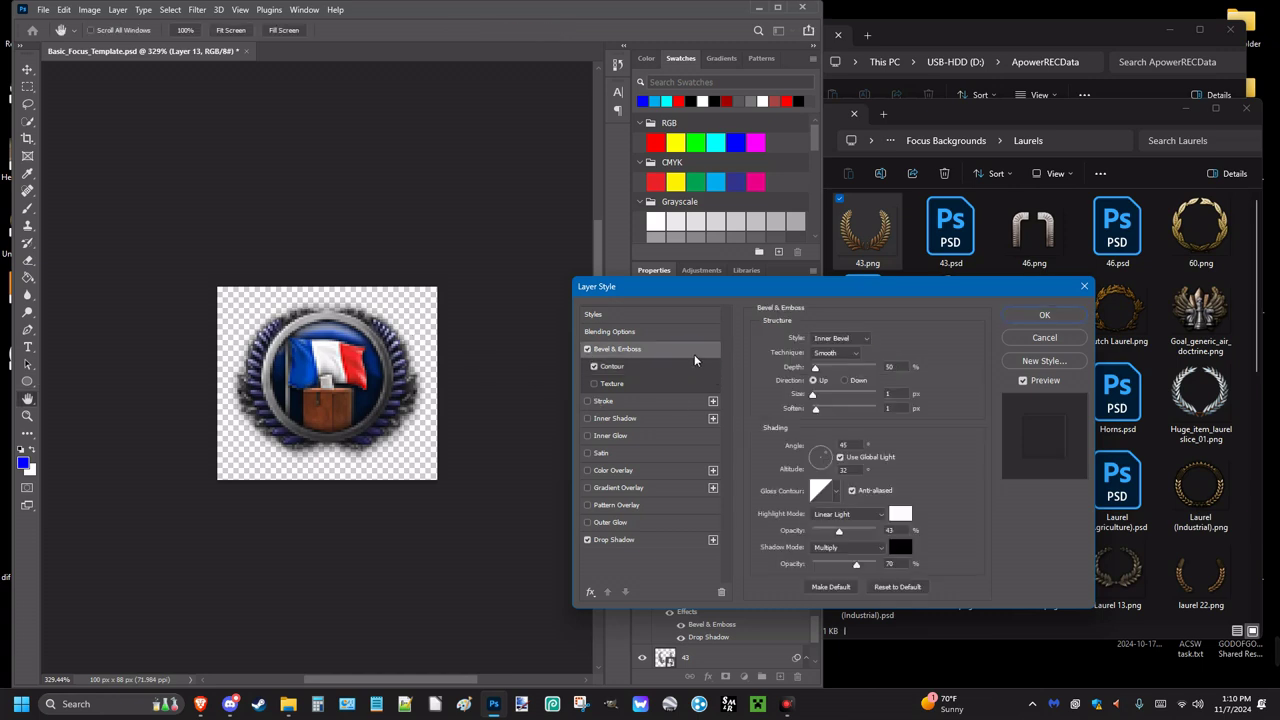
pyautogui.click(588, 350)
pyautogui.click(588, 350)
pyautogui.click(588, 350)
pyautogui.click(588, 350)
pyautogui.click(588, 350)
pyautogui.click(588, 350)
# Step: Set the laurel's bevel size to 5 and soften to about 1, then apply
pyautogui.moveTo(813, 397); pyautogui.dragTo(890, 407)
pyautogui.moveTo(868, 413); pyautogui.dragTo(775, 422)
pyautogui.click(1023, 381)
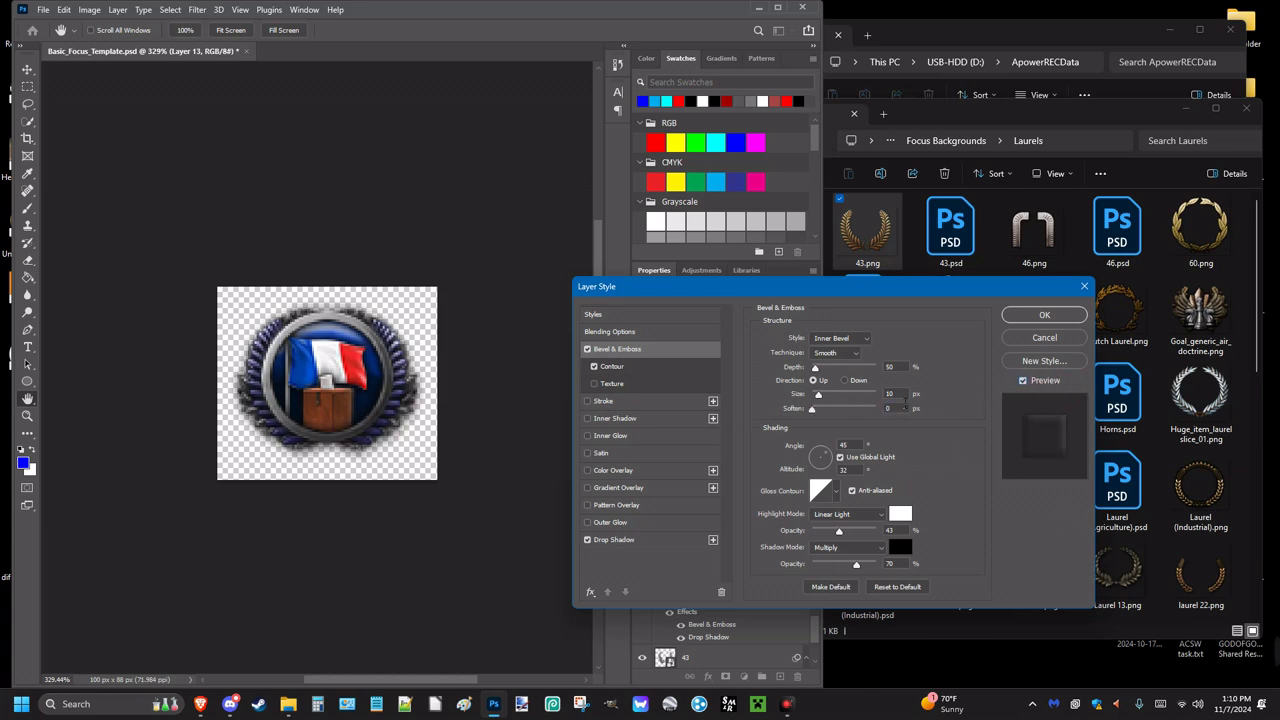
pyautogui.click(893, 408)
pyautogui.moveTo(820, 396)
pyautogui.mouseDown()
pyautogui.moveTo(864, 397)
pyautogui.moveTo(816, 394)
pyautogui.mouseUp()
pyautogui.click(816, 397)
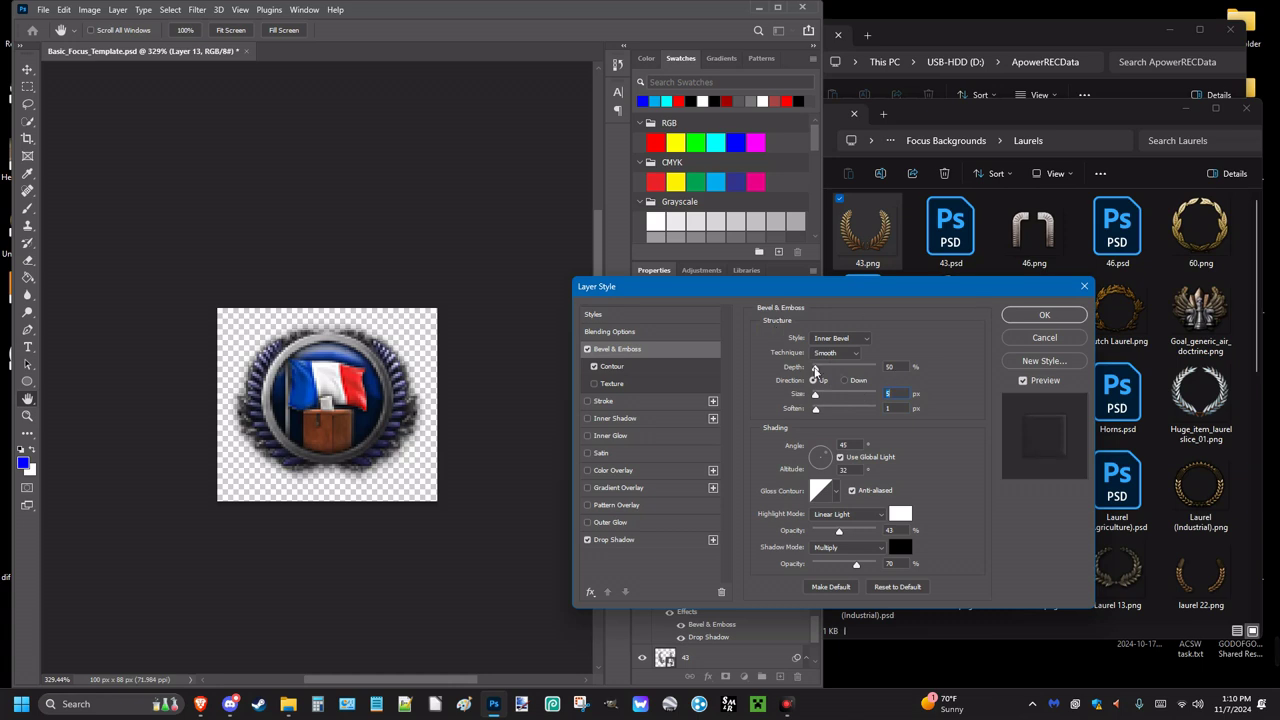
pyautogui.click(1044, 314)
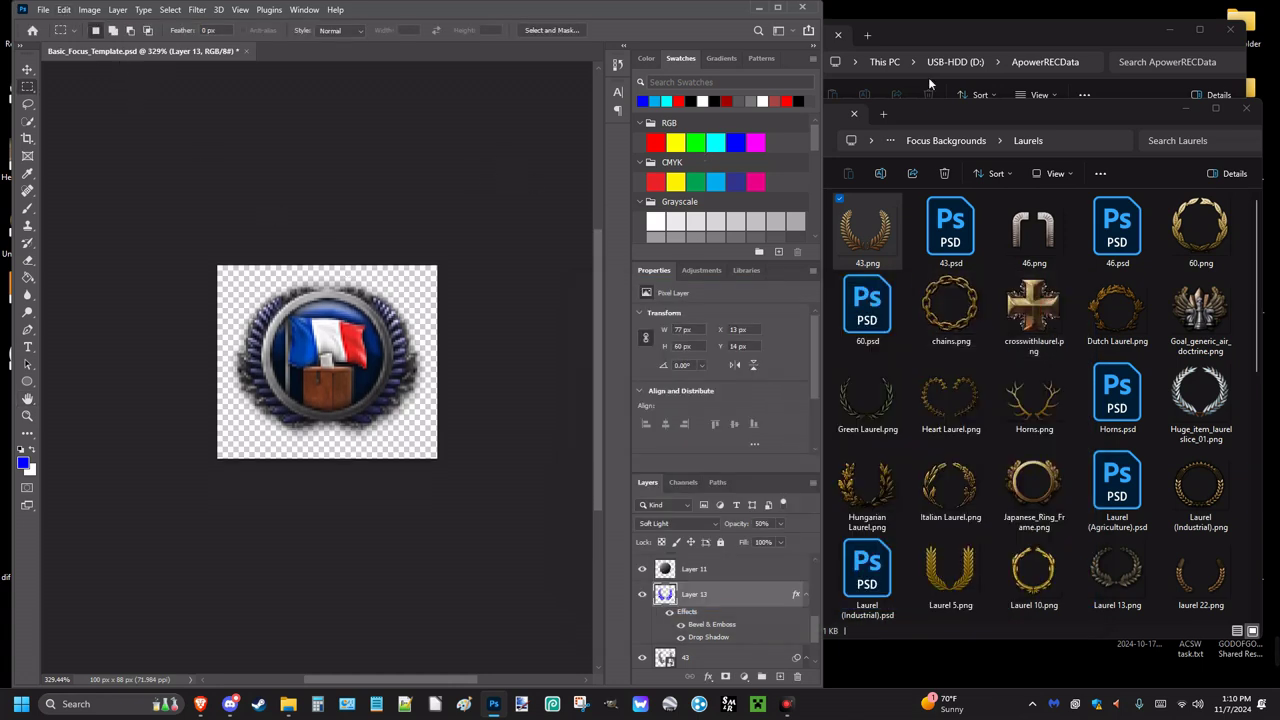
# Step: Go up from Laurels and into GODOFGOLD-GFX-Builder > custom > custom-focuses
pyautogui.click(946, 140)
pyautogui.click(786, 142)
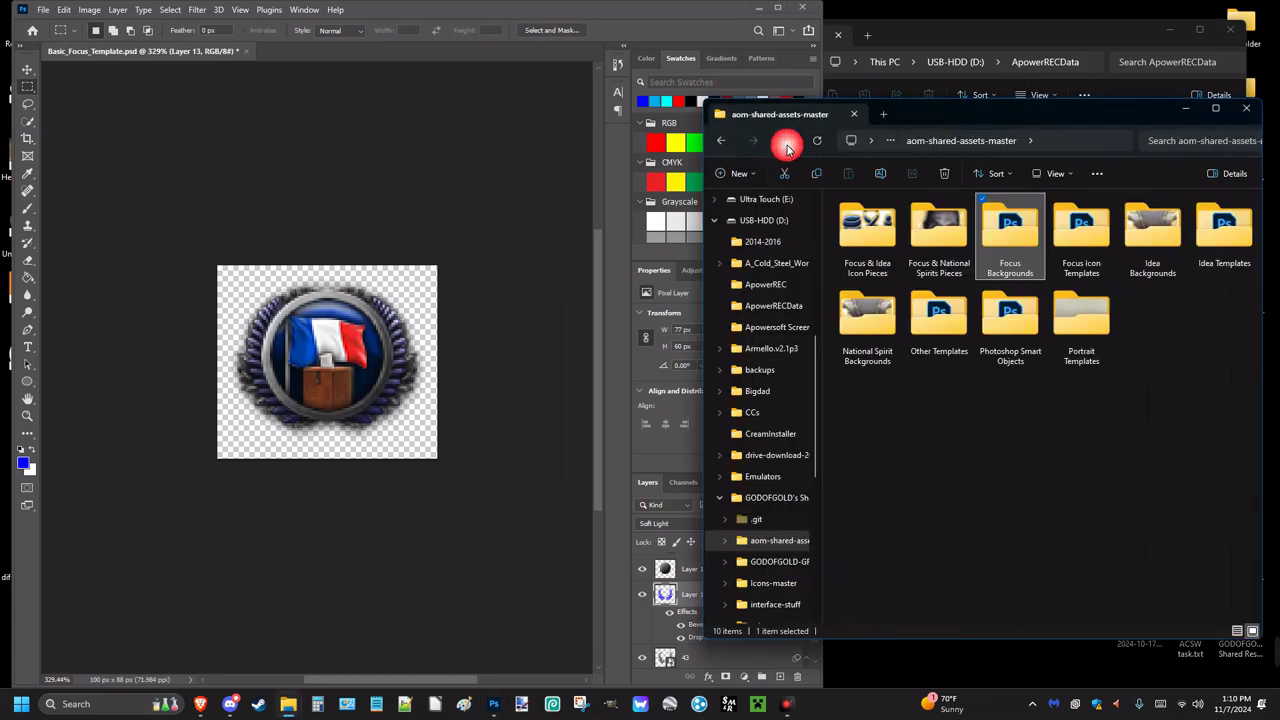
pyautogui.click(785, 140)
pyautogui.doubleClick(1010, 230)
pyautogui.doubleClick(938, 244)
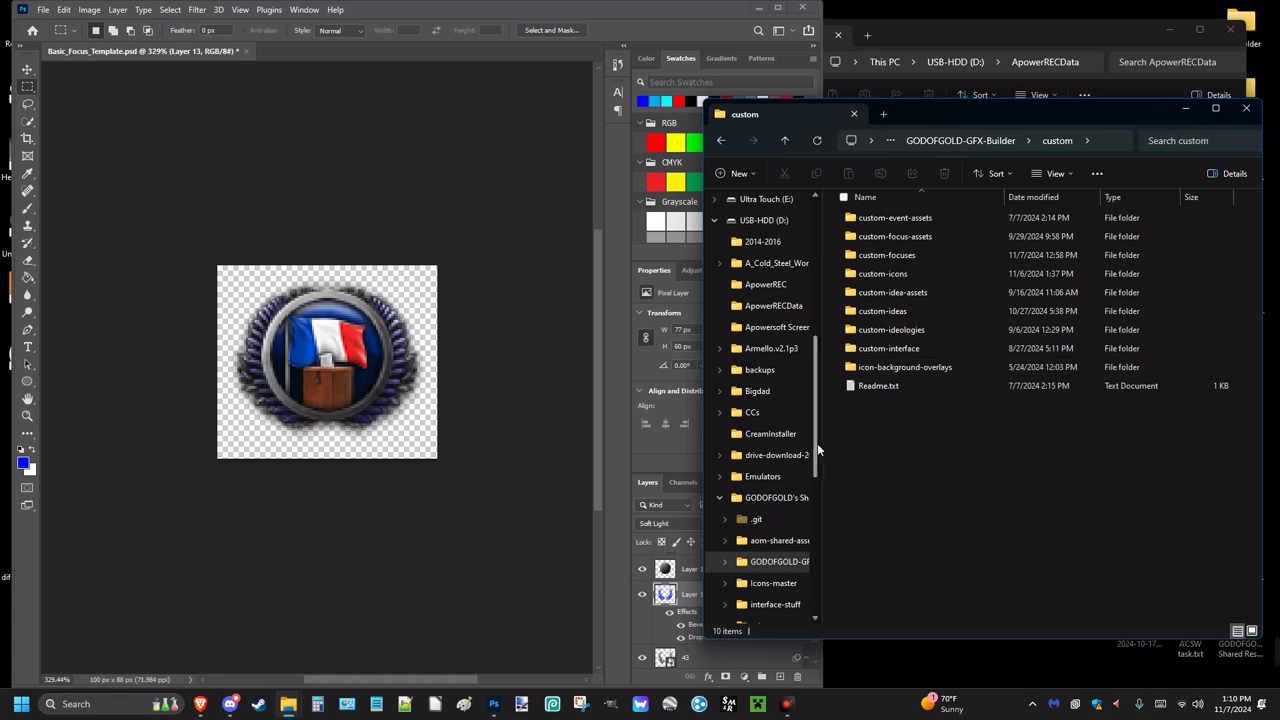
pyautogui.doubleClick(905, 255)
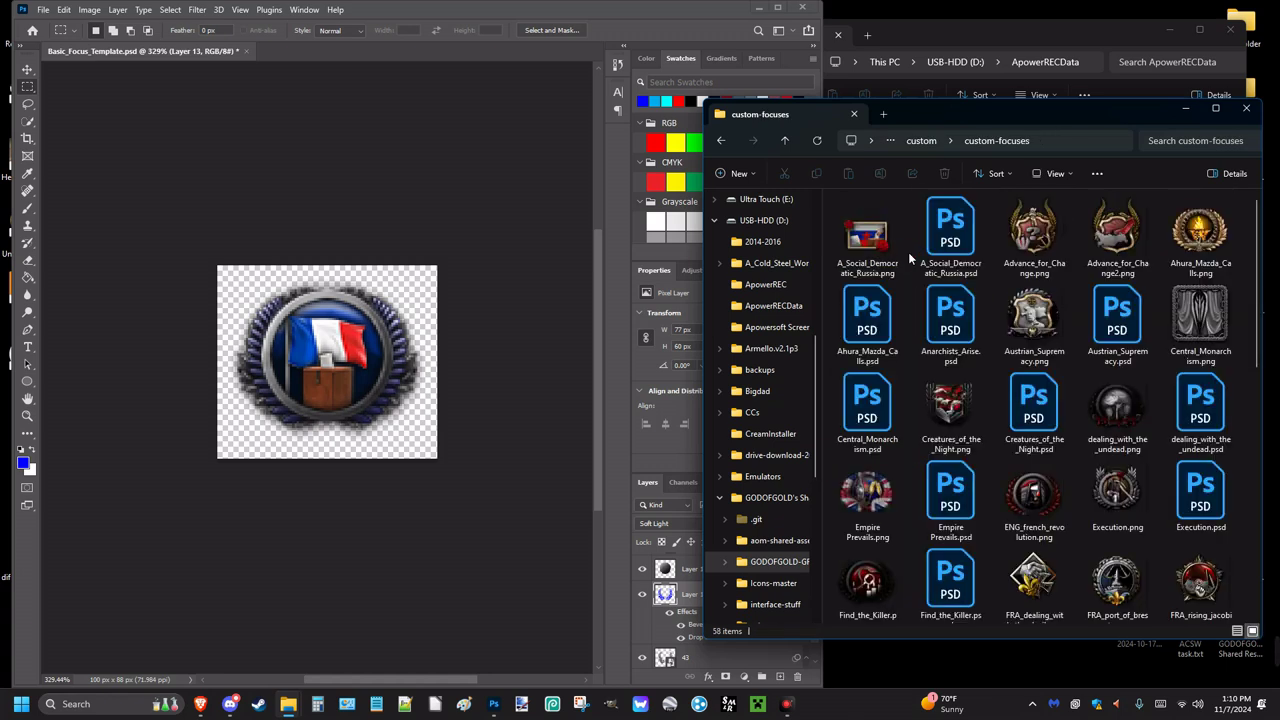
# Step: Start Save As and replace the old file name with French_Democracy
pyautogui.click(43, 9)
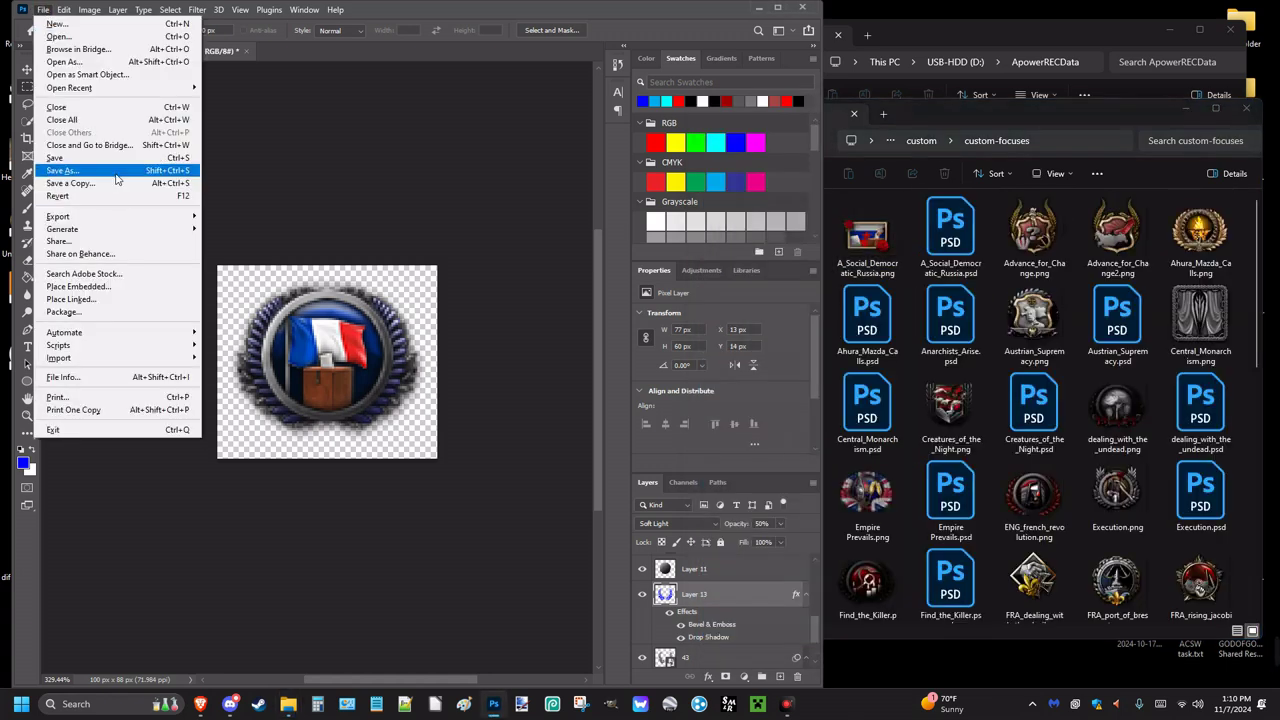
pyautogui.click(64, 170)
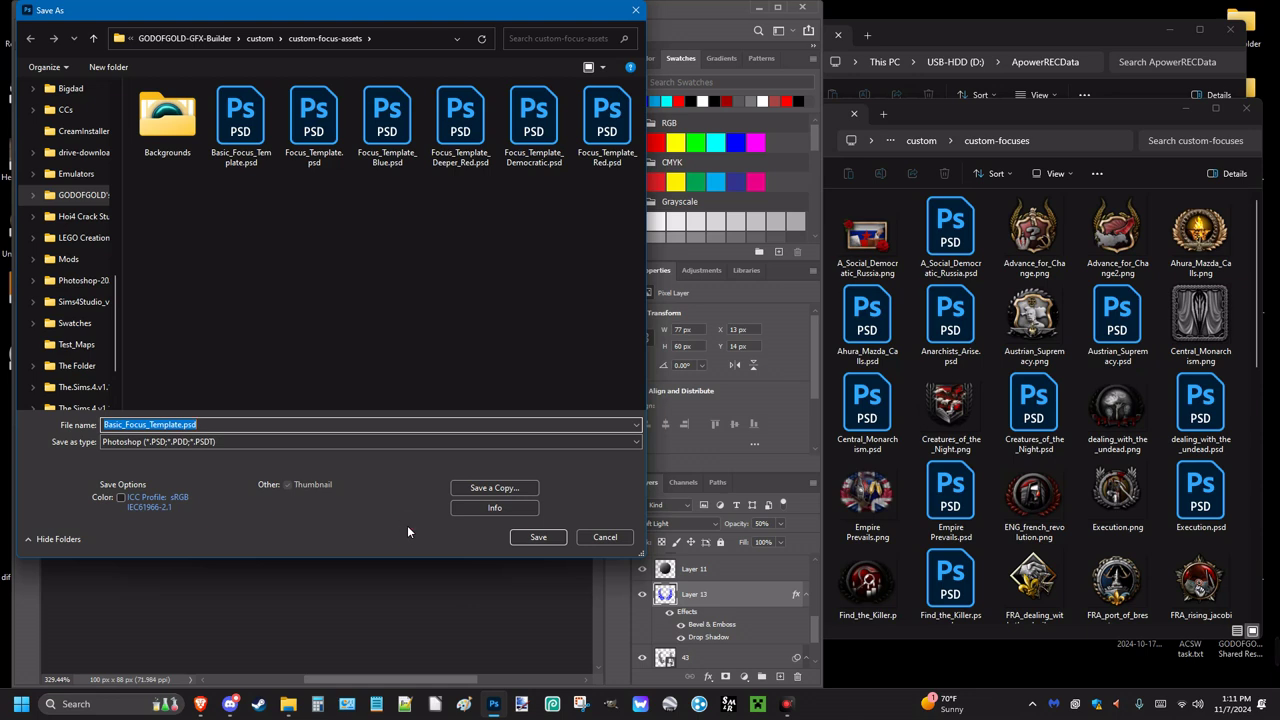
pyautogui.moveTo(930, 671); pyautogui.dragTo(855, 667)
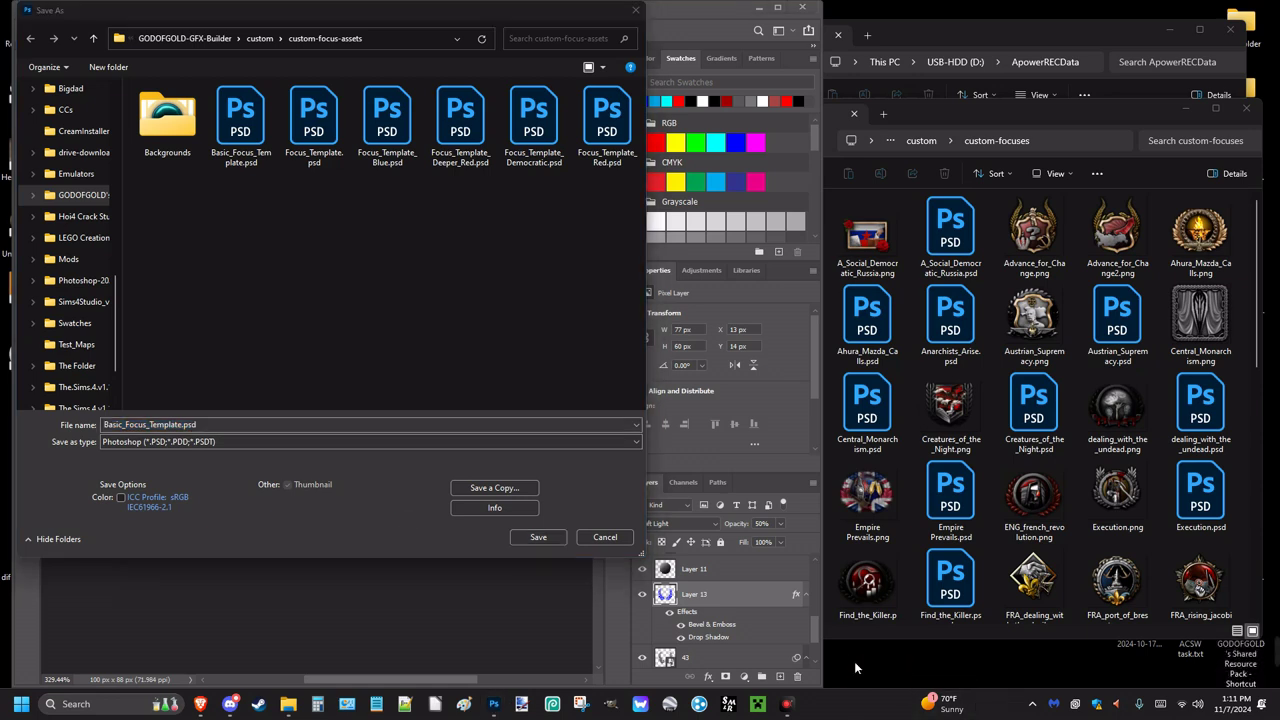
pyautogui.click(393, 431)
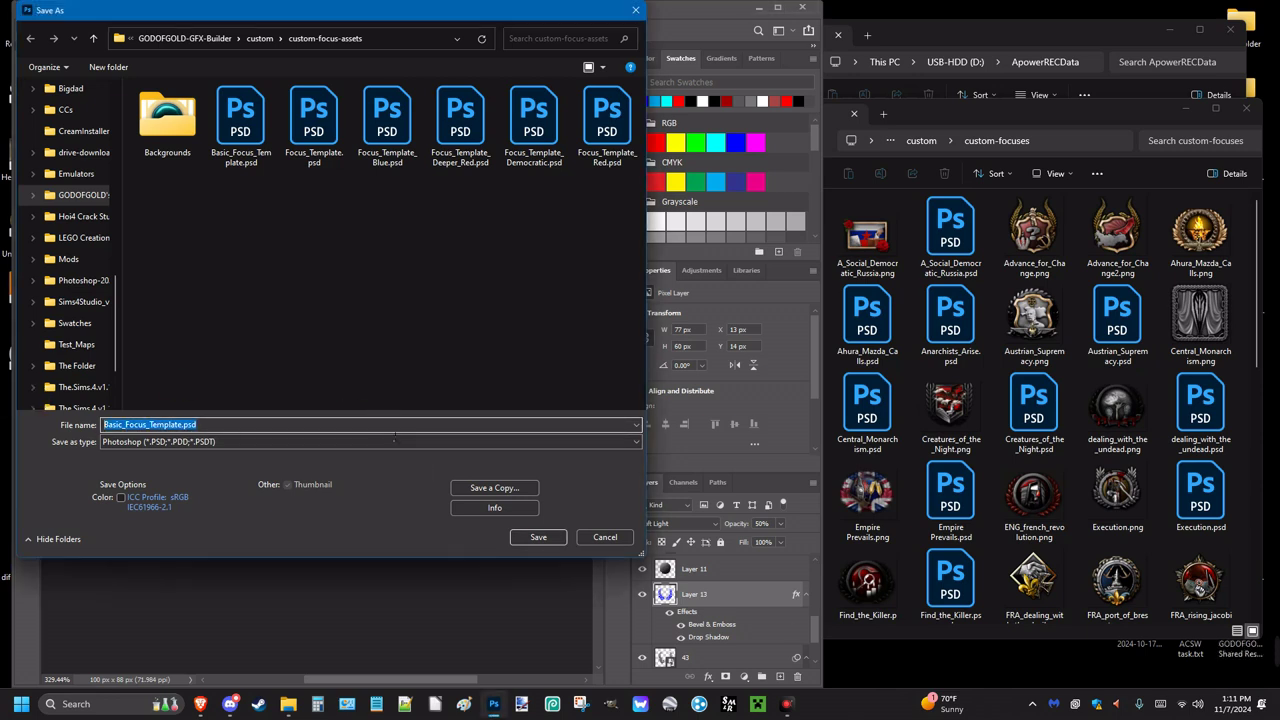
pyautogui.press('BackSpace')
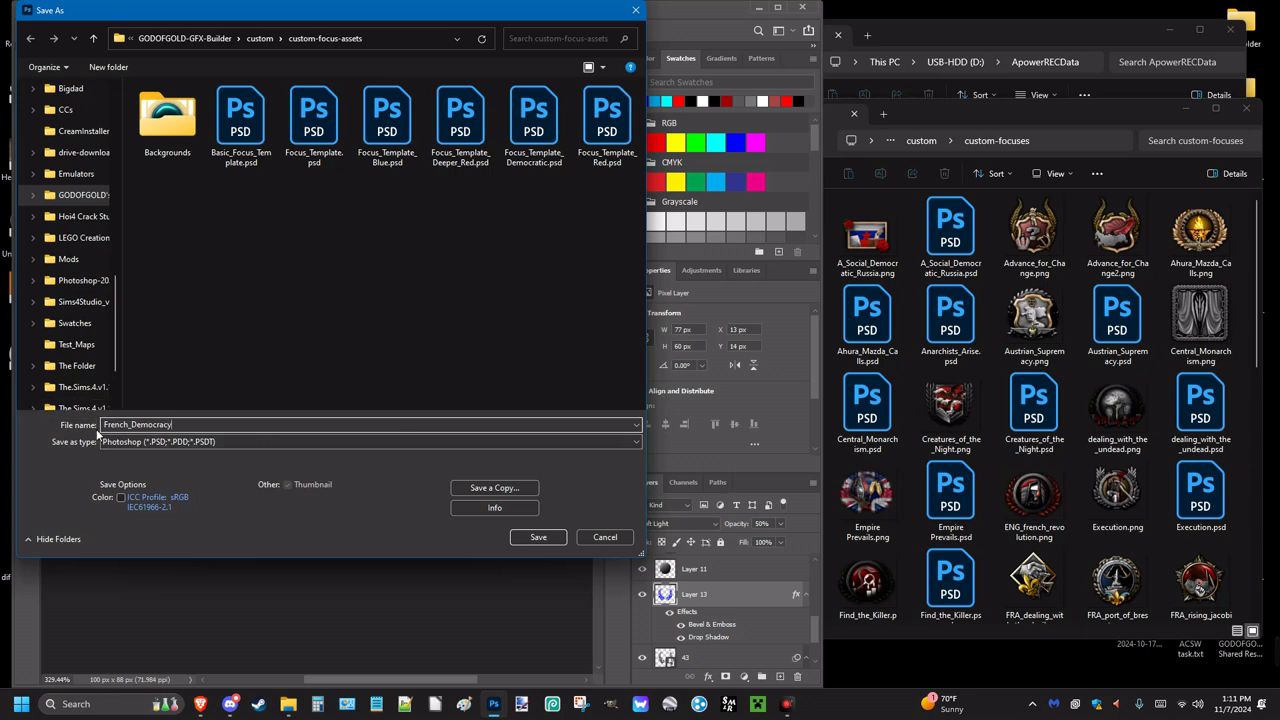
pyautogui.moveTo(142, 425); pyautogui.dragTo(103, 426)
# Step: Save the document as French_Democracy.psd and bring the custom-focuses folder window forward
pyautogui.click(541, 540)
pyautogui.scroll(-10, 1100, 480)
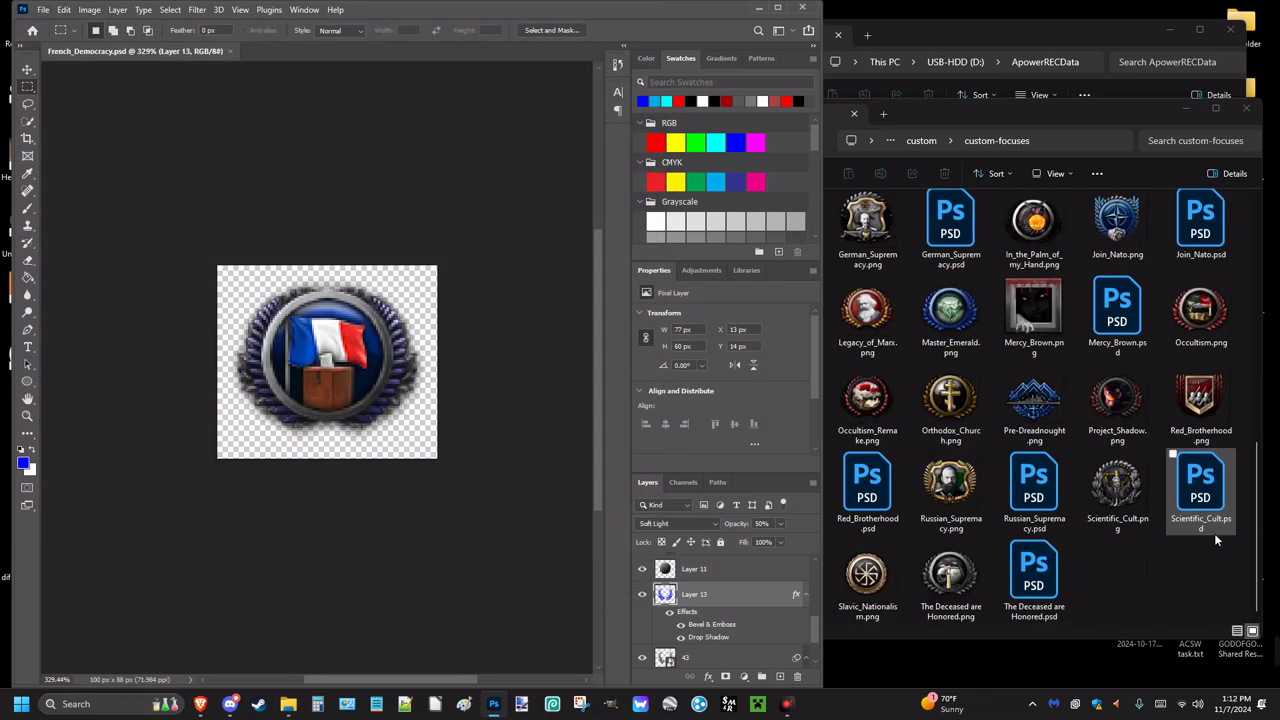
pyautogui.click(1208, 540)
pyautogui.scroll(5, 1116, 570)
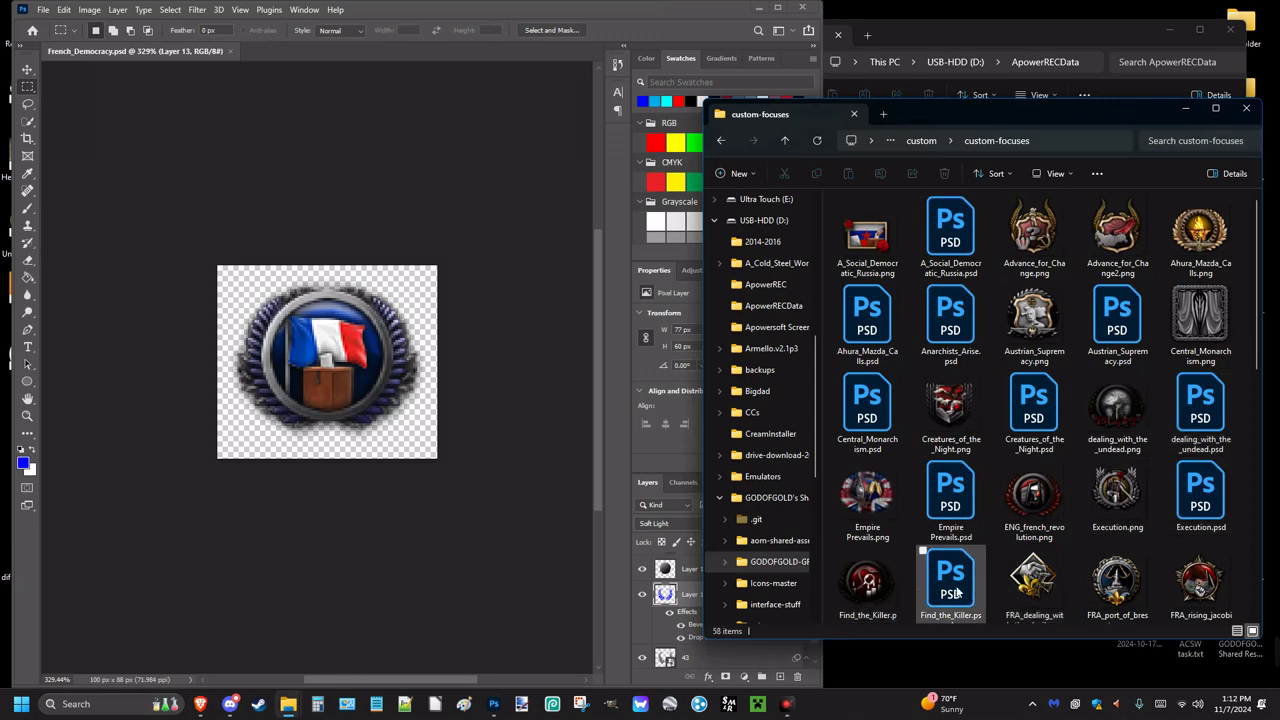
pyautogui.scroll(-5, 1000, 600)
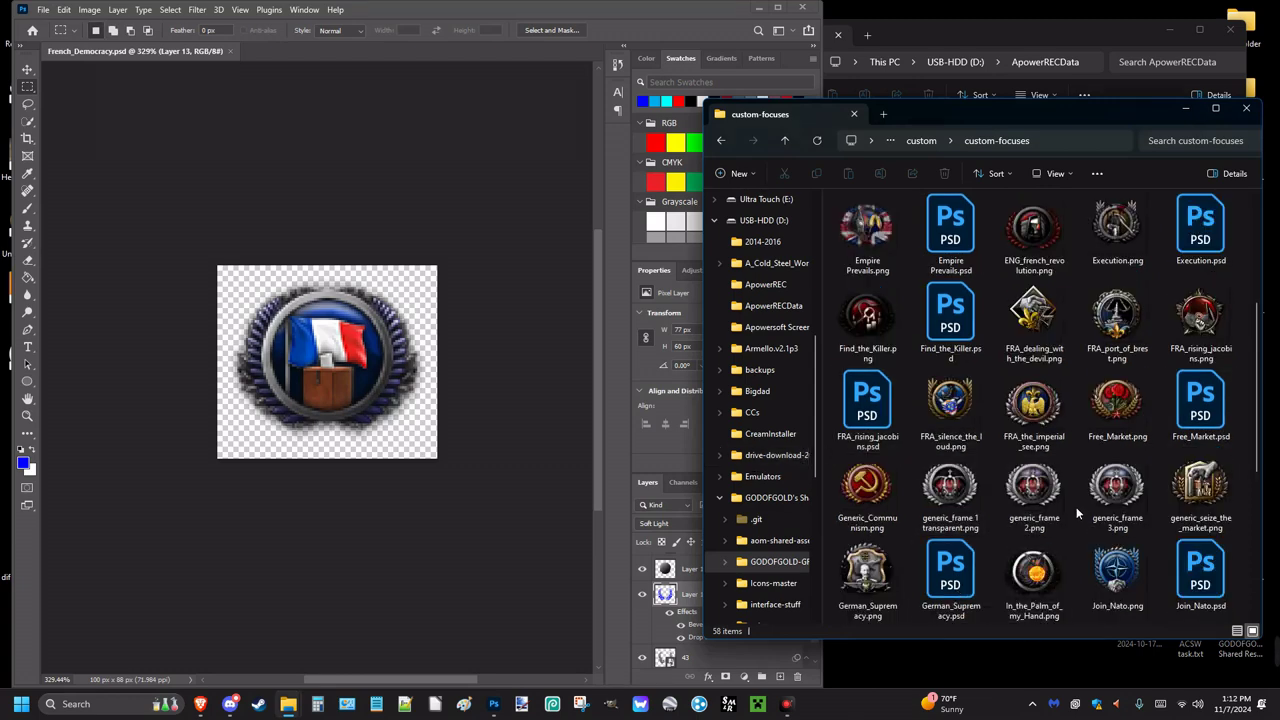
pyautogui.click(1176, 570)
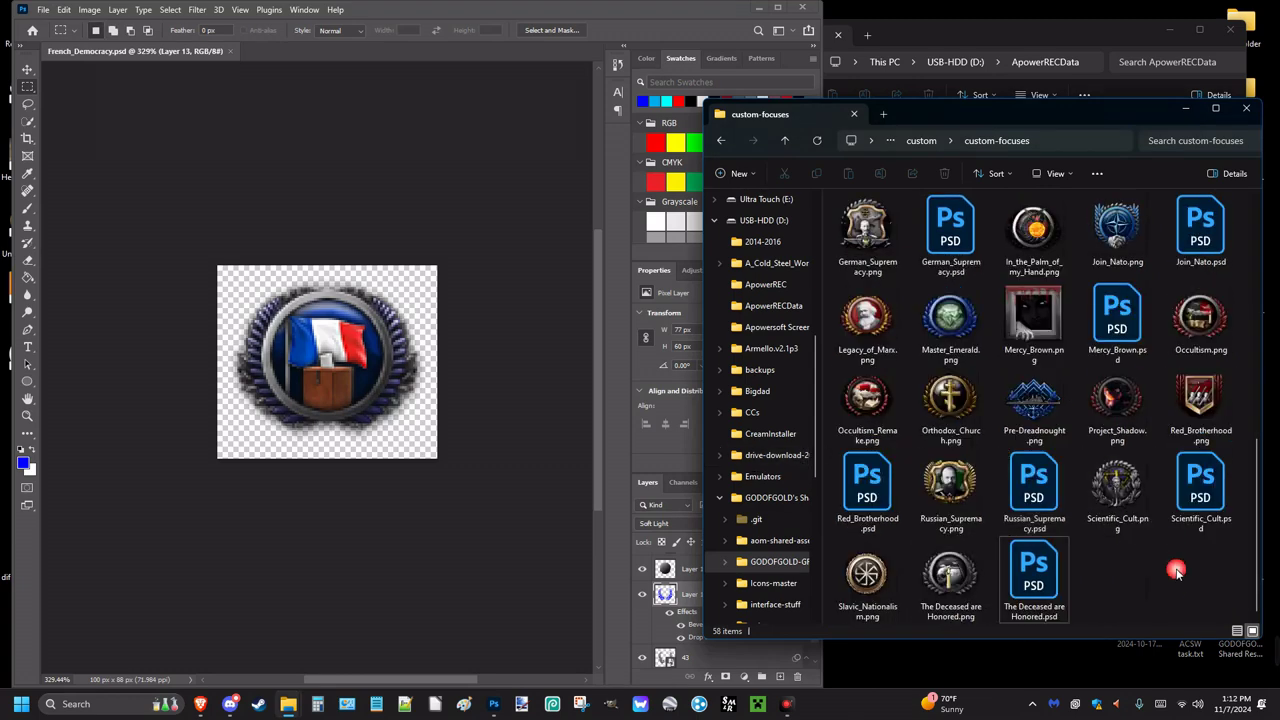
# Step: Drag French_Democracy.psd from the Save As dialog into the custom-focuses folder, then cancel the dialog
pyautogui.click(43, 9)
pyautogui.click(107, 172)
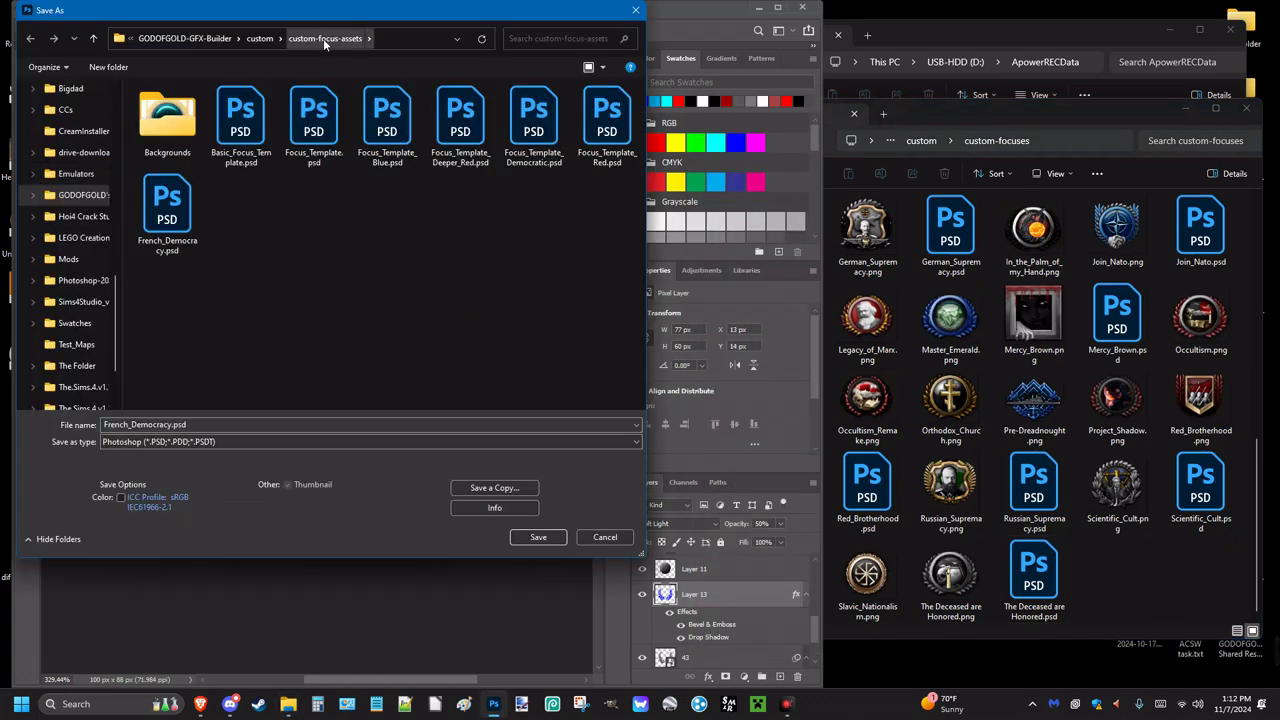
pyautogui.click(163, 215)
pyautogui.click(1133, 570)
pyautogui.click(365, 320)
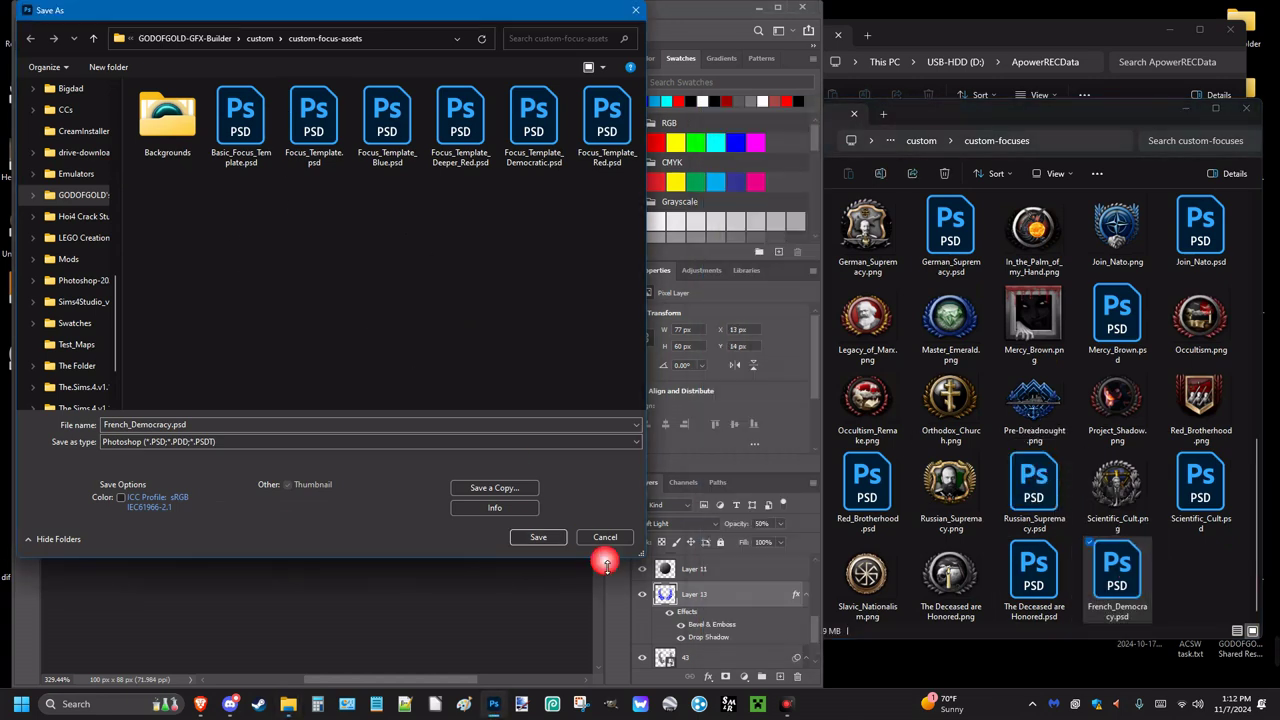
pyautogui.click(528, 410)
pyautogui.click(605, 538)
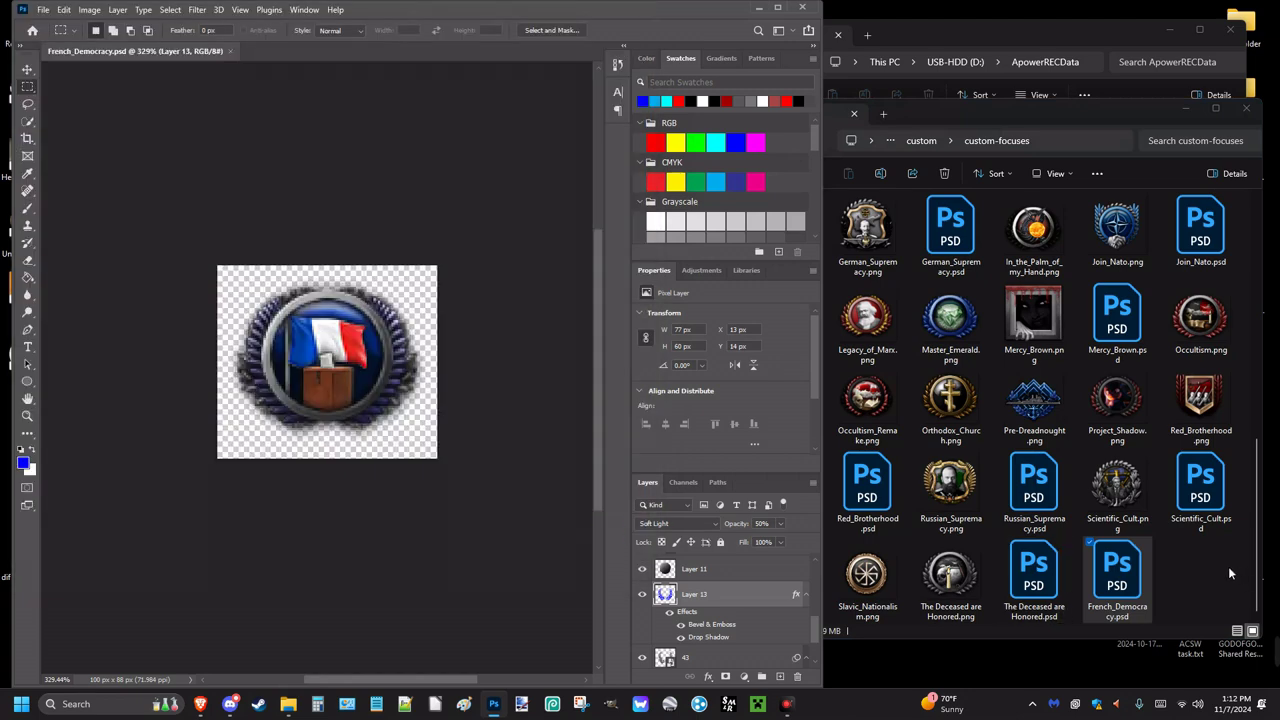
# Step: Quick Export the icon as French_Democracy.png into the custom-focuses folder and select the new file
pyautogui.click(43, 10)
pyautogui.click(52, 216)
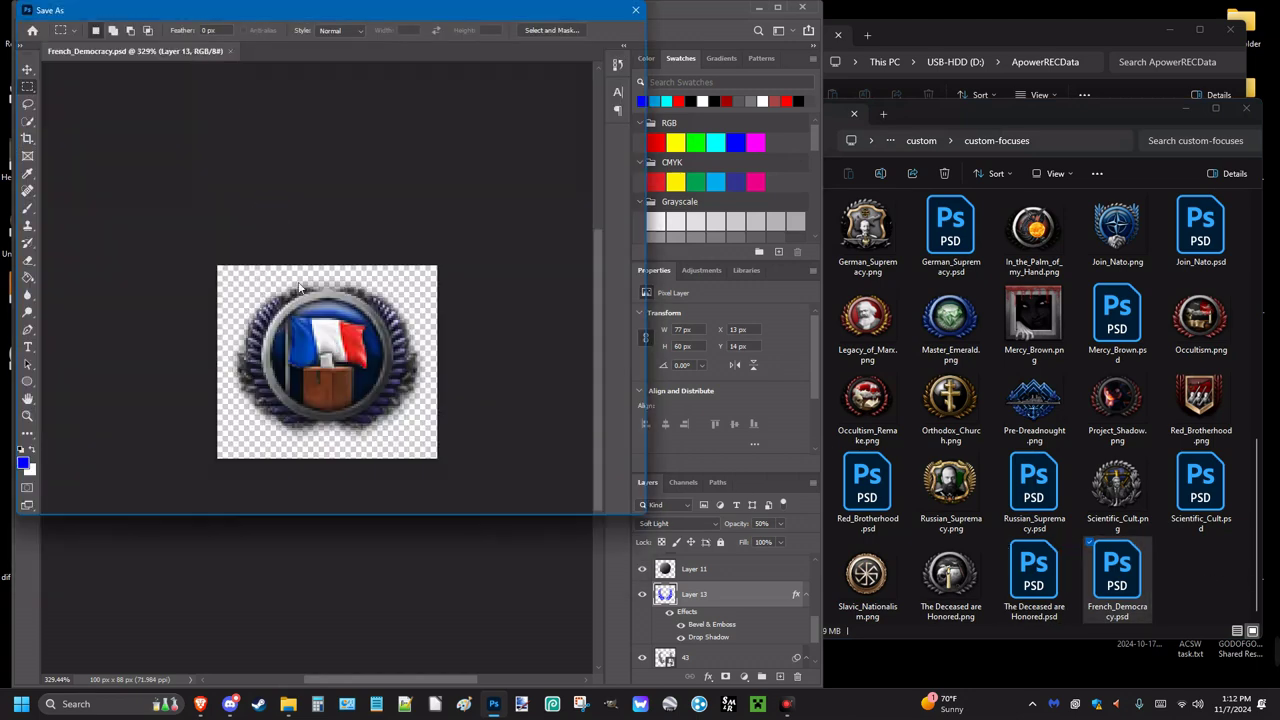
pyautogui.click(322, 38)
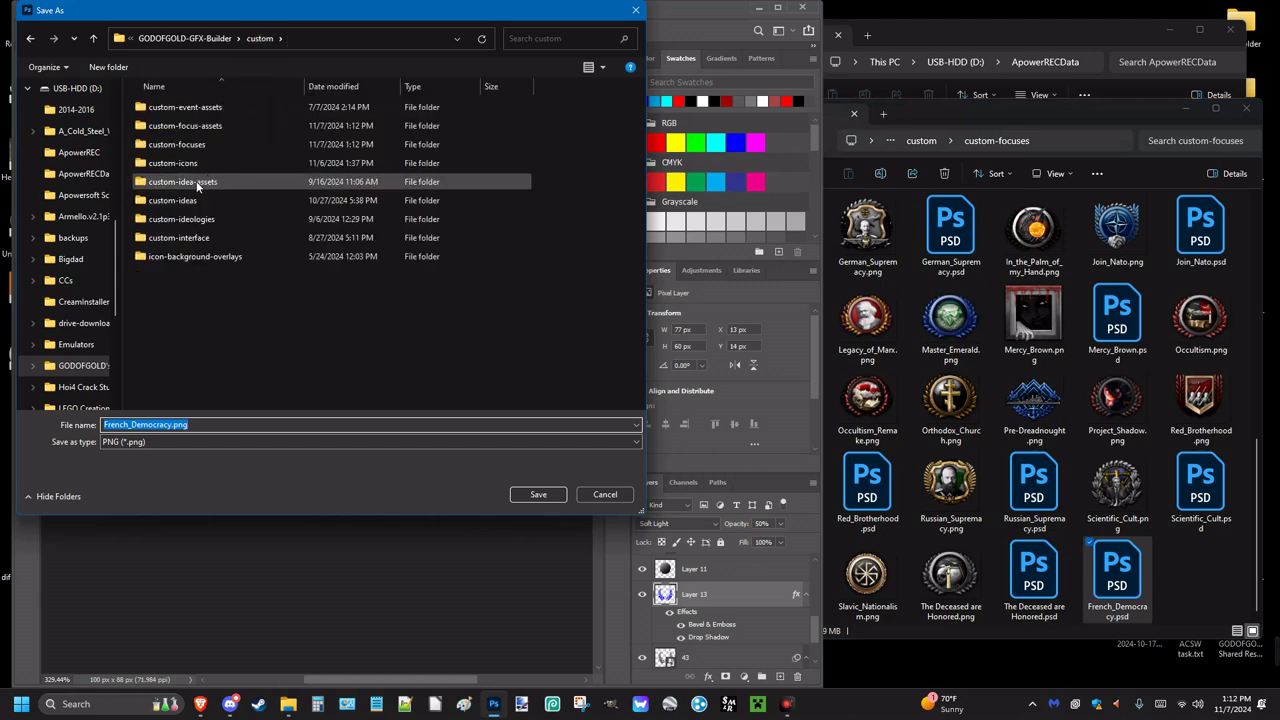
pyautogui.doubleClick(177, 144)
pyautogui.click(538, 494)
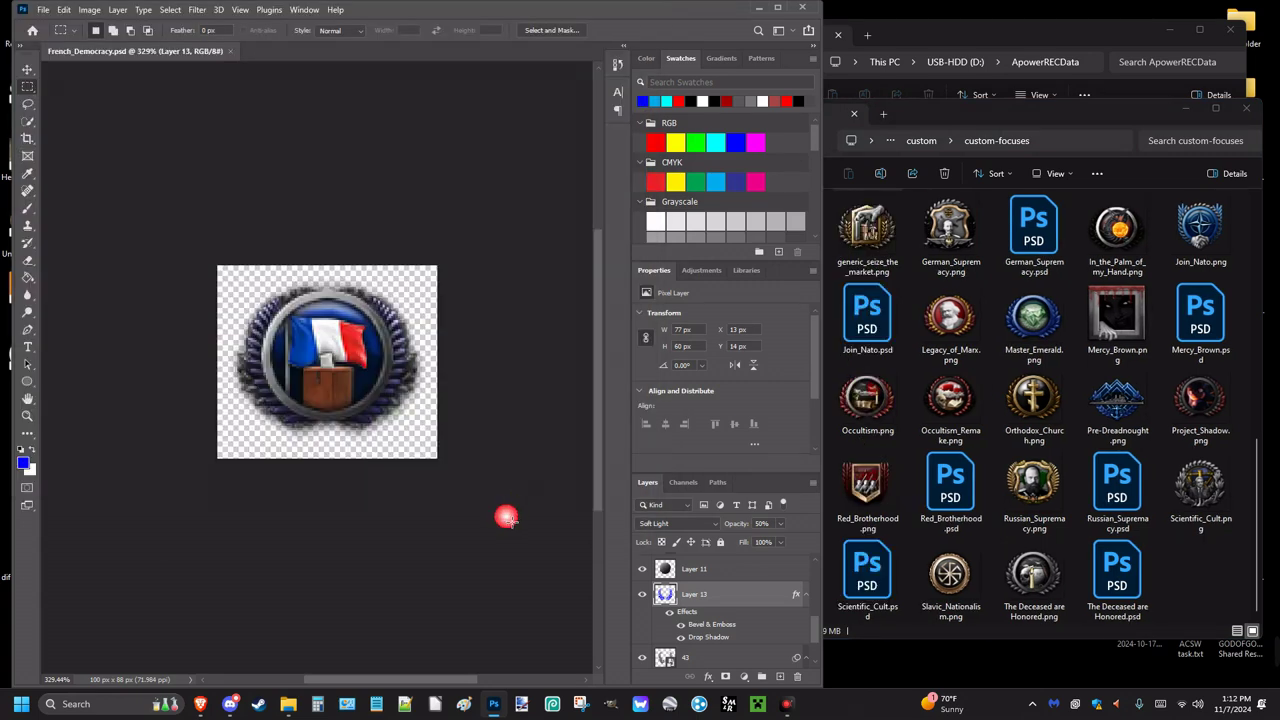
pyautogui.click(1208, 578)
# Step: Open French_Democracy.png in Photos, shrink it beside Photoshop, and return to the PSD
pyautogui.doubleClick(1218, 570)
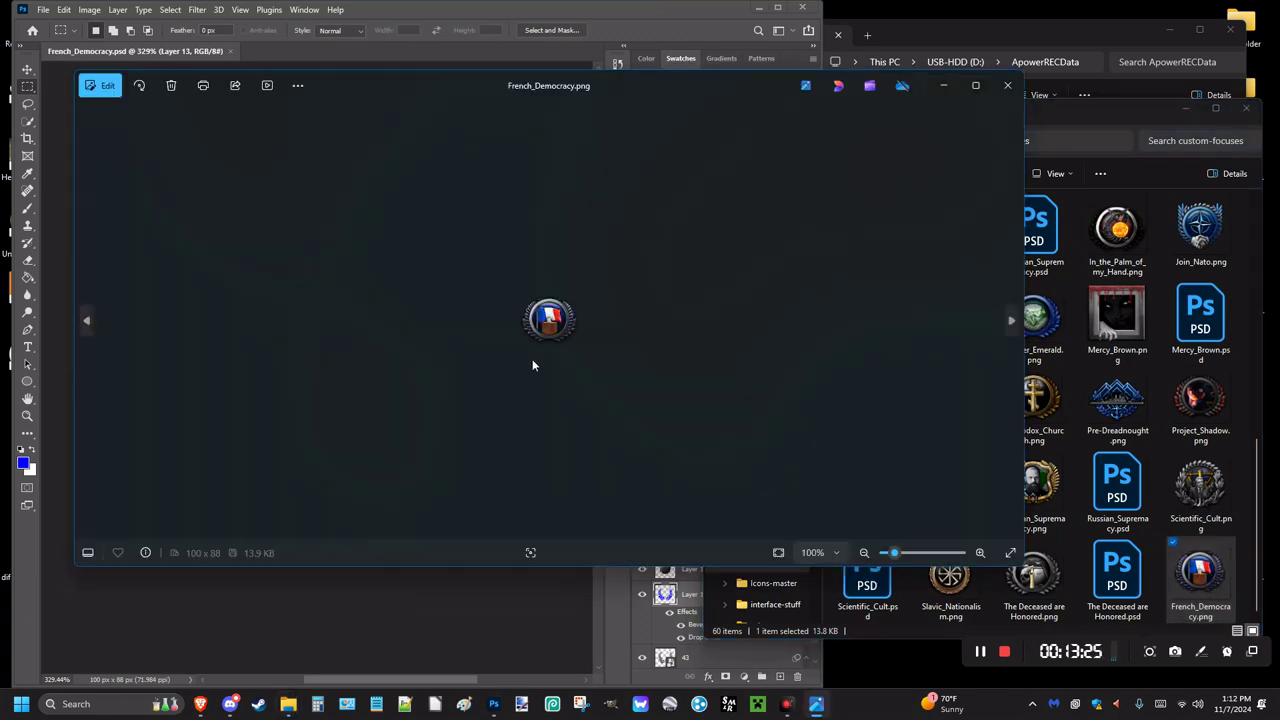
pyautogui.click(142, 679)
pyautogui.hotkey('alt', 'Tab')
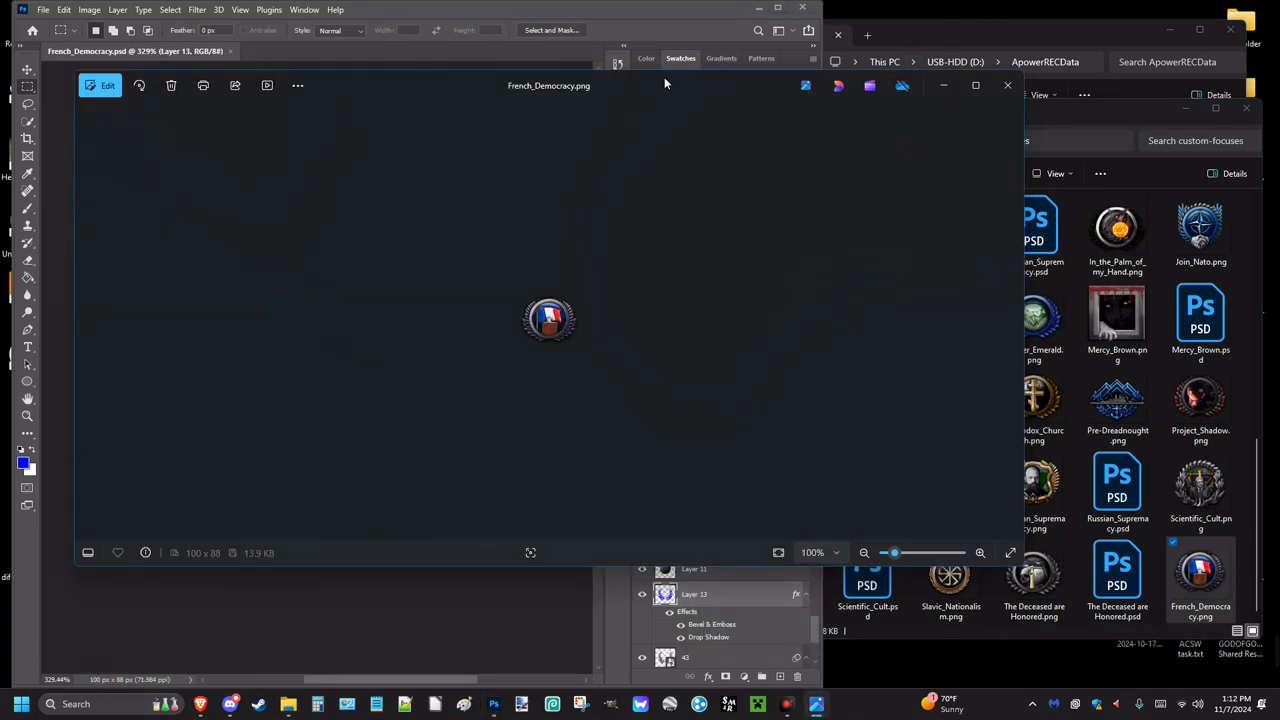
pyautogui.moveTo(675, 76); pyautogui.dragTo(985, 40)
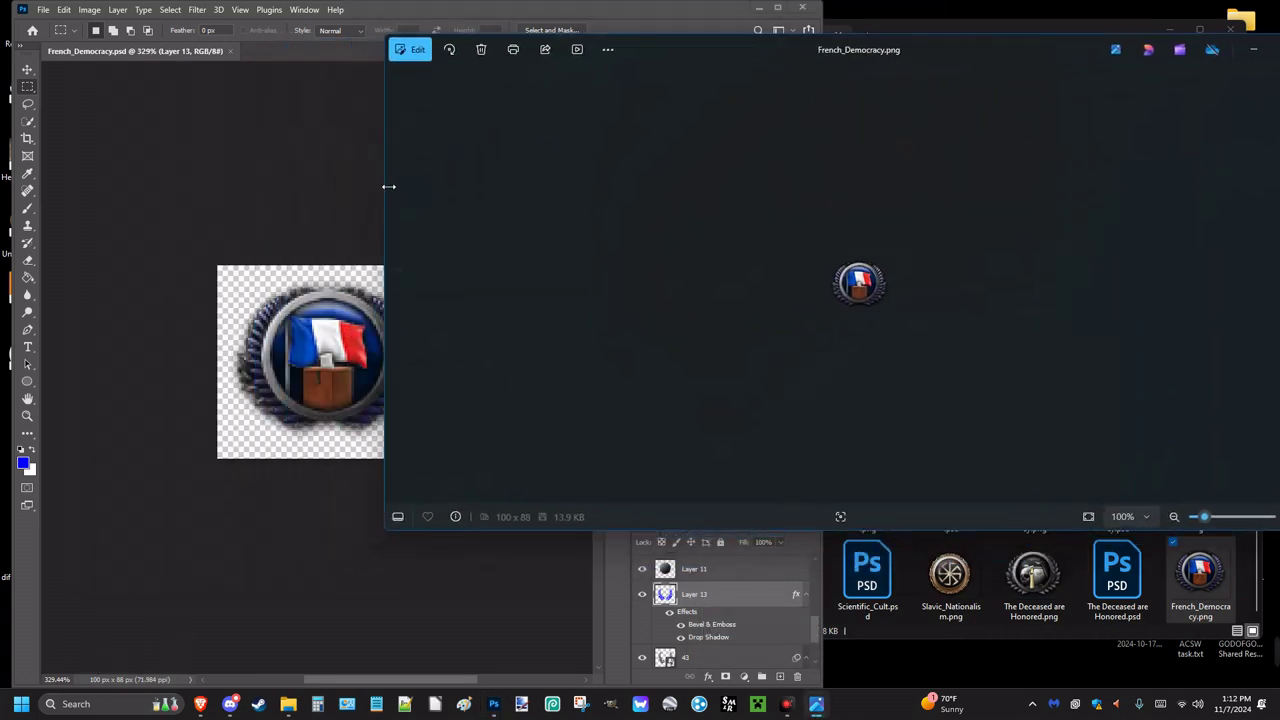
pyautogui.moveTo(389, 186); pyautogui.dragTo(674, 186)
pyautogui.moveTo(938, 53); pyautogui.dragTo(858, 44)
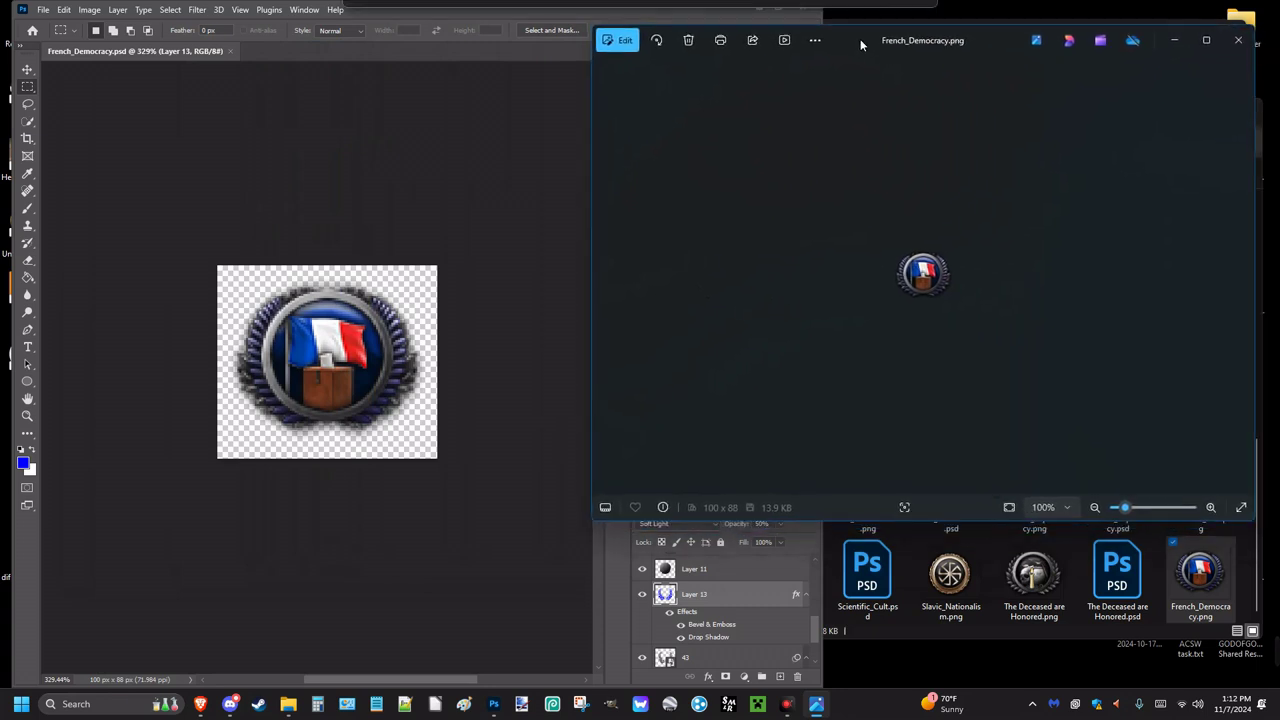
pyautogui.click(313, 565)
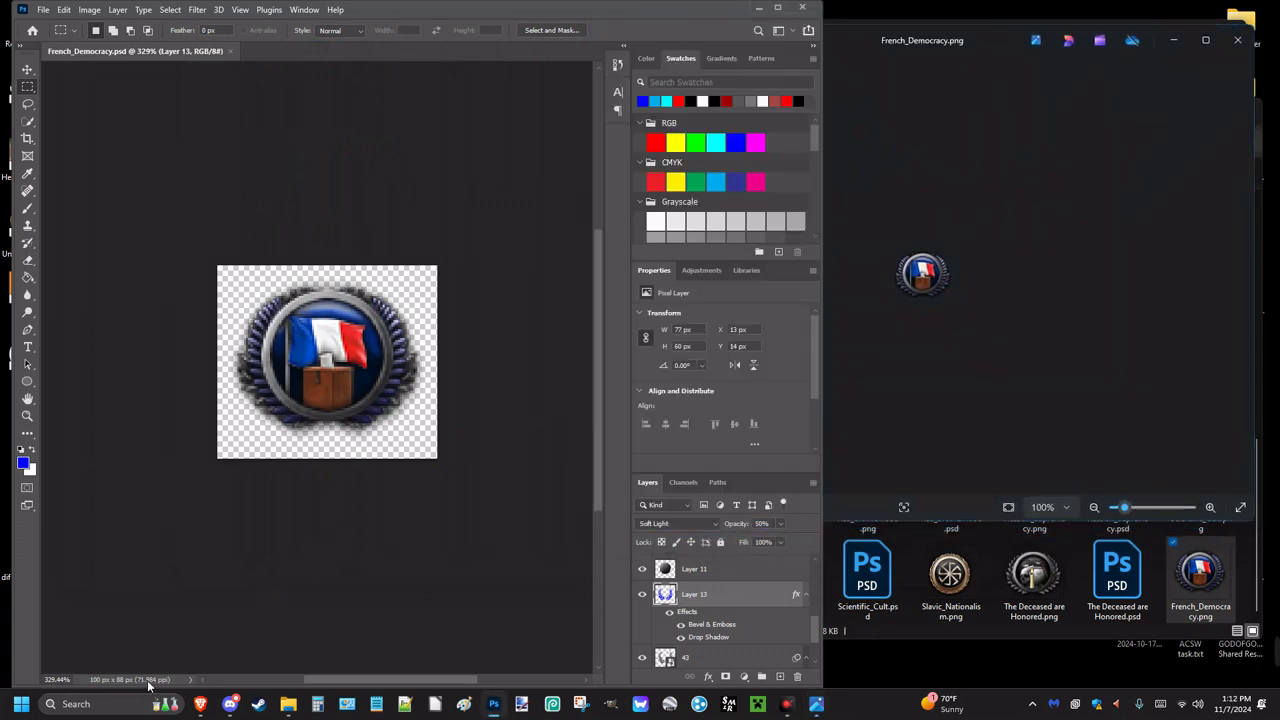